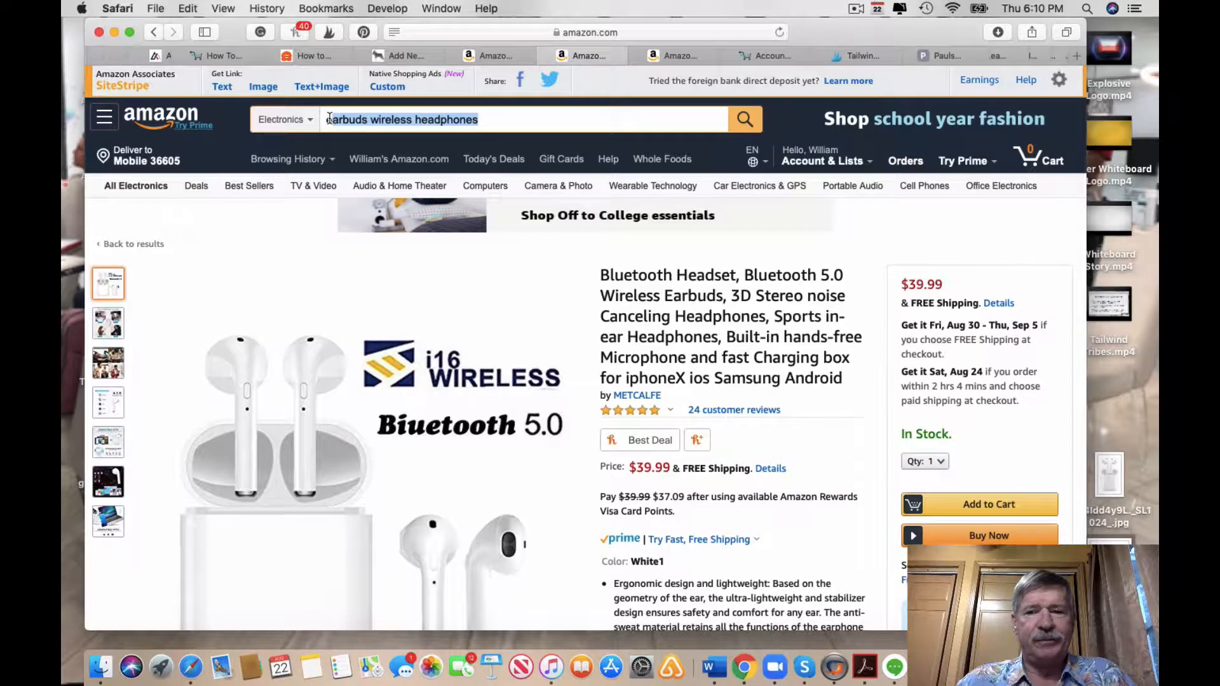
# Search the Computers department for "macbook pro charger" and browse the resulting listings
pyautogui.write('e')
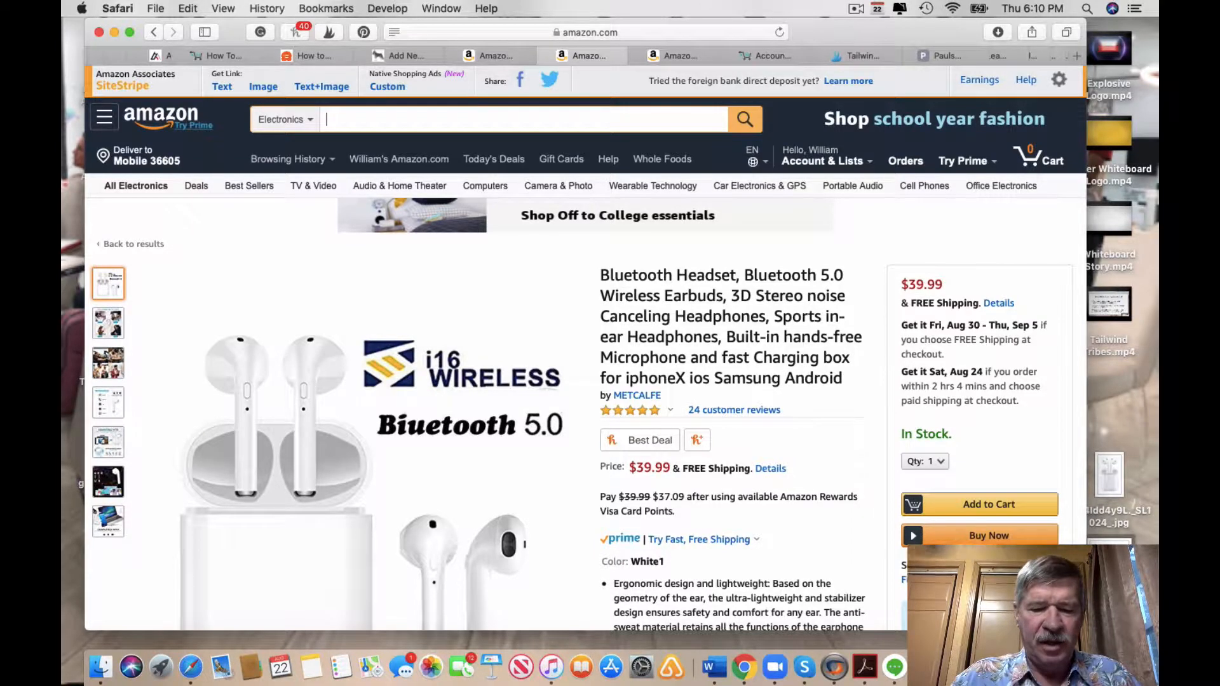
pyautogui.write('acboo')
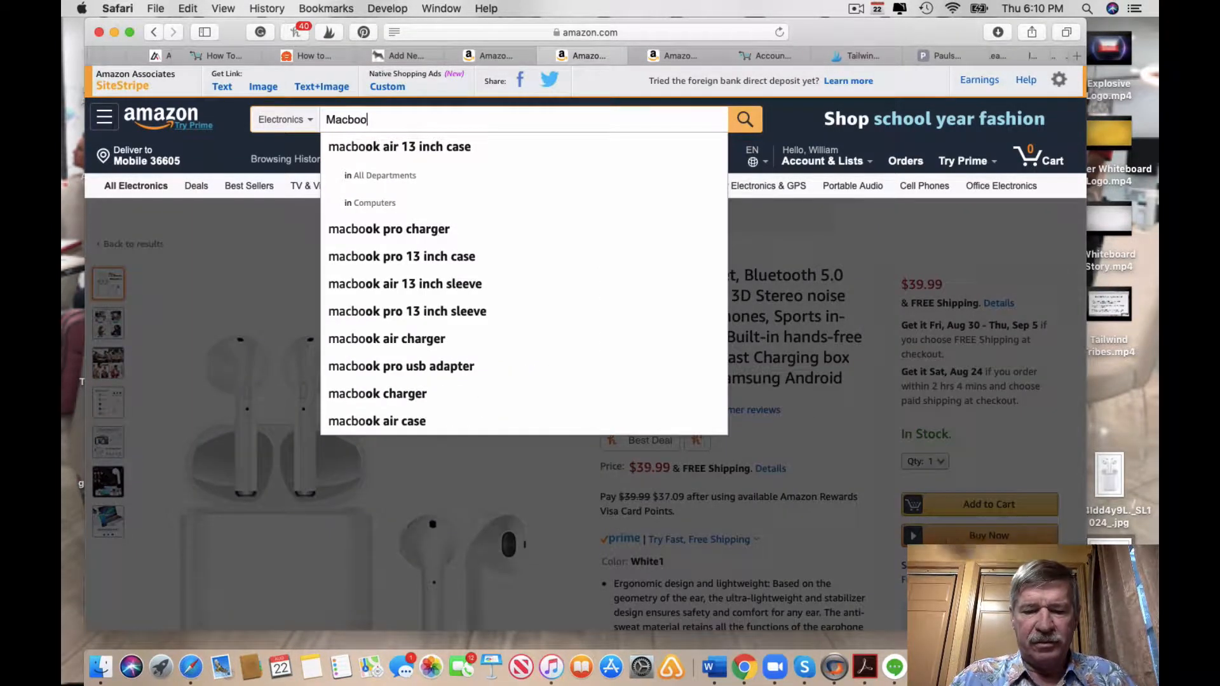
pyautogui.write('k pro')
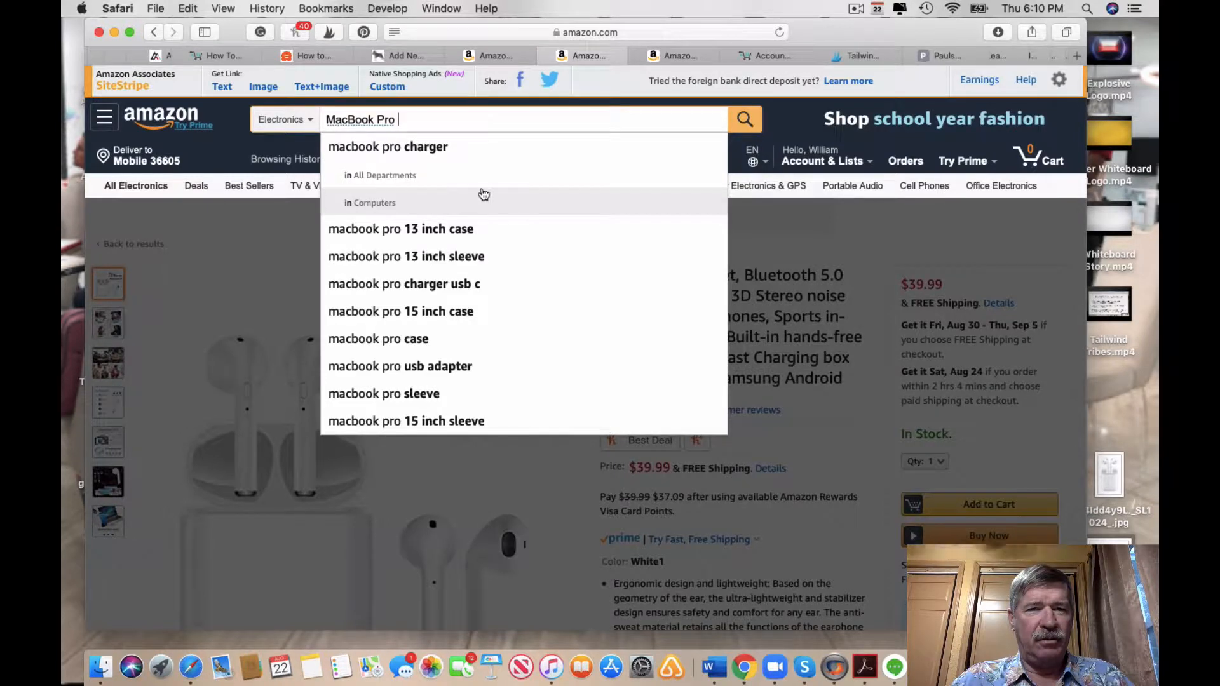
pyautogui.click(424, 206)
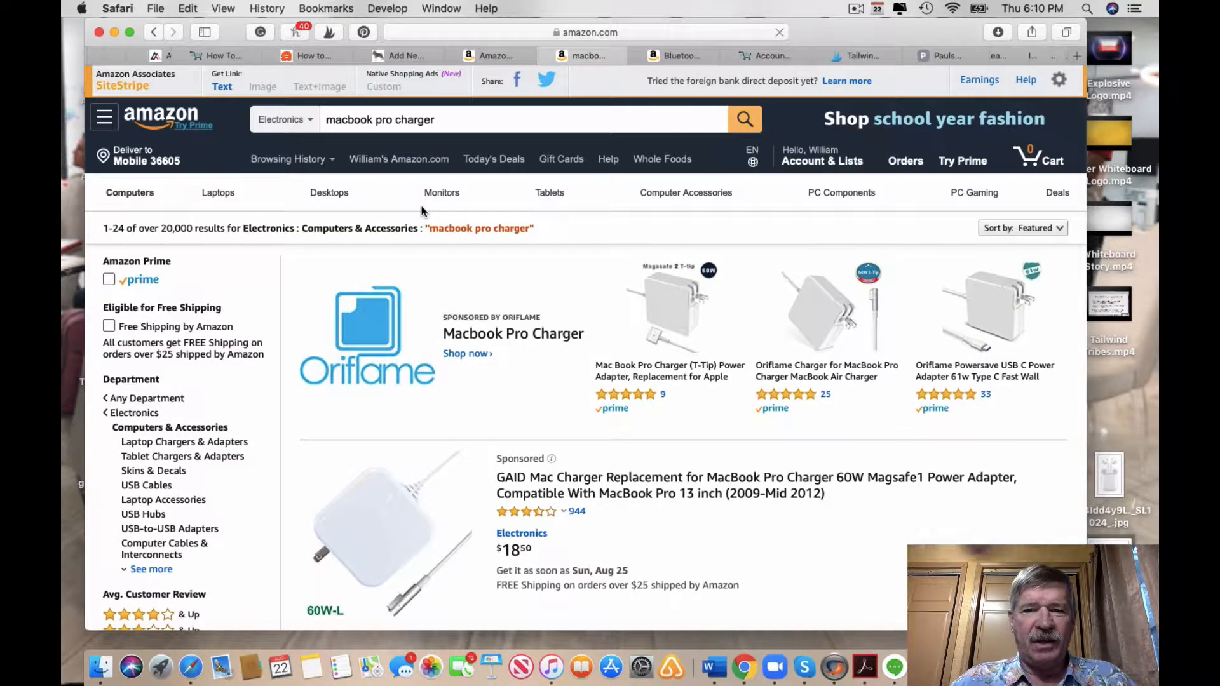
pyautogui.scroll(-15, 425, 228)
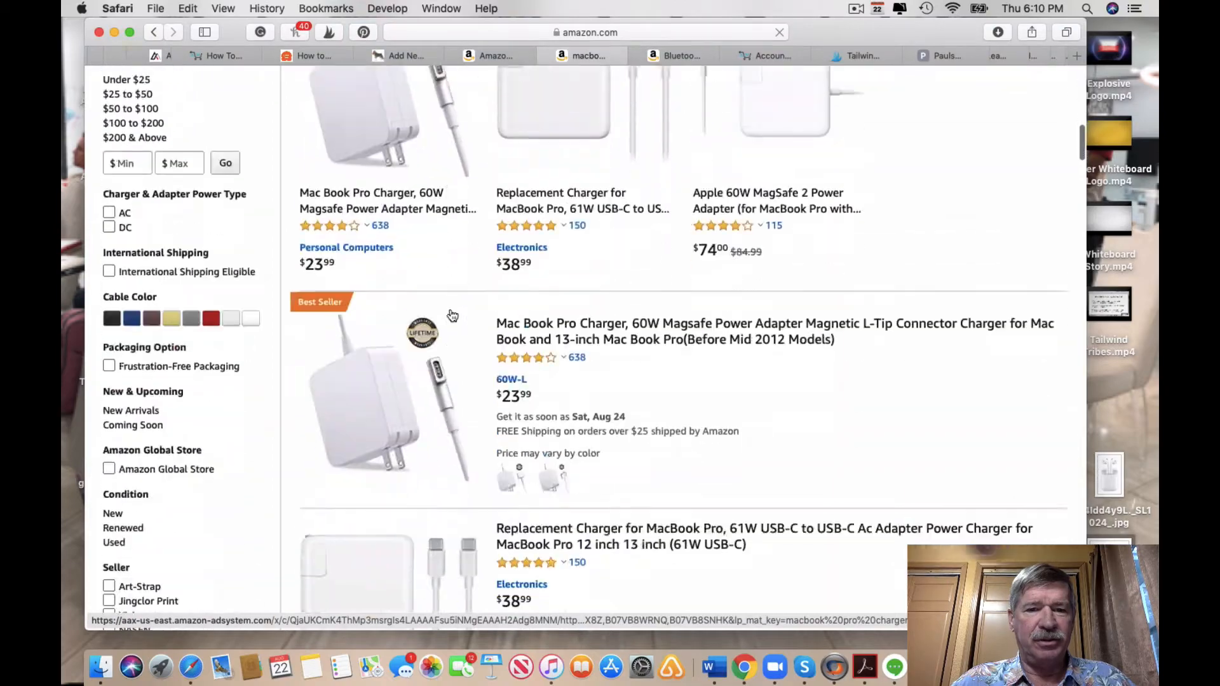
pyautogui.scroll(-10, 452, 316)
pyautogui.scroll(15, 452, 315)
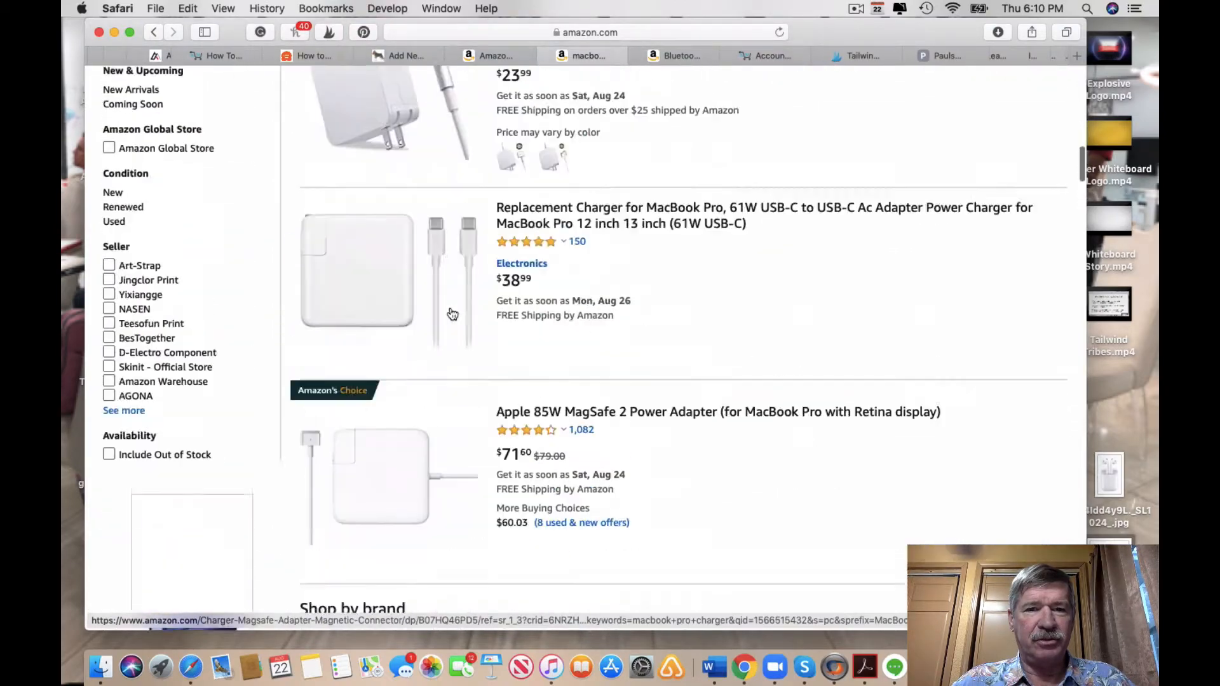
pyautogui.scroll(8, 453, 313)
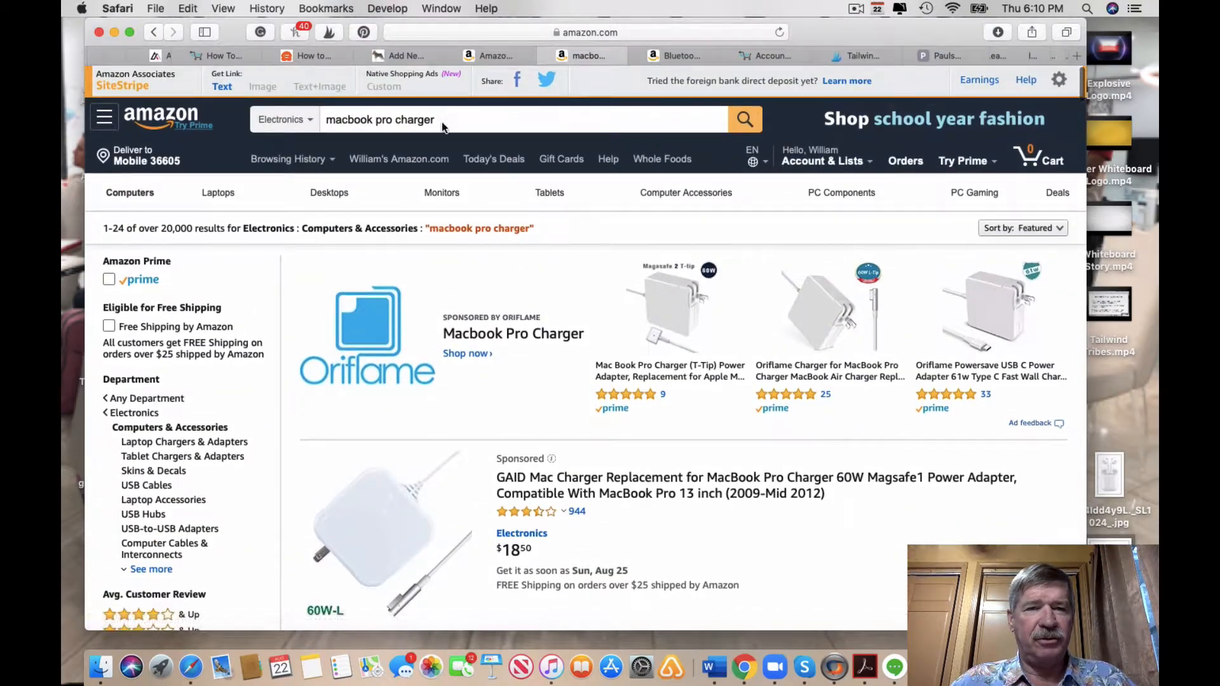
# Replace the search term and run a search in Electronics for "computers laptops"
pyautogui.moveTo(436, 120); pyautogui.dragTo(335, 121)
pyautogui.press('BackSpace')
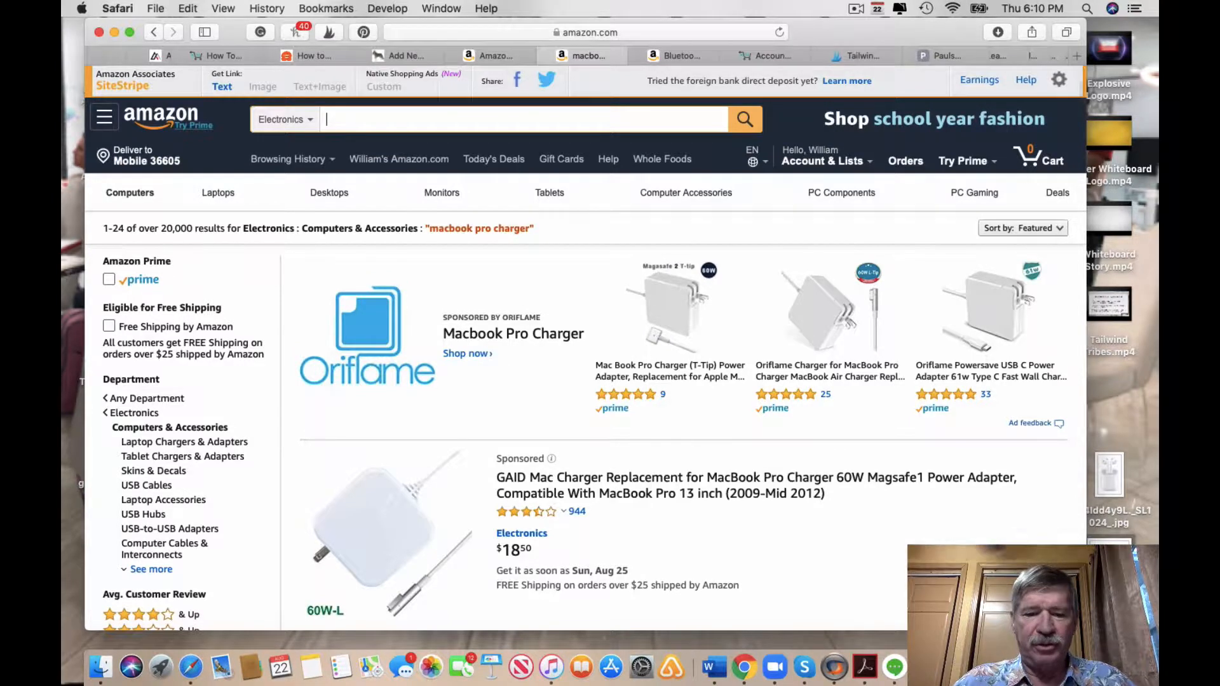
pyautogui.write('compu')
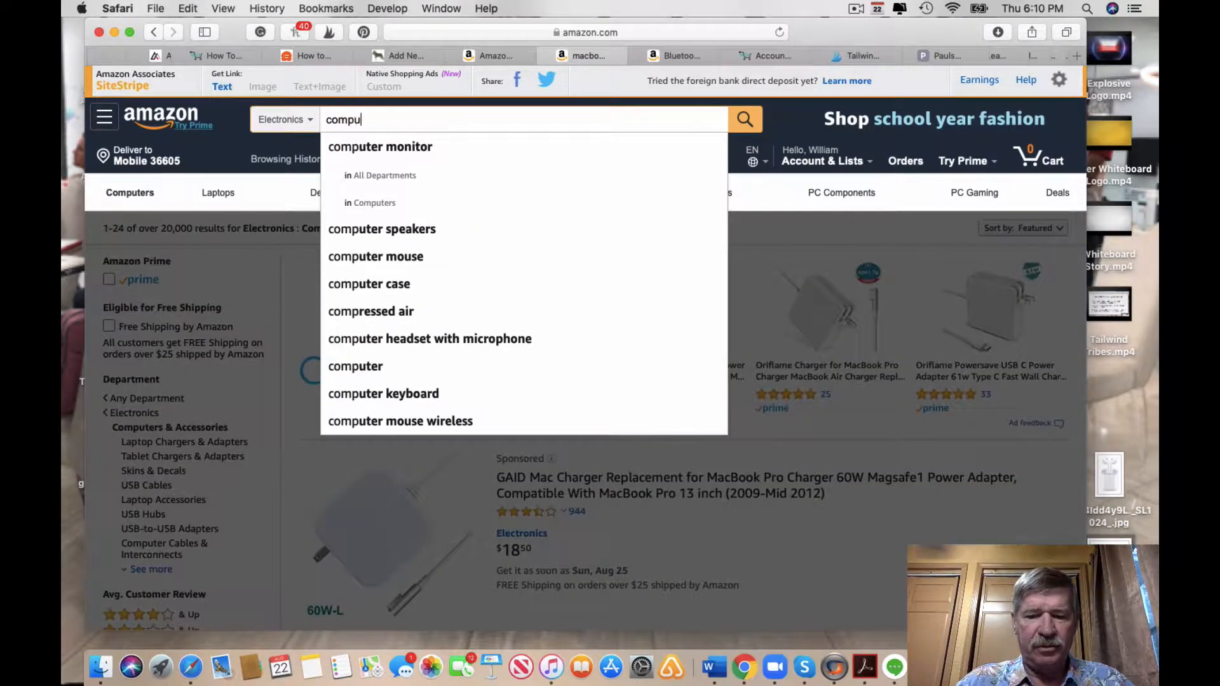
pyautogui.write('ters')
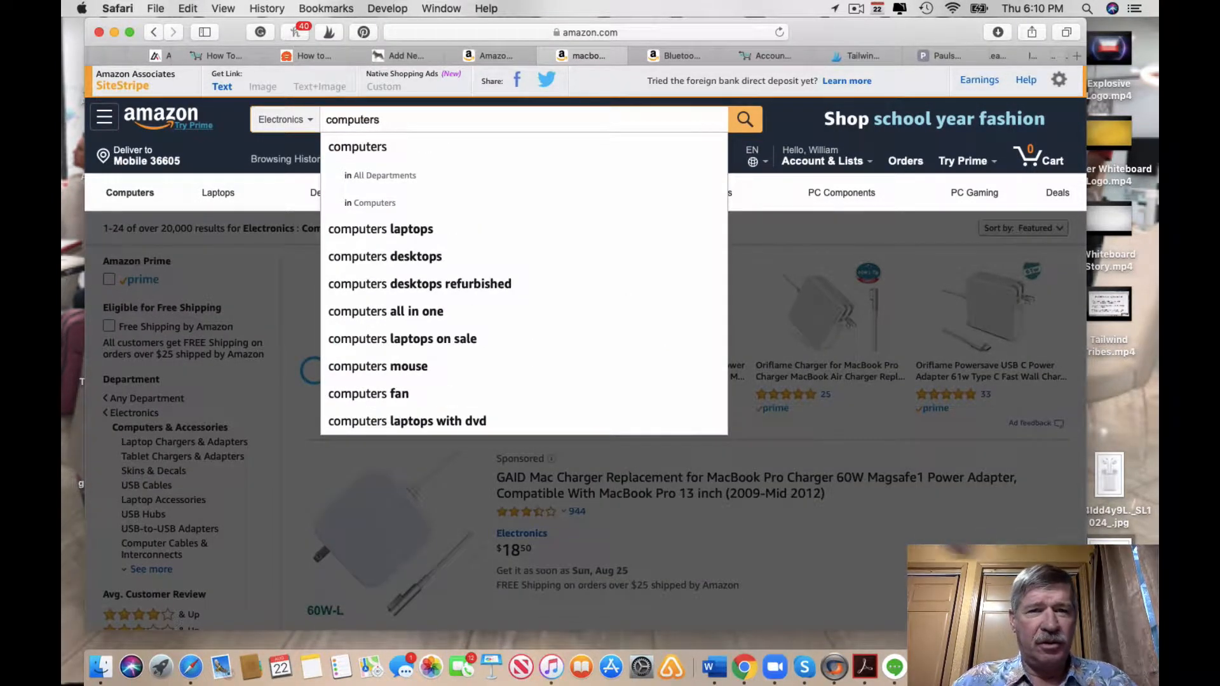
pyautogui.click(399, 230)
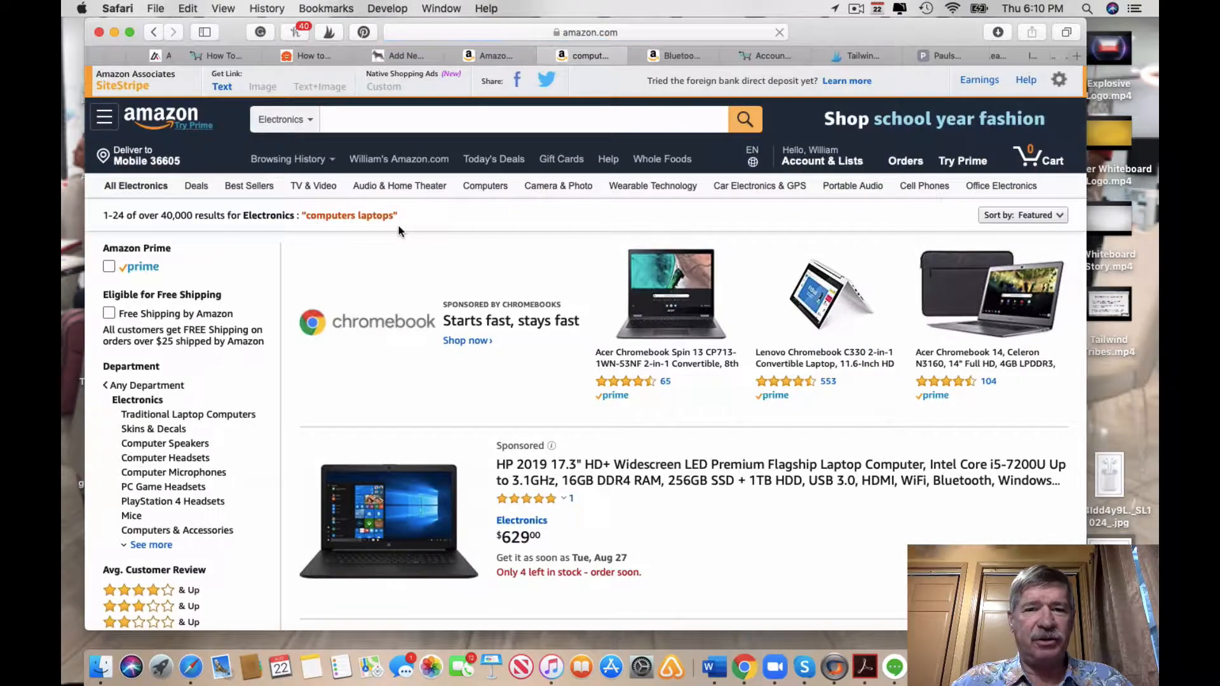
# Narrow the laptop results to the Apple brand using the full list of top brands
pyautogui.scroll(-10, 445, 325)
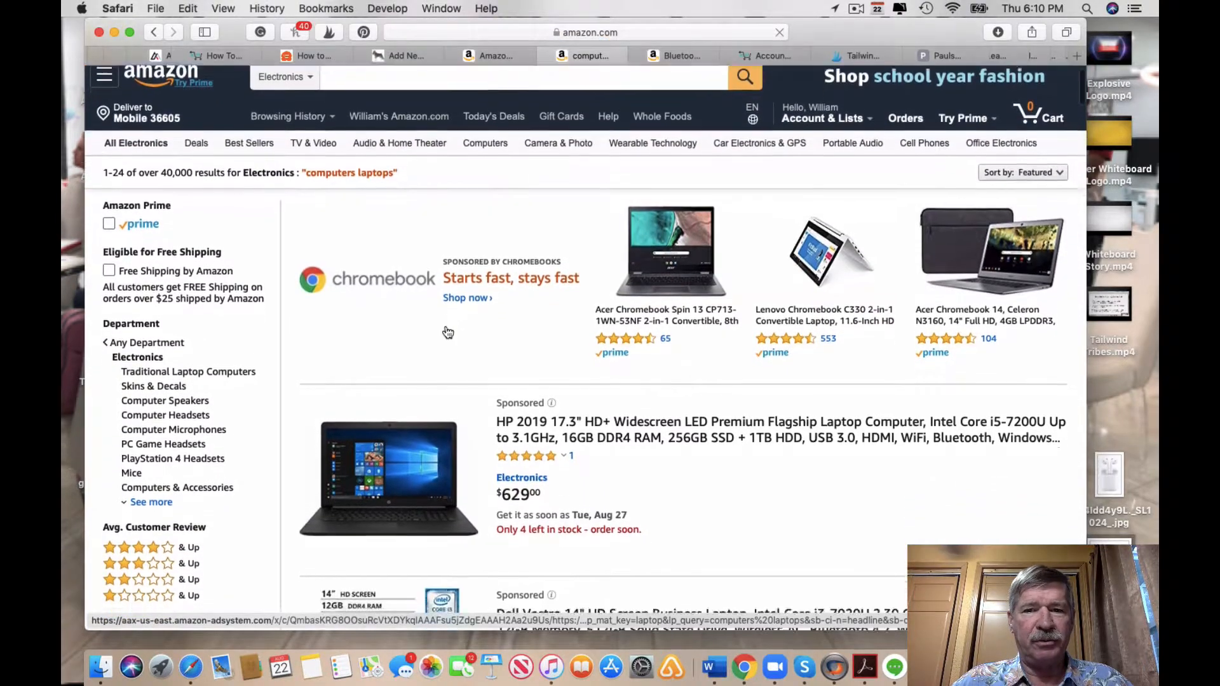
pyautogui.scroll(-8, 447, 331)
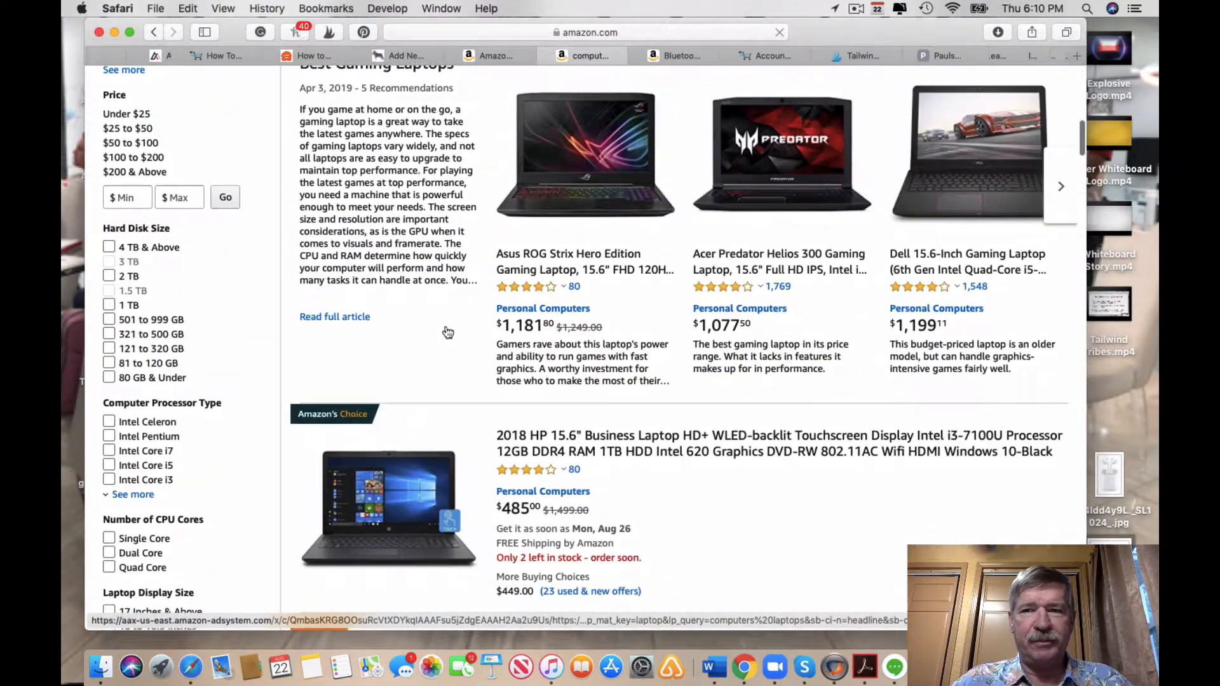
pyautogui.scroll(-5, 446, 331)
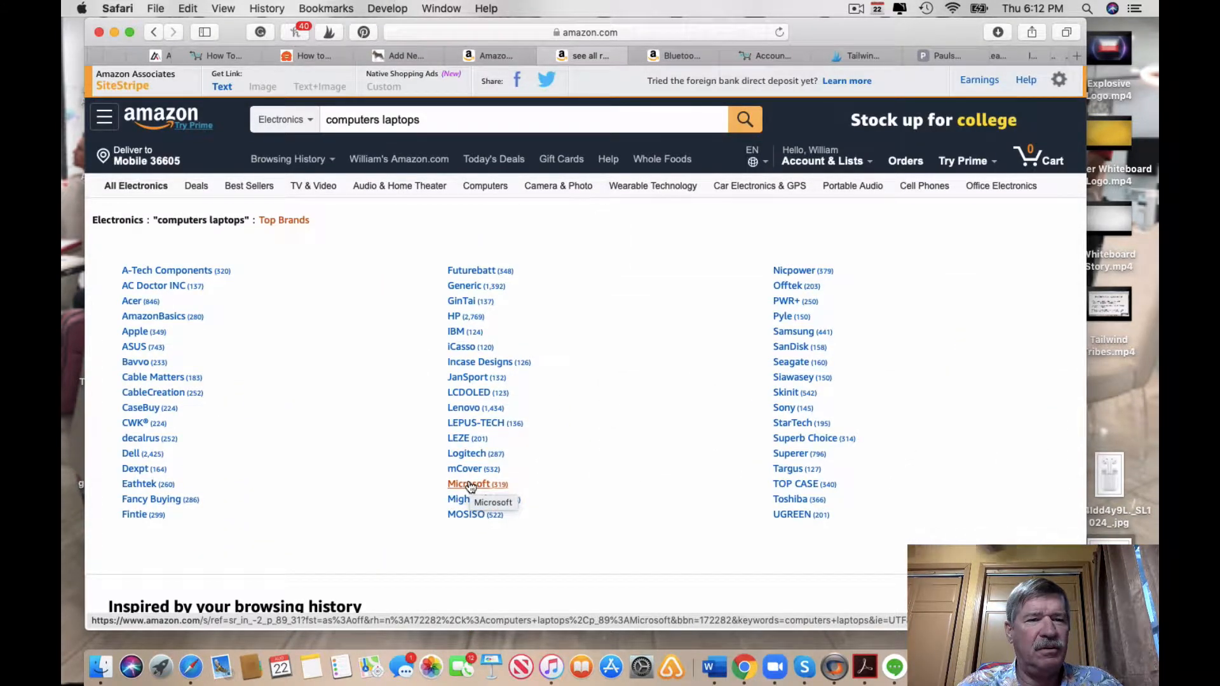
pyautogui.click(137, 331)
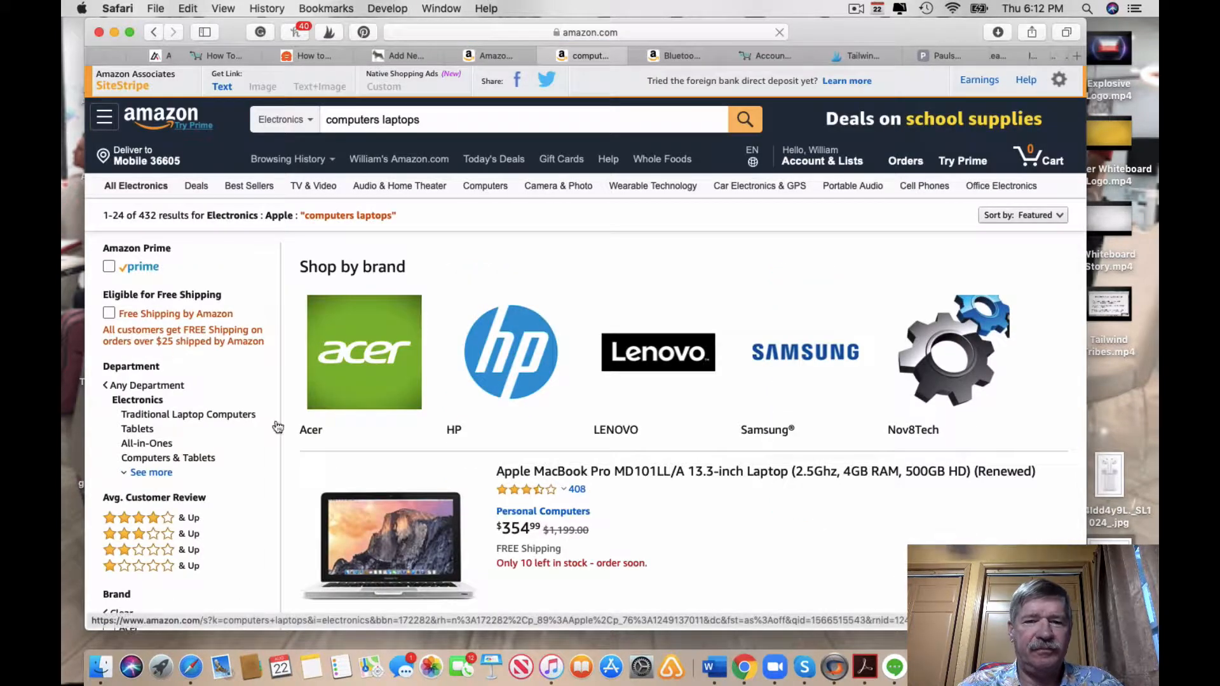
# Examine the Apple computer listings, comparing their models, specifications and prices
pyautogui.scroll(-5, 330, 526)
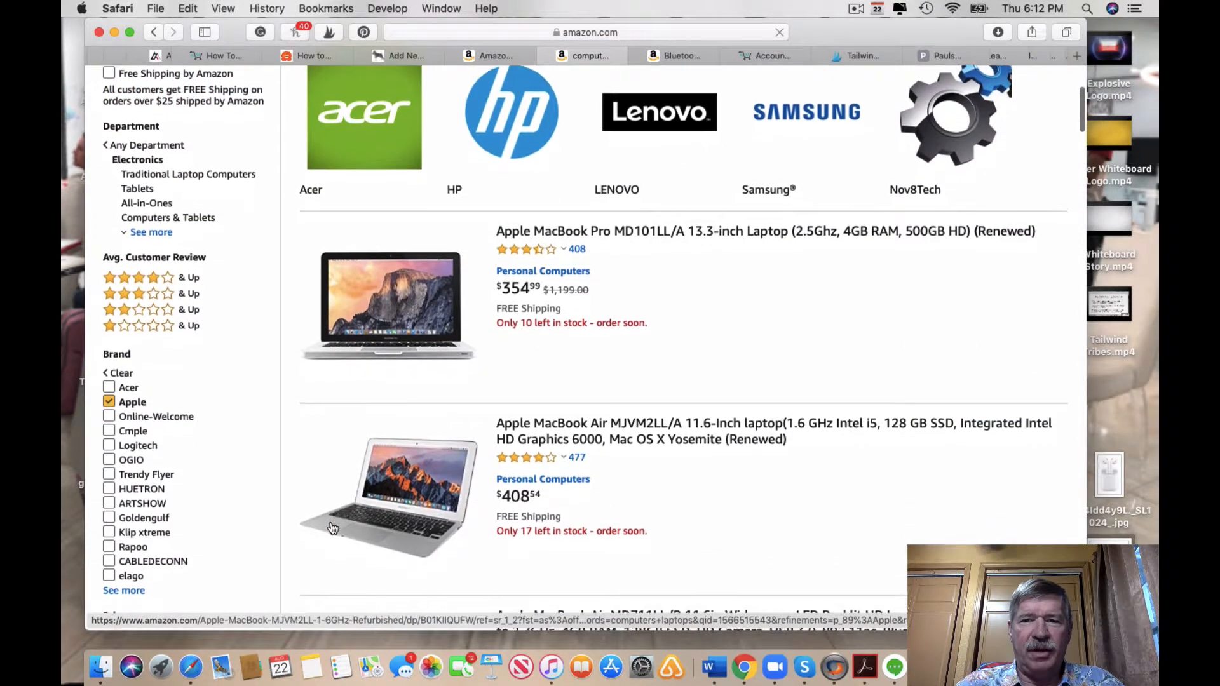
pyautogui.scroll(-1, 332, 528)
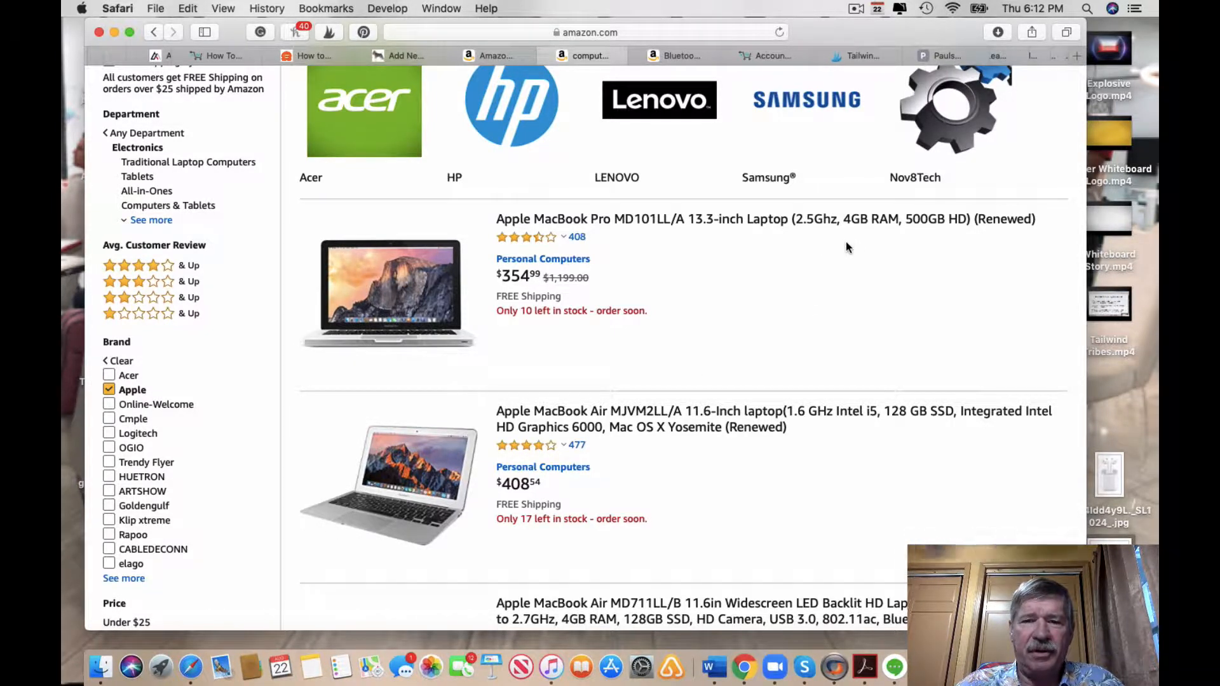
pyautogui.scroll(-4, 839, 381)
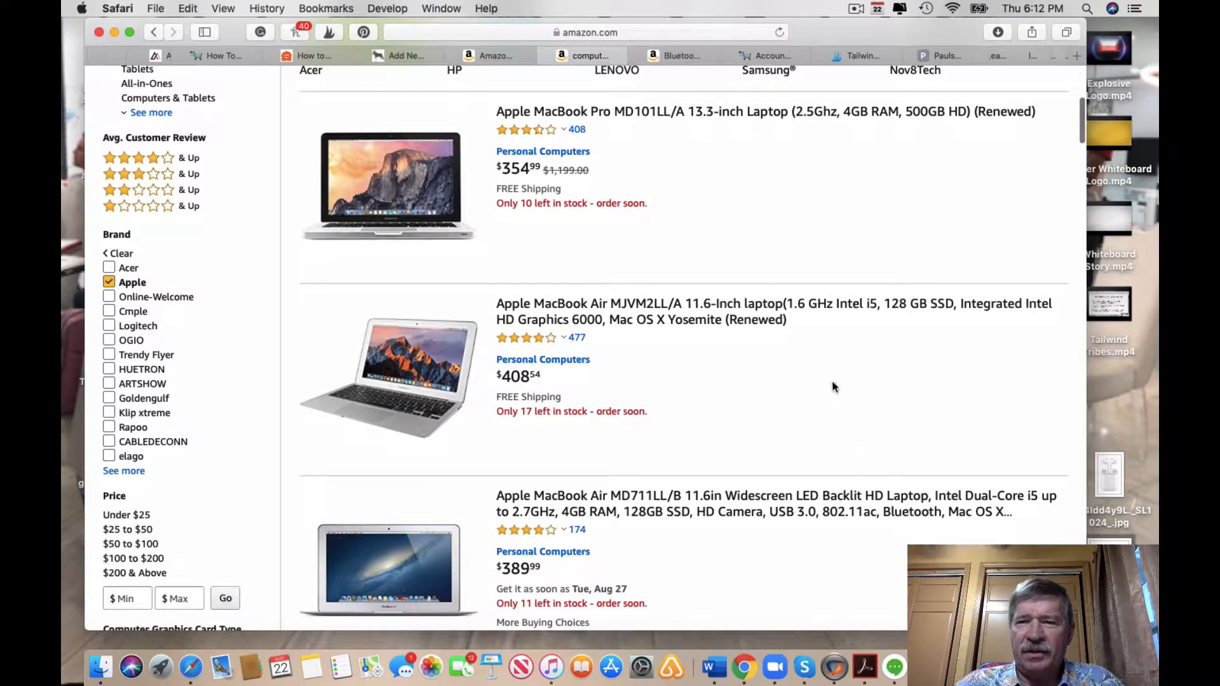
pyautogui.scroll(-9, 846, 329)
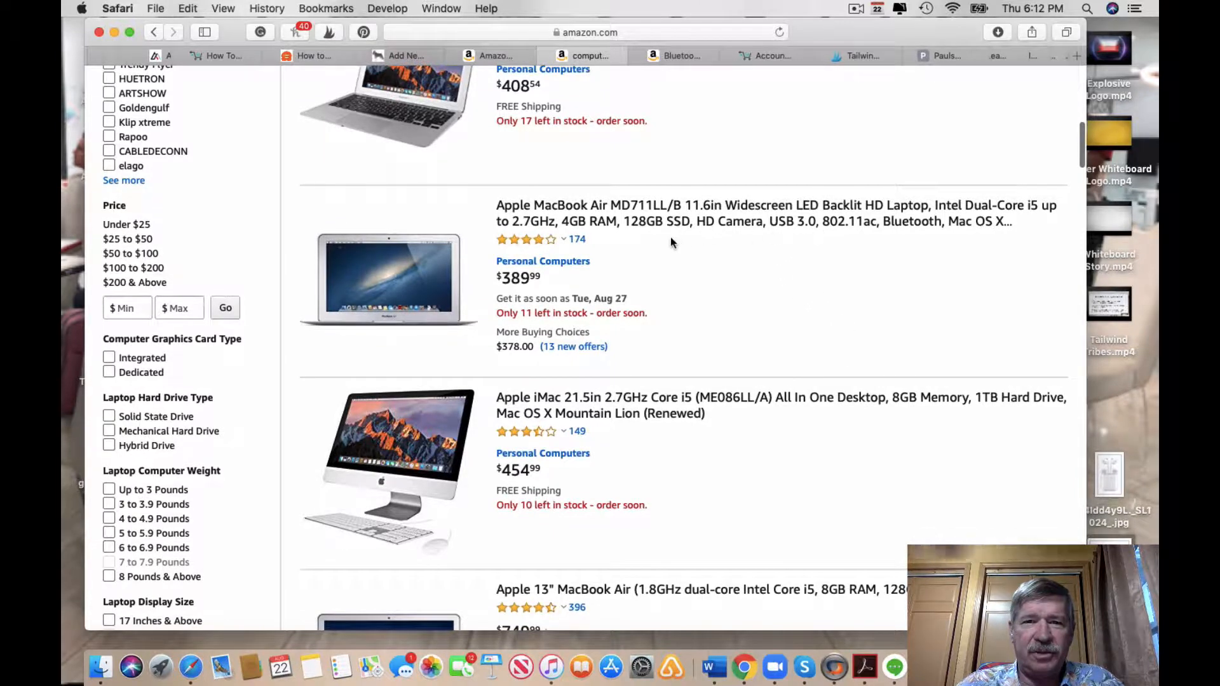
pyautogui.scroll(-5, 600, 433)
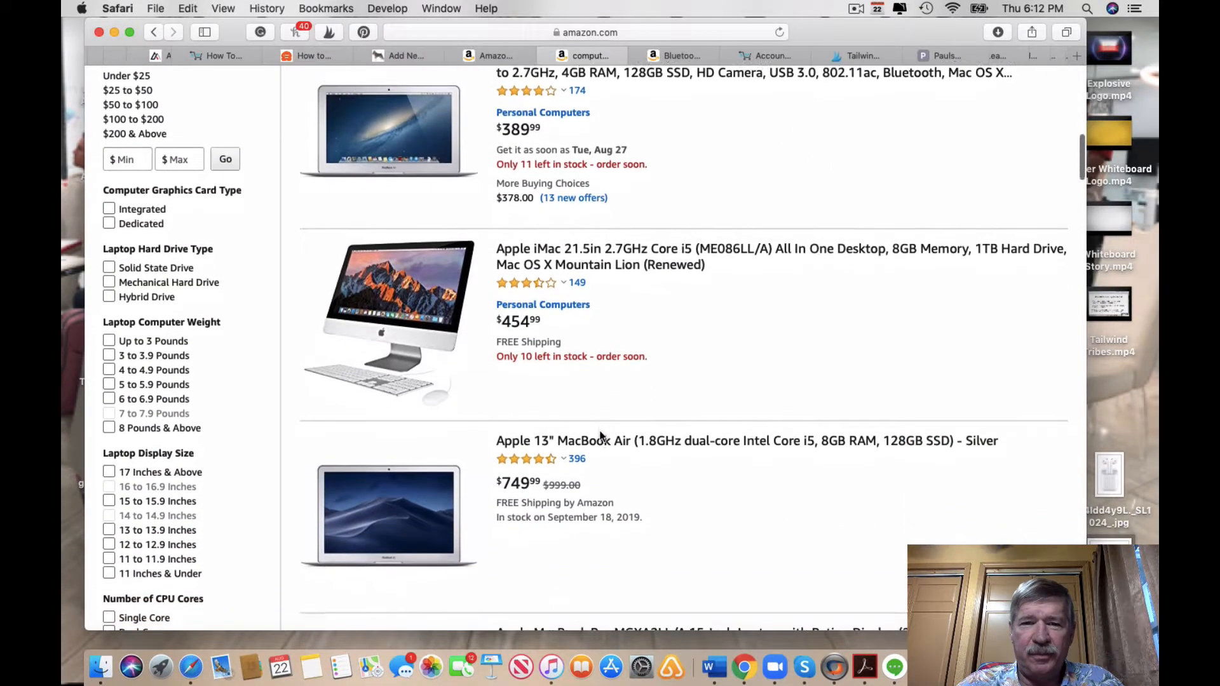
pyautogui.scroll(10, 600, 436)
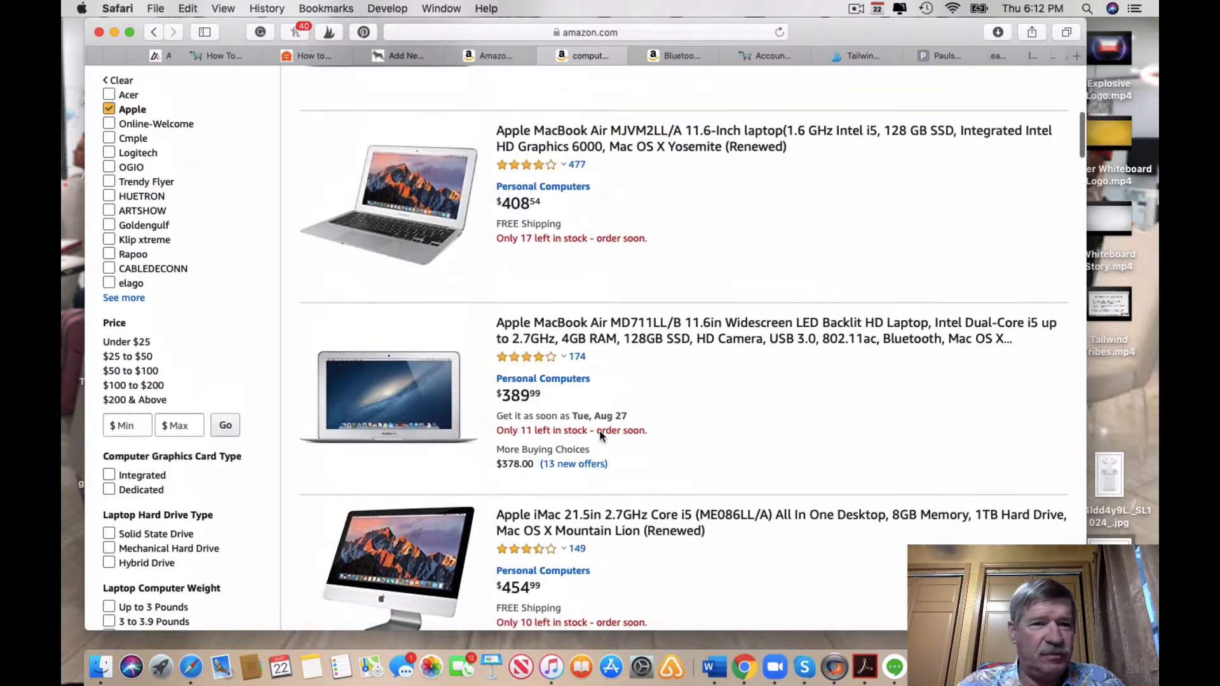
pyautogui.scroll(12, 600, 434)
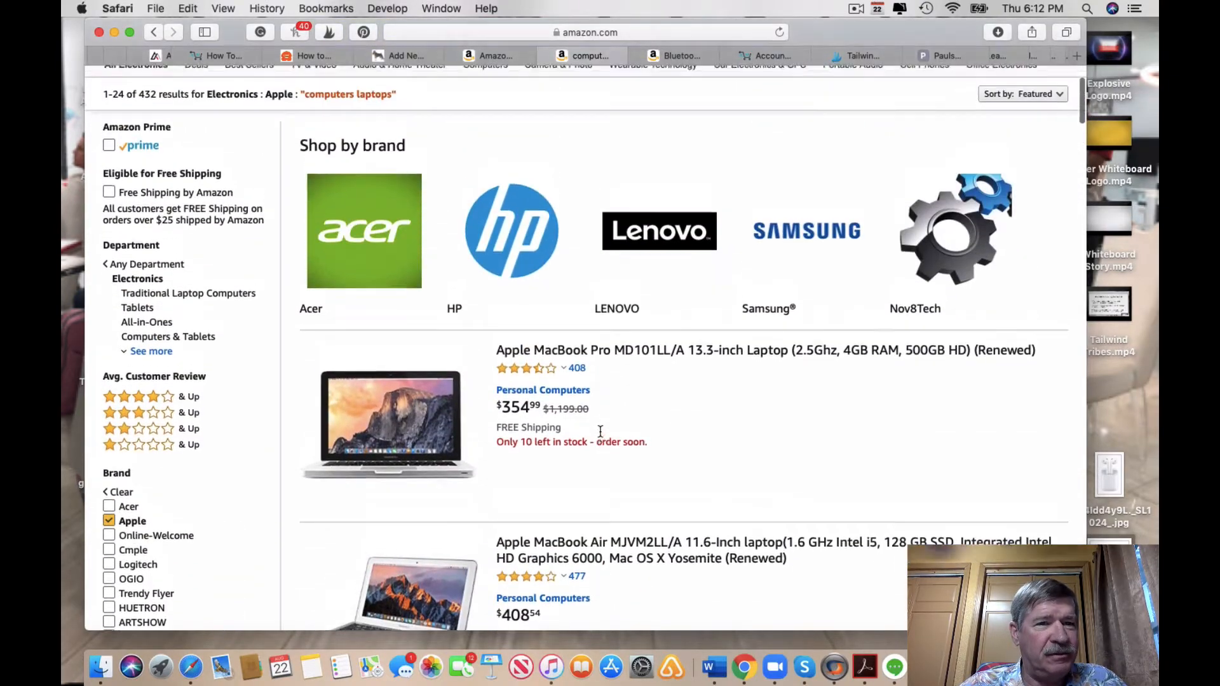
pyautogui.scroll(4, 600, 432)
pyautogui.scroll(-15, 602, 435)
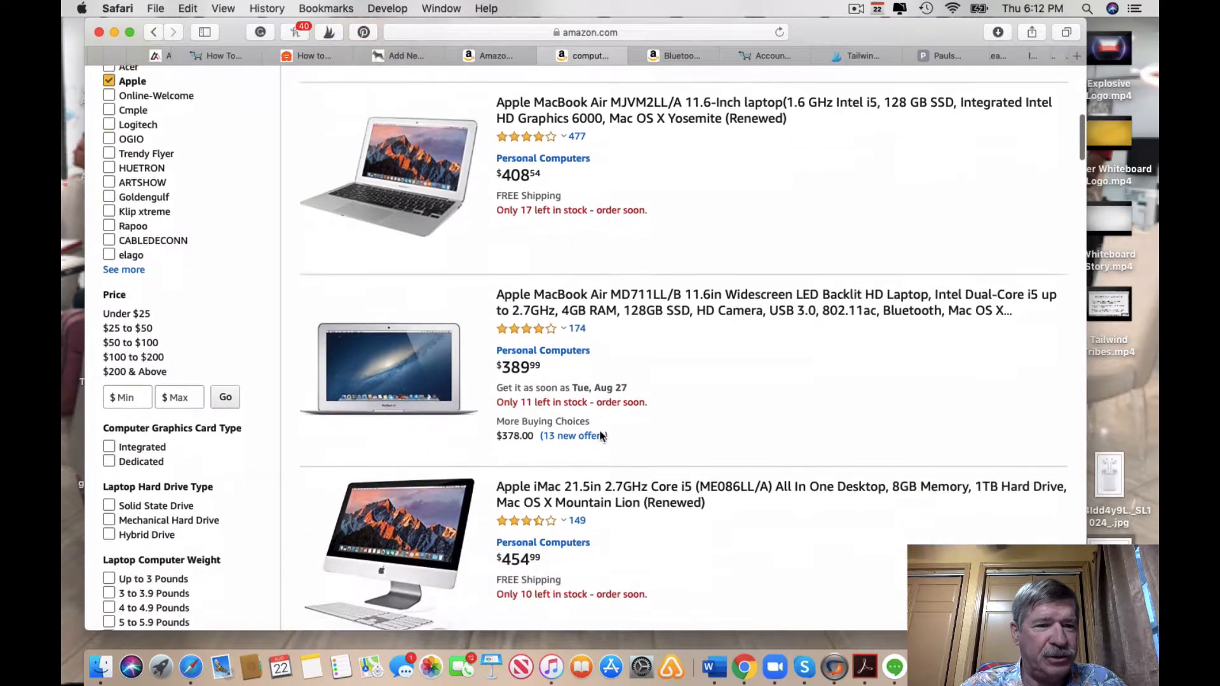
# Filter the Apple laptop results to items in New condition
pyautogui.scroll(-12, 600, 436)
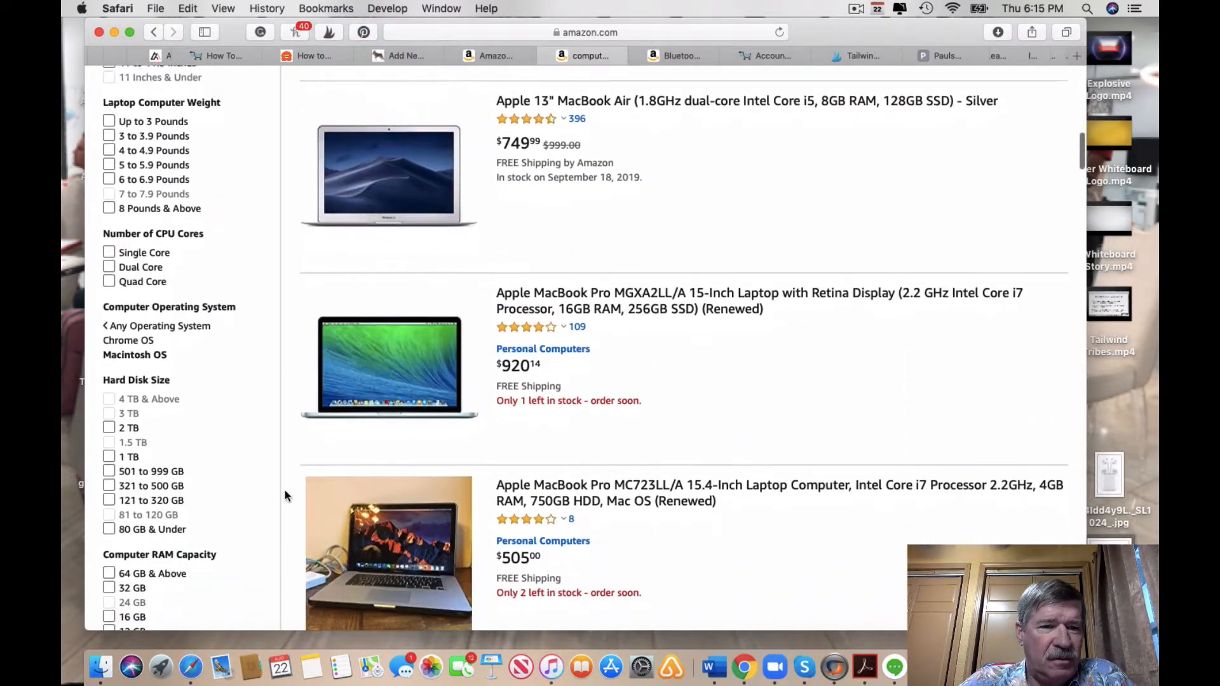
pyautogui.scroll(-10, 285, 490)
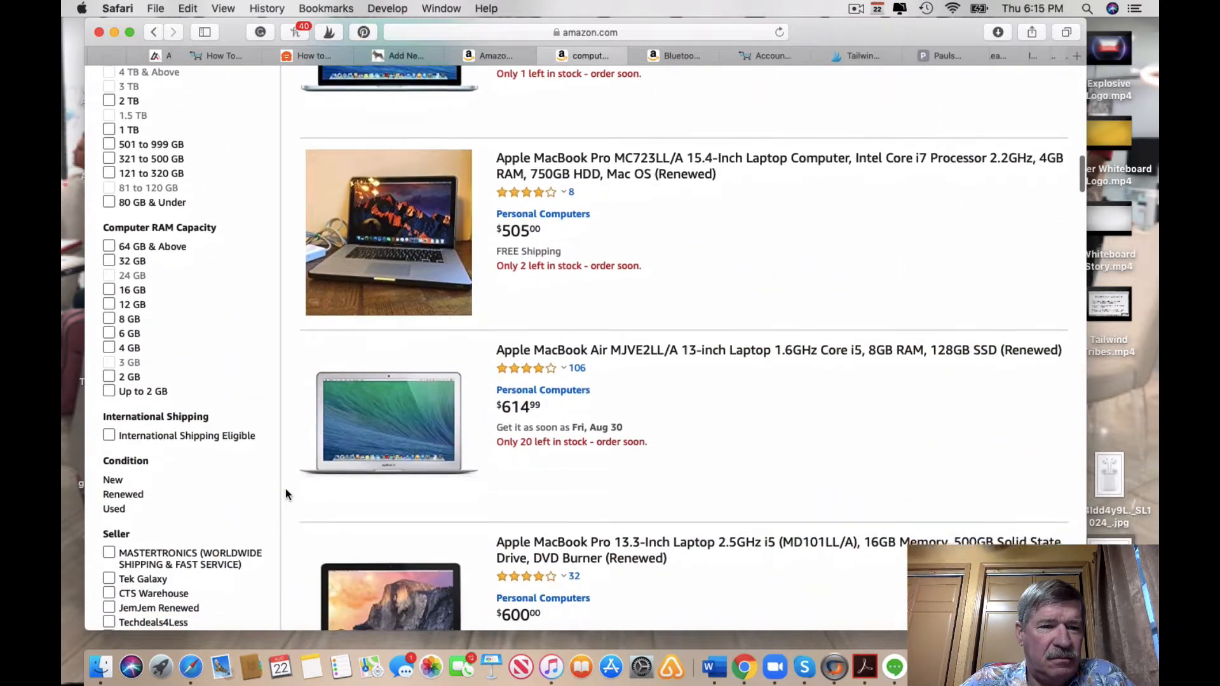
pyautogui.scroll(-2, 285, 490)
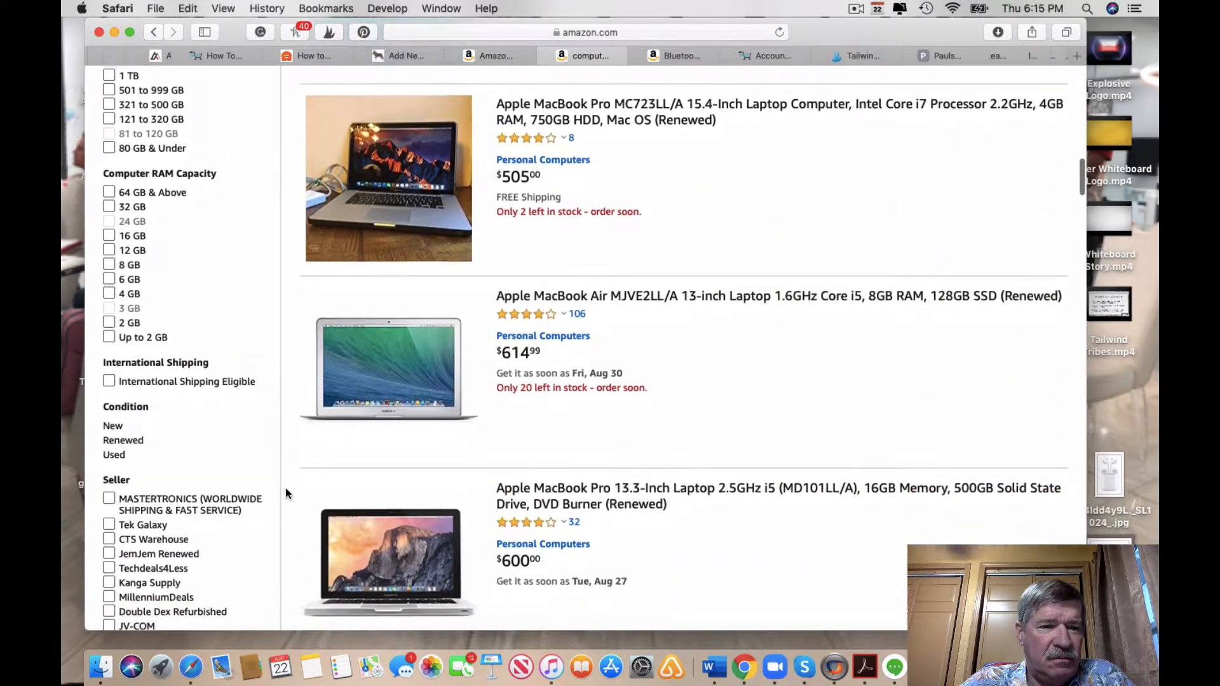
pyautogui.click(115, 427)
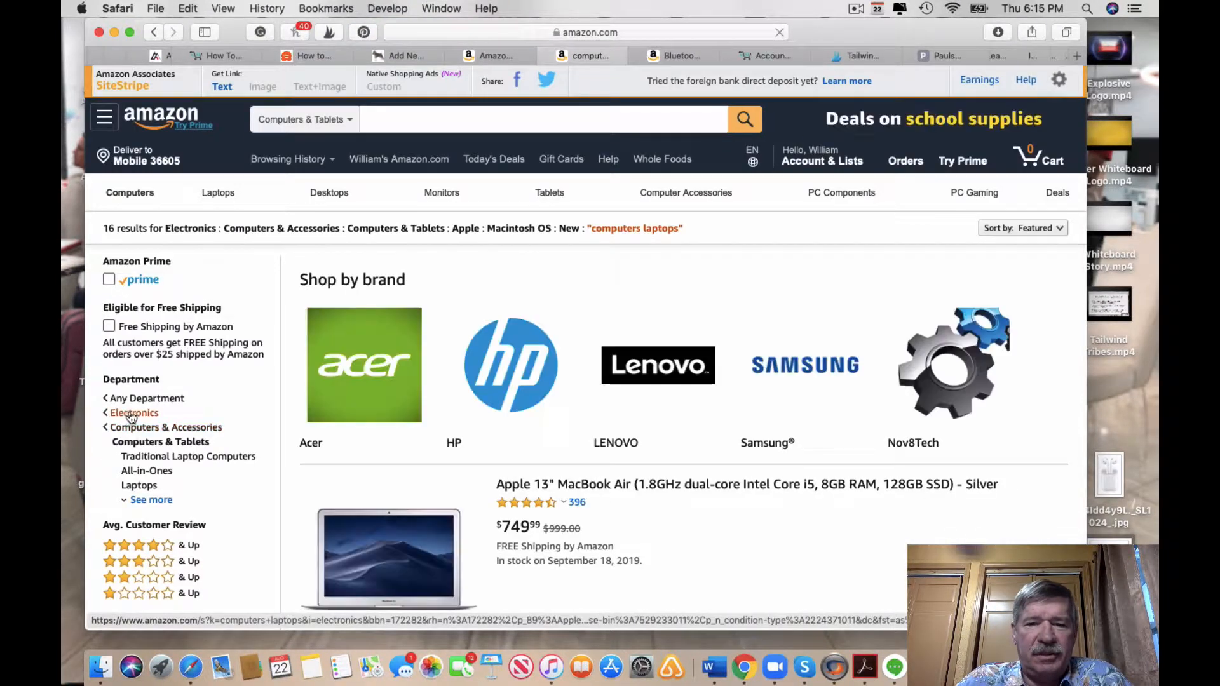
# Open the listing for the silver 15-inch Apple MacBook Pro with Touch Bar, 2.2GHz 6-Core Intel Core i7, 16GB RAM and 256GB SSD
pyautogui.scroll(-10, 687, 548)
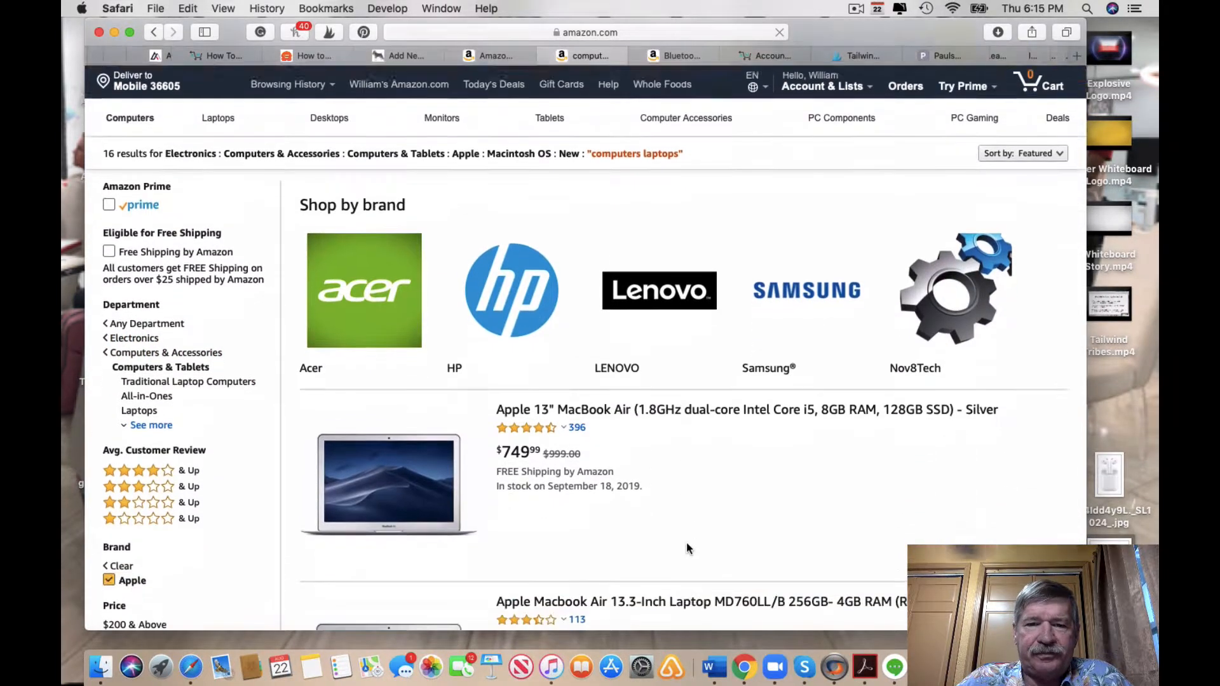
pyautogui.scroll(-10, 687, 548)
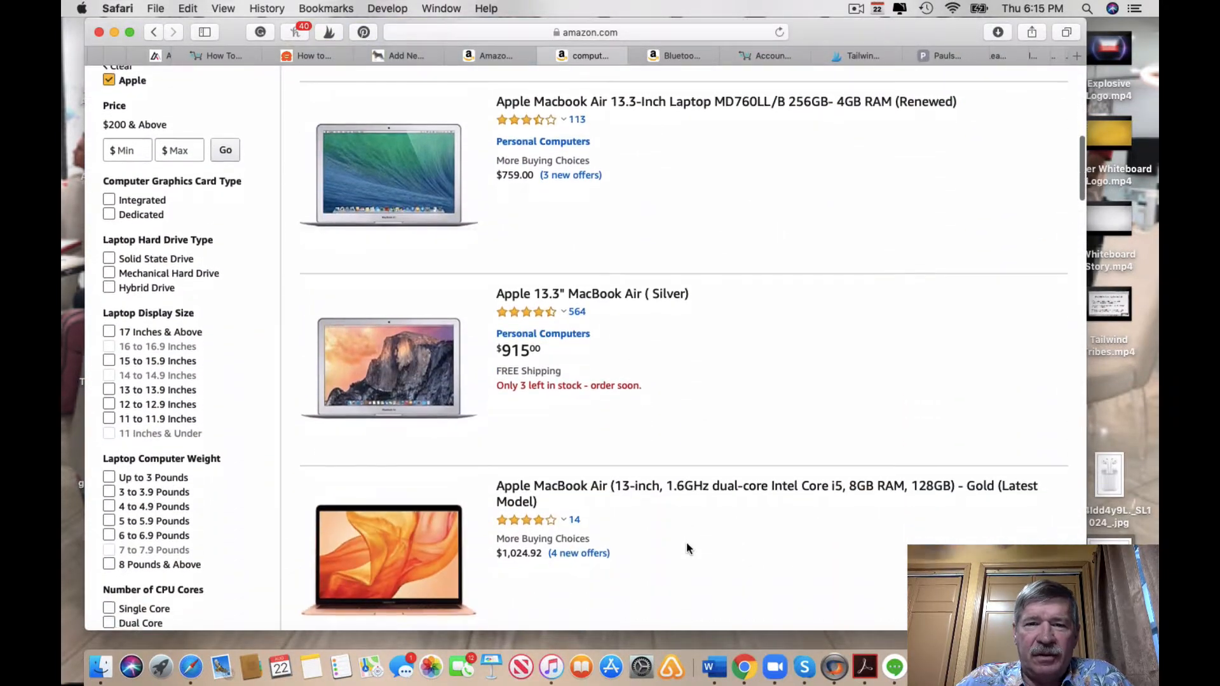
pyautogui.scroll(-5, 687, 548)
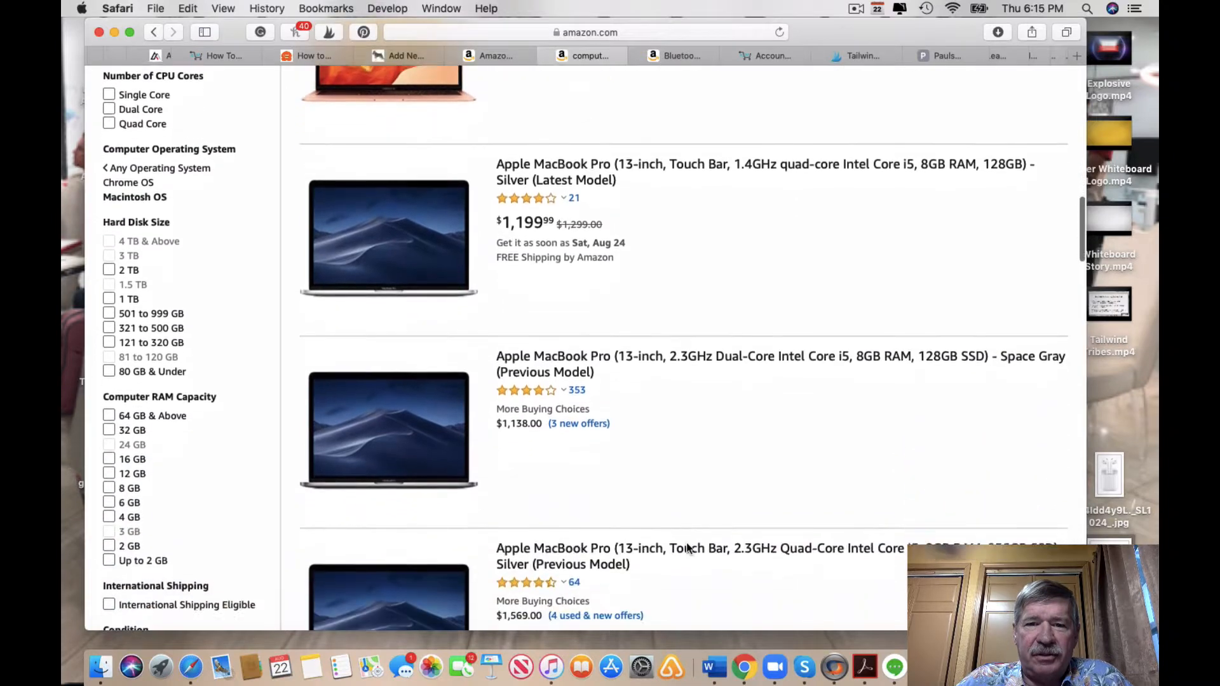
pyautogui.scroll(1, 687, 543)
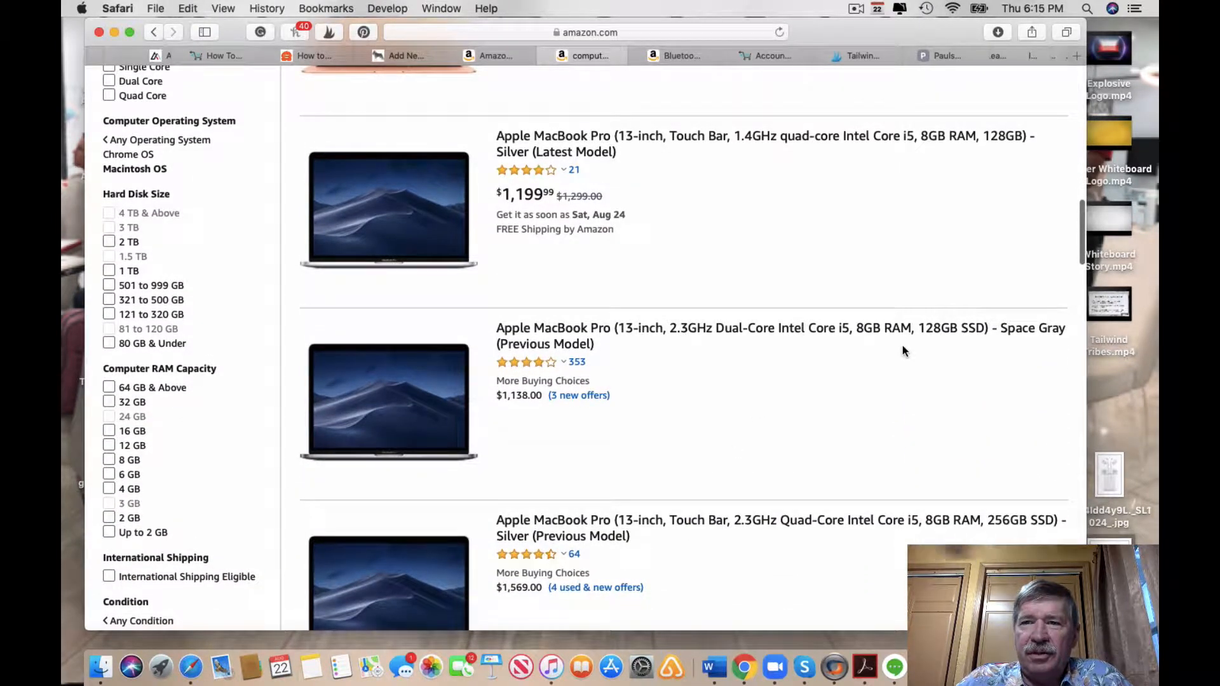
pyautogui.scroll(-3, 902, 351)
pyautogui.scroll(-5, 934, 389)
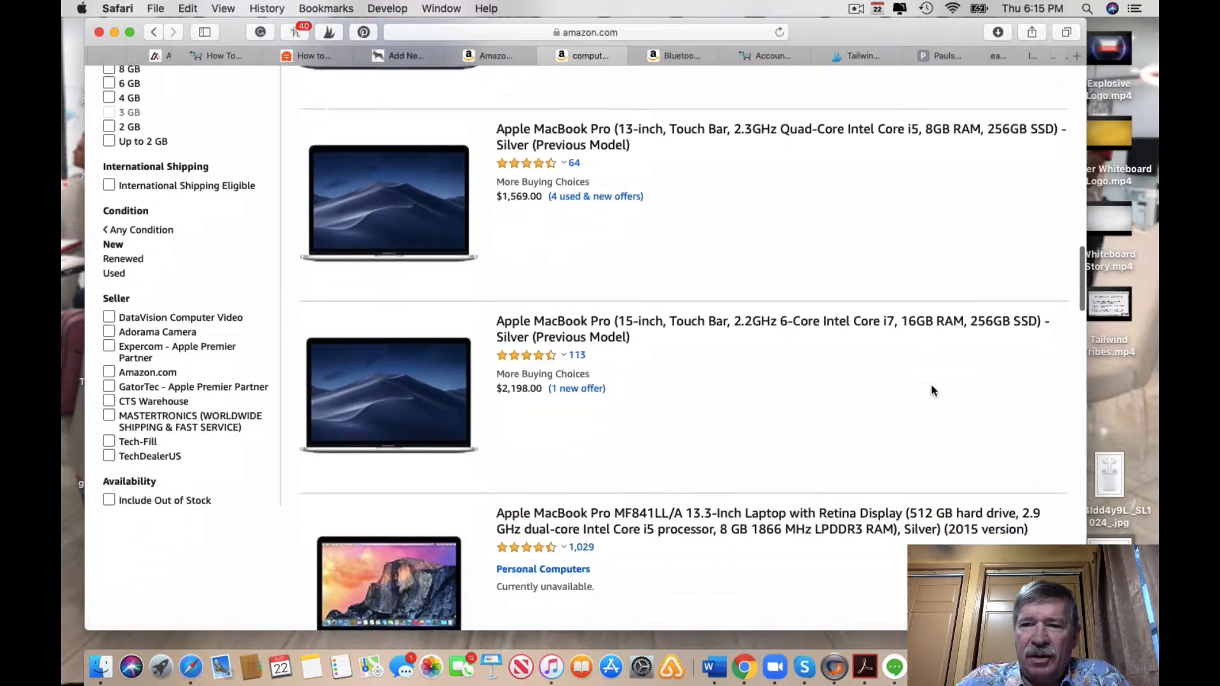
pyautogui.scroll(-1, 915, 368)
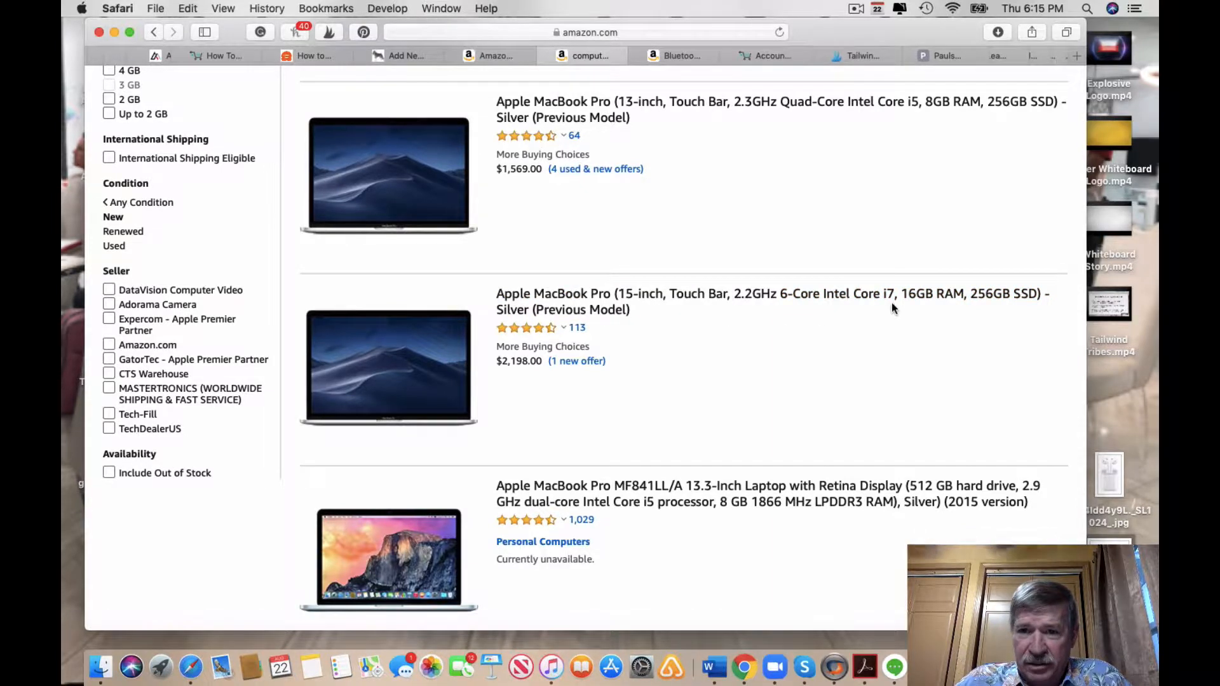
pyautogui.click(559, 308)
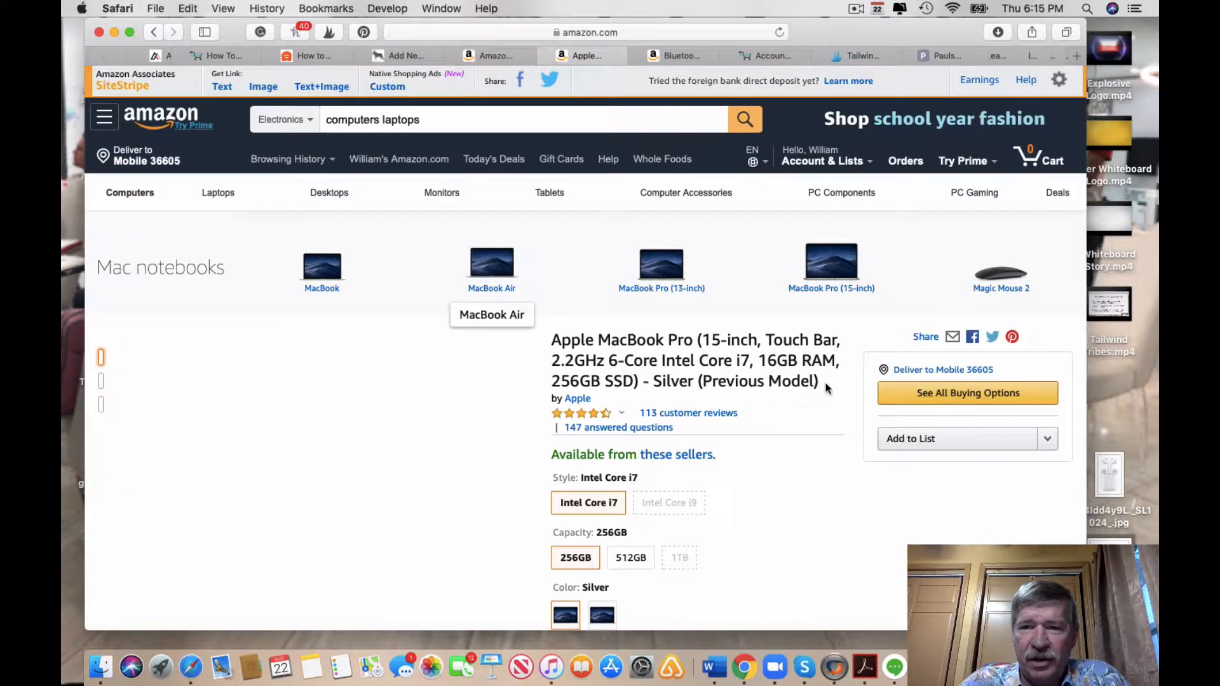
# Copy the 256GB MacBook Pro's title and brand from the Amazon listing into the new WooCommerce product's name
pyautogui.moveTo(820, 382); pyautogui.dragTo(551, 342)
pyautogui.click(594, 394)
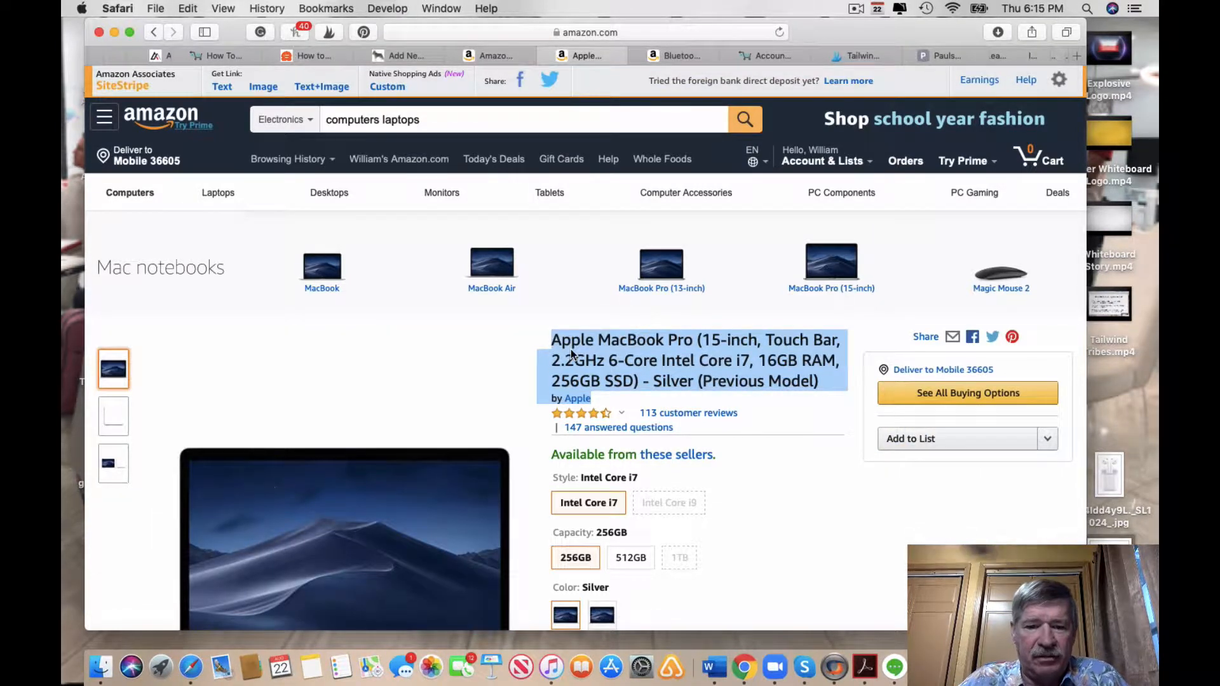
pyautogui.click(414, 55)
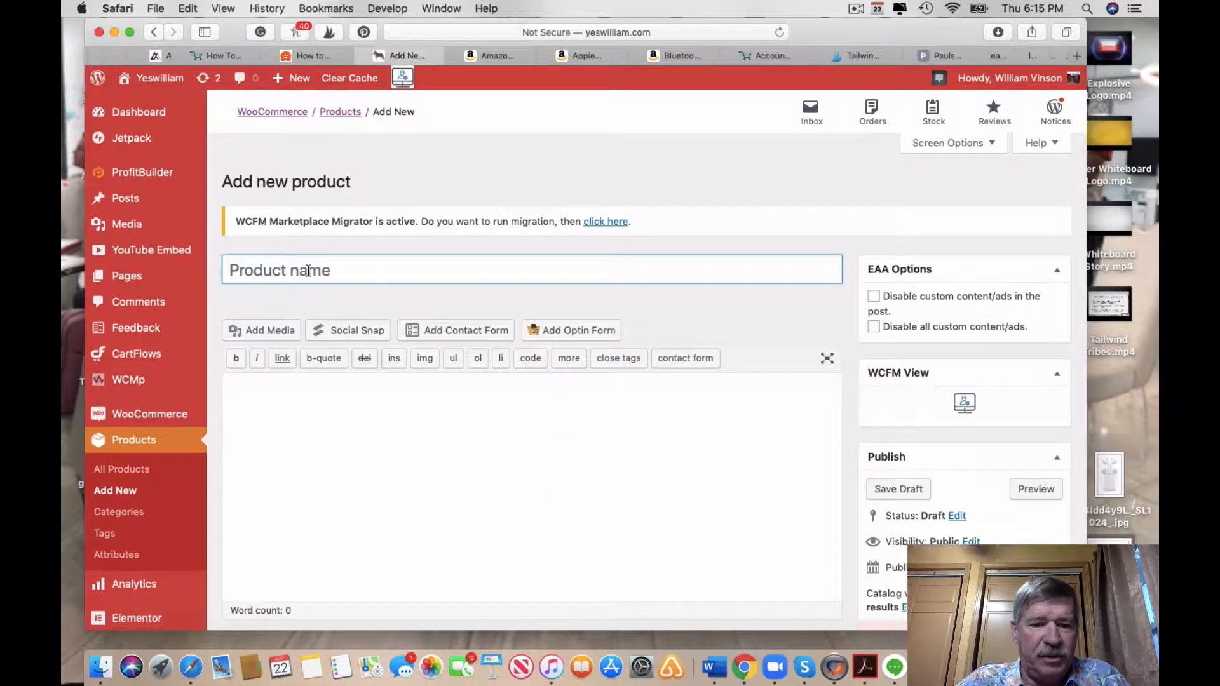
pyautogui.press('super+v')
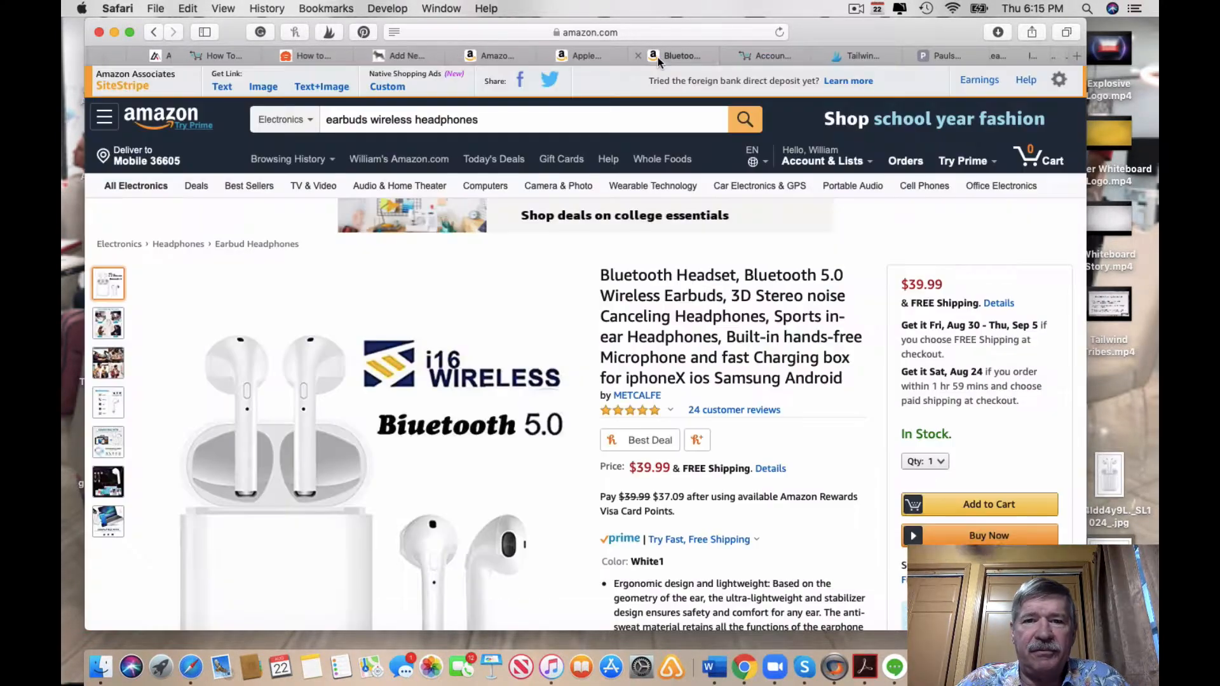
# Go back to the 256GB MacBook Pro listing, expand its feature list and select all the bullet points
pyautogui.click(586, 57)
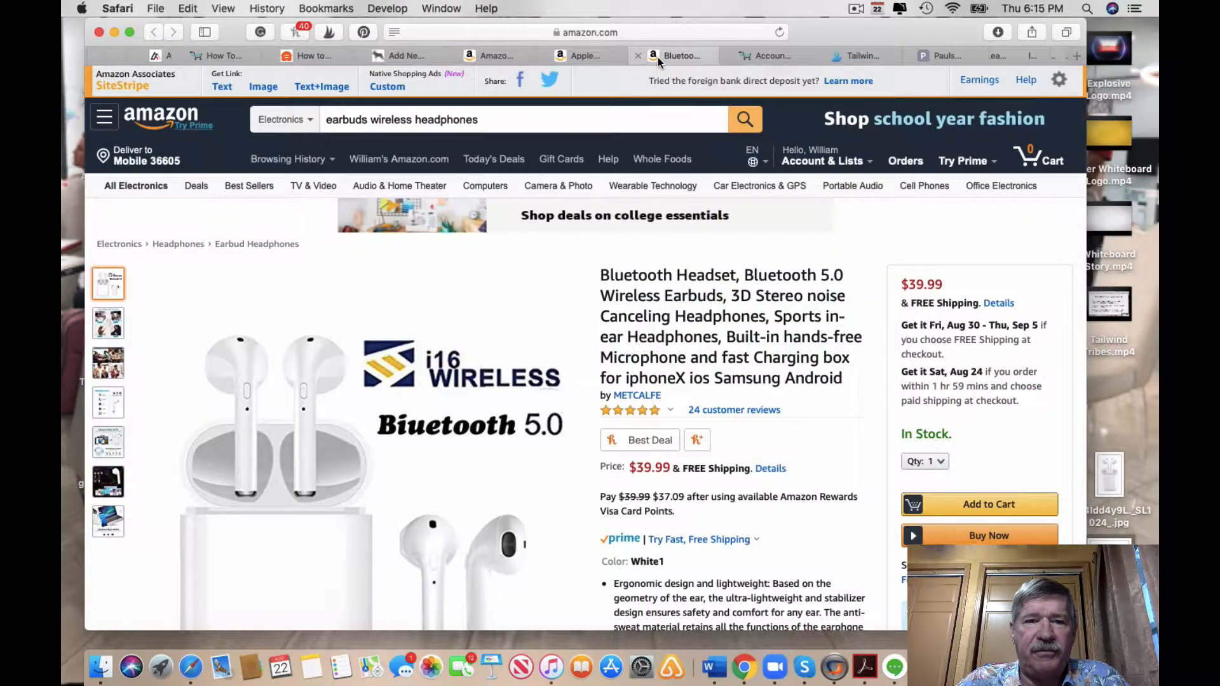
pyautogui.scroll(-5, 677, 332)
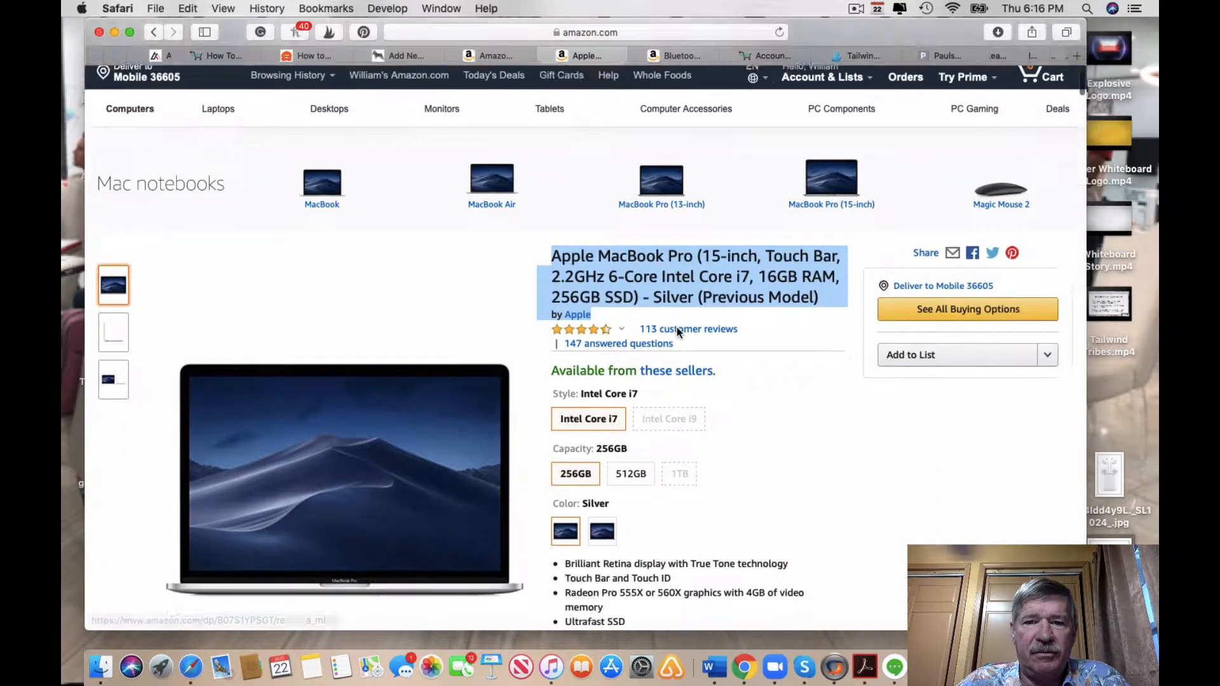
pyautogui.scroll(-3, 677, 332)
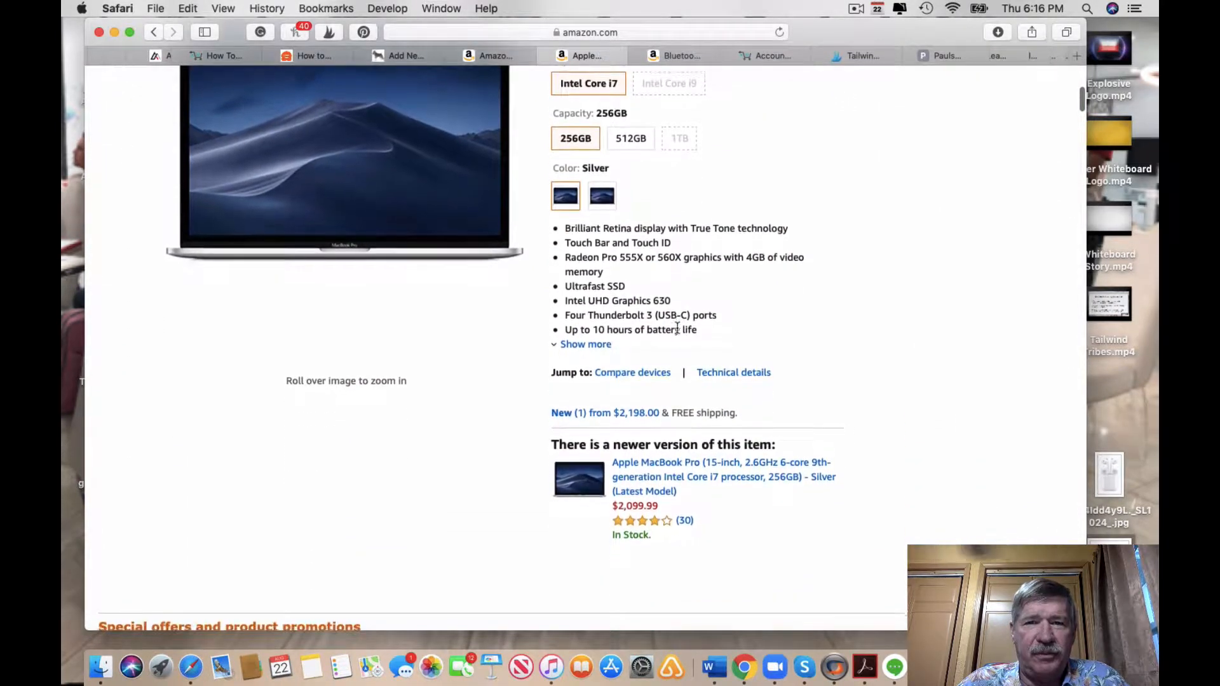
pyautogui.click(576, 350)
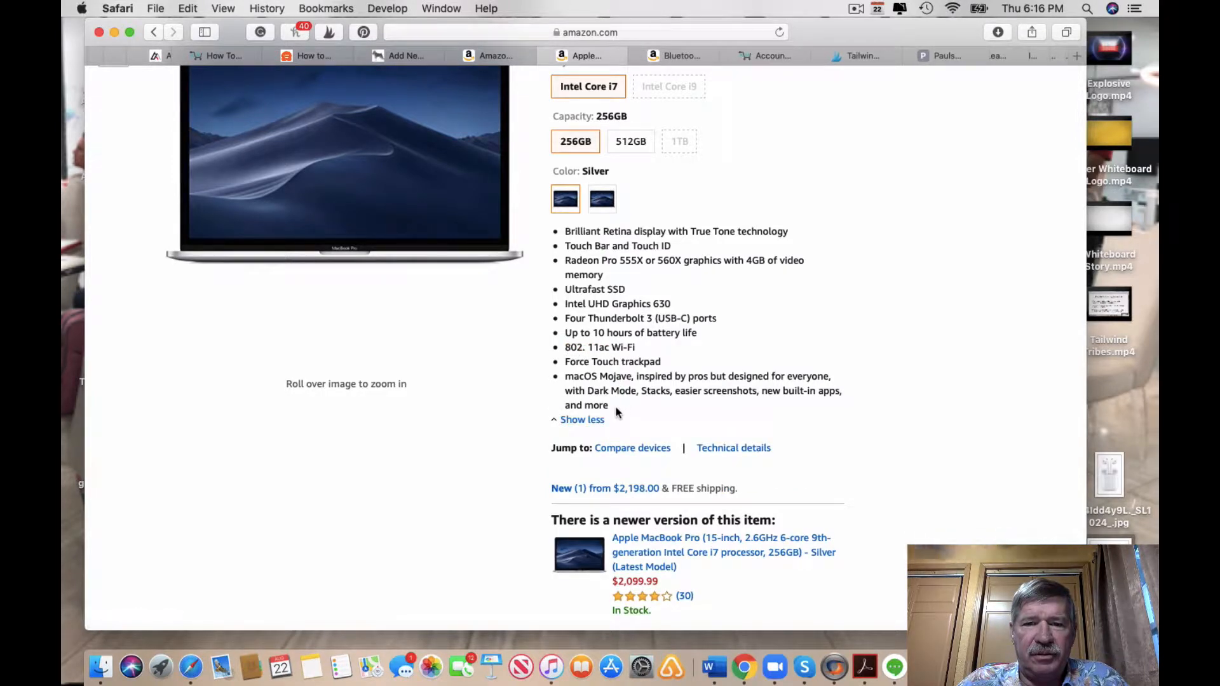
pyautogui.moveTo(611, 407); pyautogui.dragTo(555, 235)
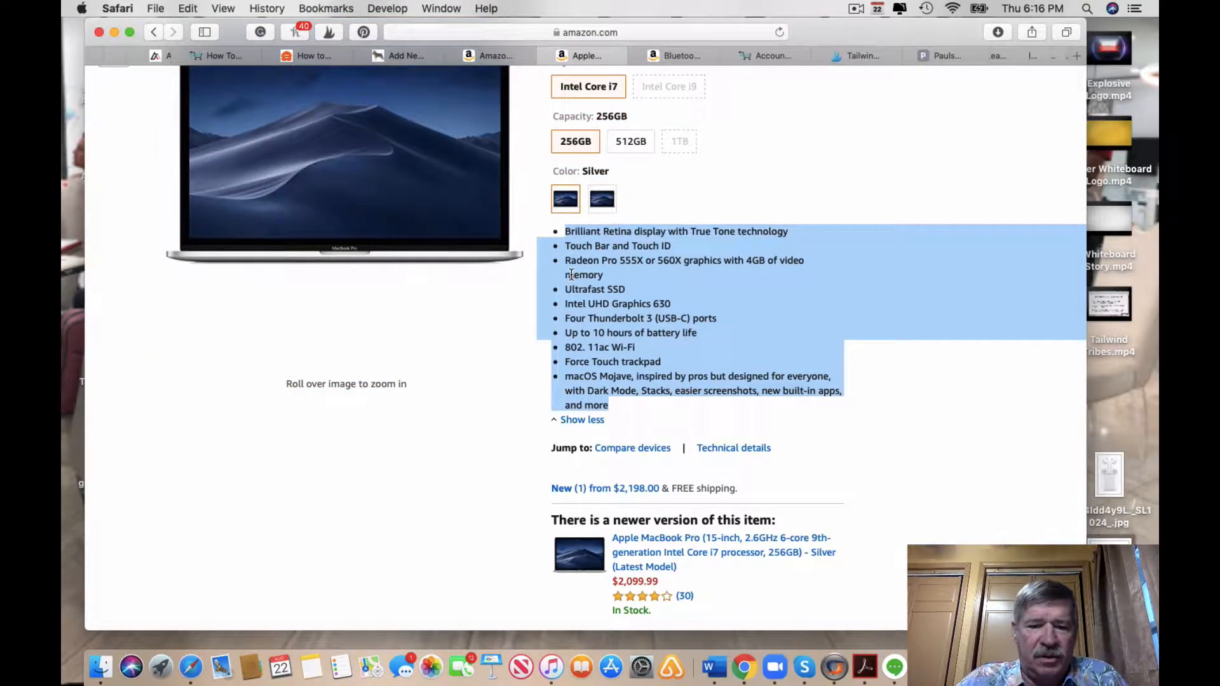
# Switch the listing to the 512GB capacity and copy its text from the title through the customer reviews line
pyautogui.scroll(3, 610, 291)
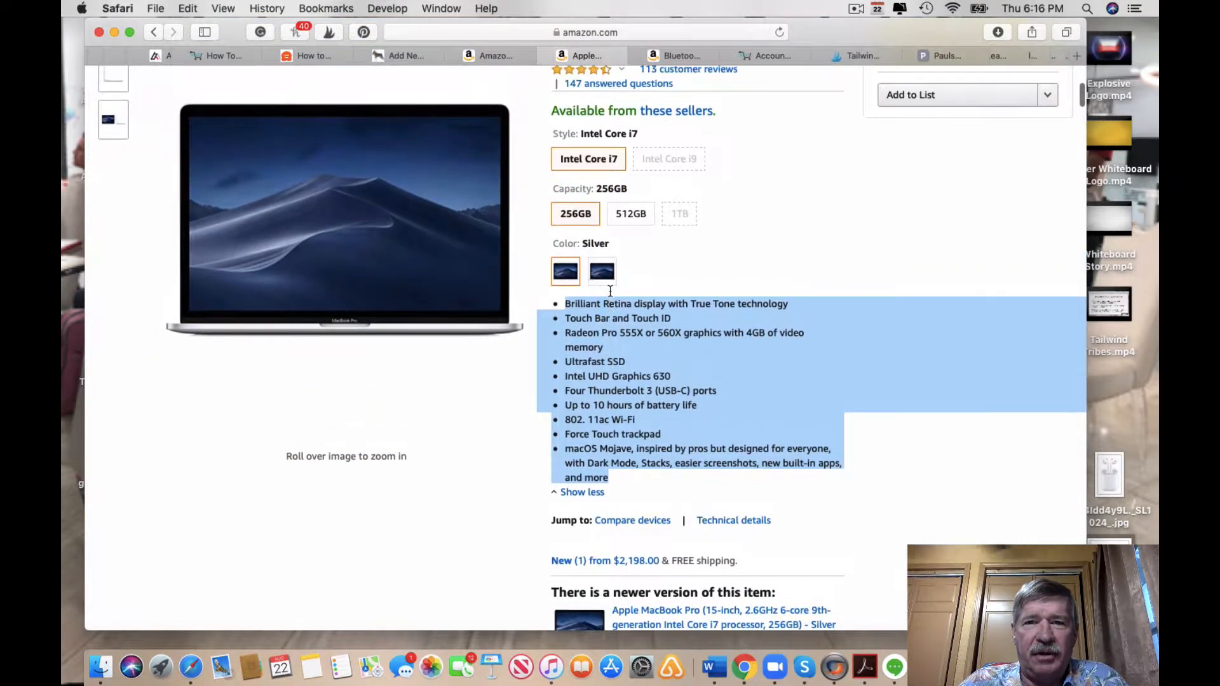
pyautogui.scroll(5, 609, 291)
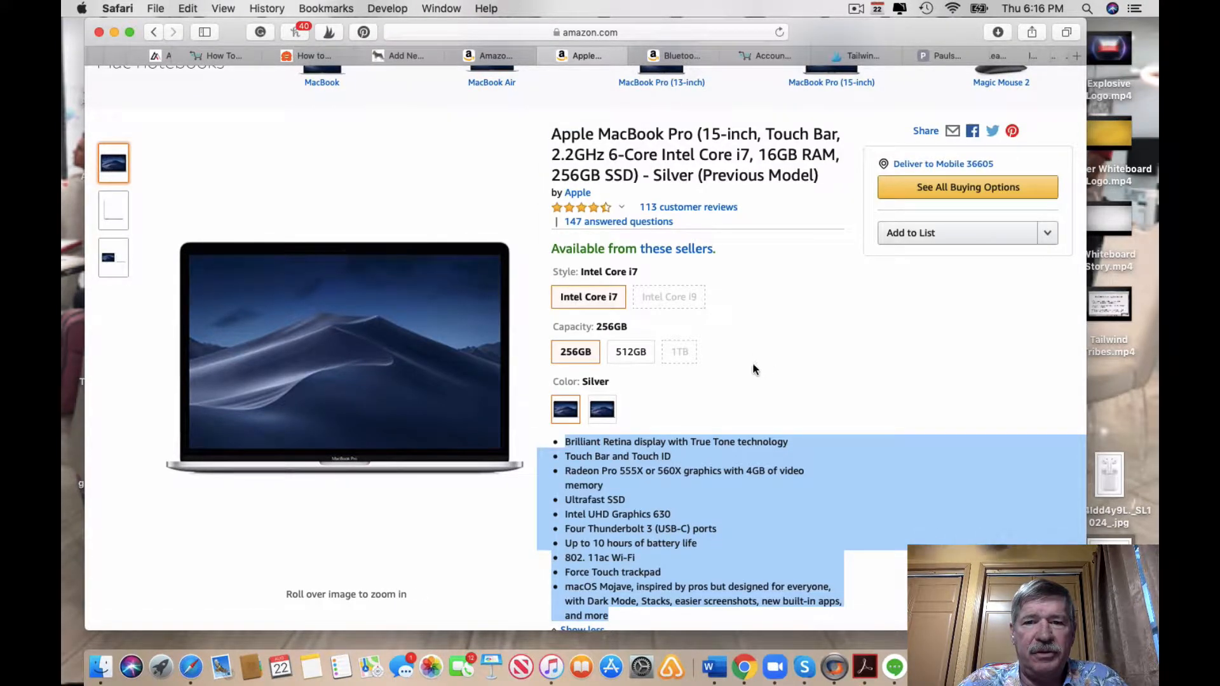
pyautogui.click(633, 356)
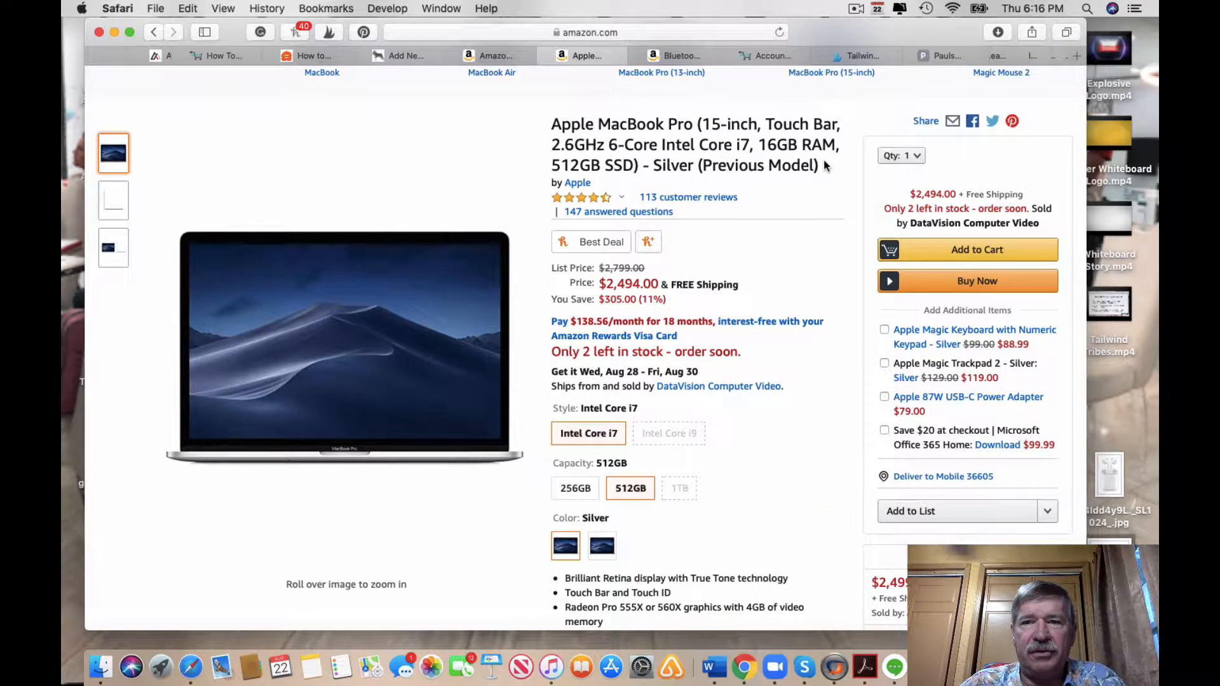
pyautogui.moveTo(824, 164); pyautogui.dragTo(551, 127)
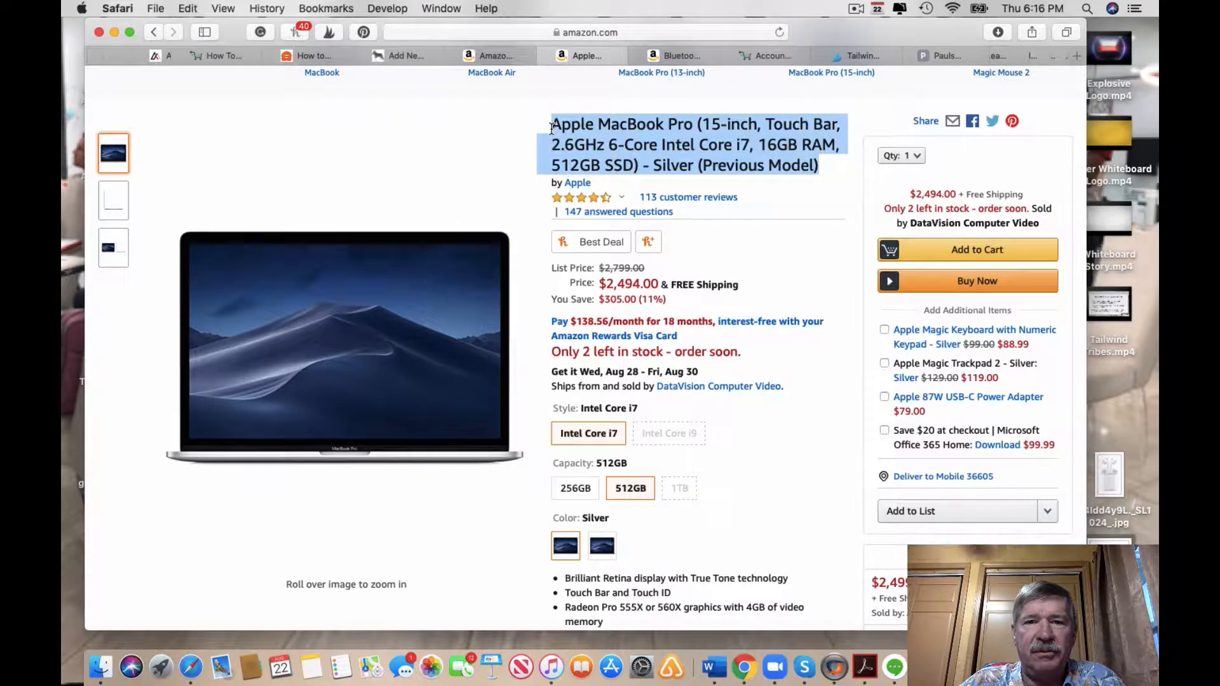
pyautogui.click(604, 184)
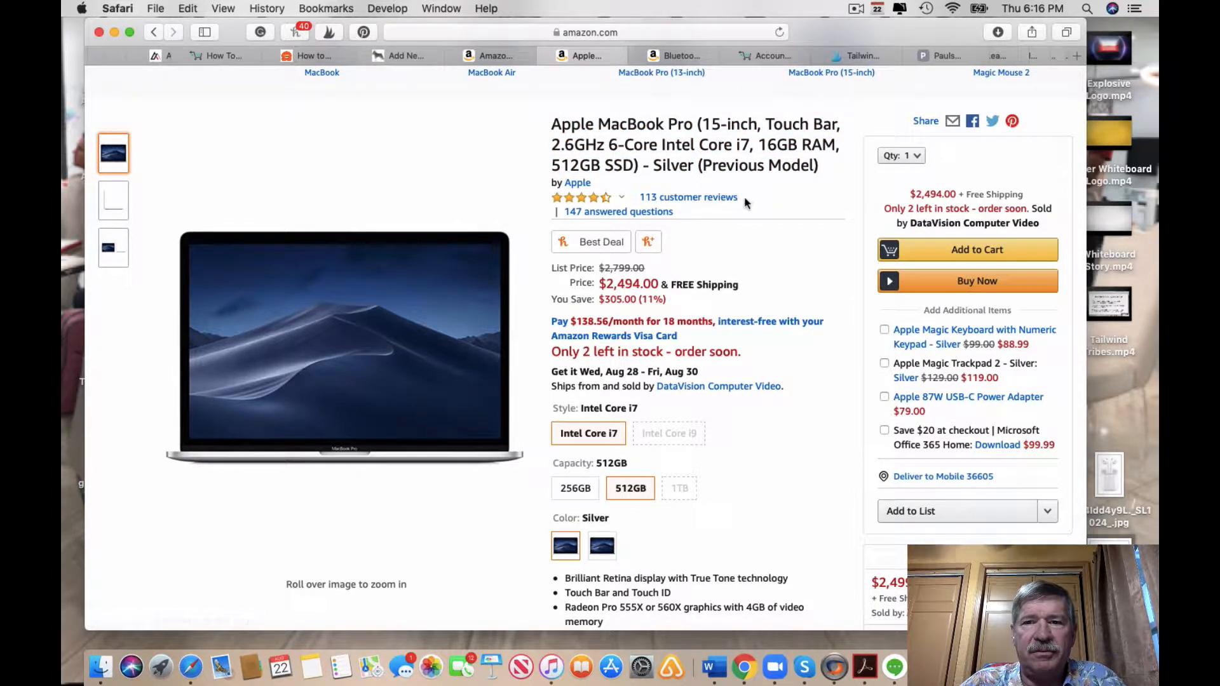
pyautogui.moveTo(670, 199); pyautogui.dragTo(642, 186)
pyautogui.moveTo(820, 165); pyautogui.dragTo(735, 202)
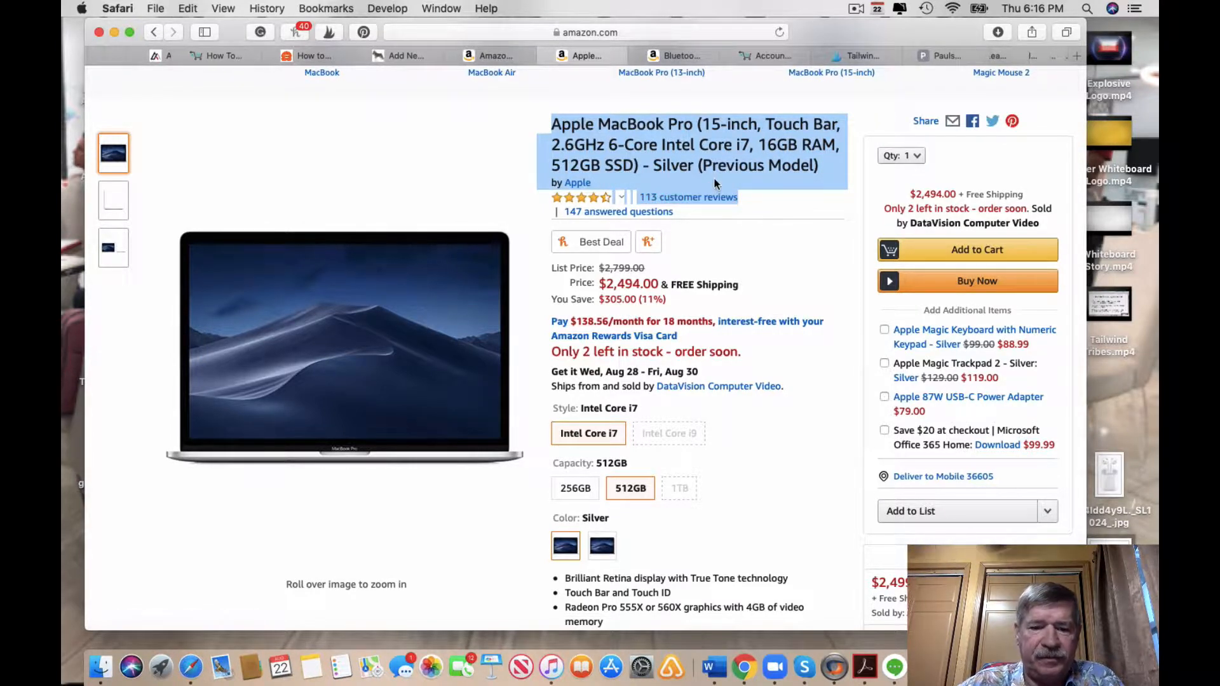
# Replace the new WooCommerce product's name with the copied 512GB MacBook Pro title, brand, rating and review text
pyautogui.click(407, 56)
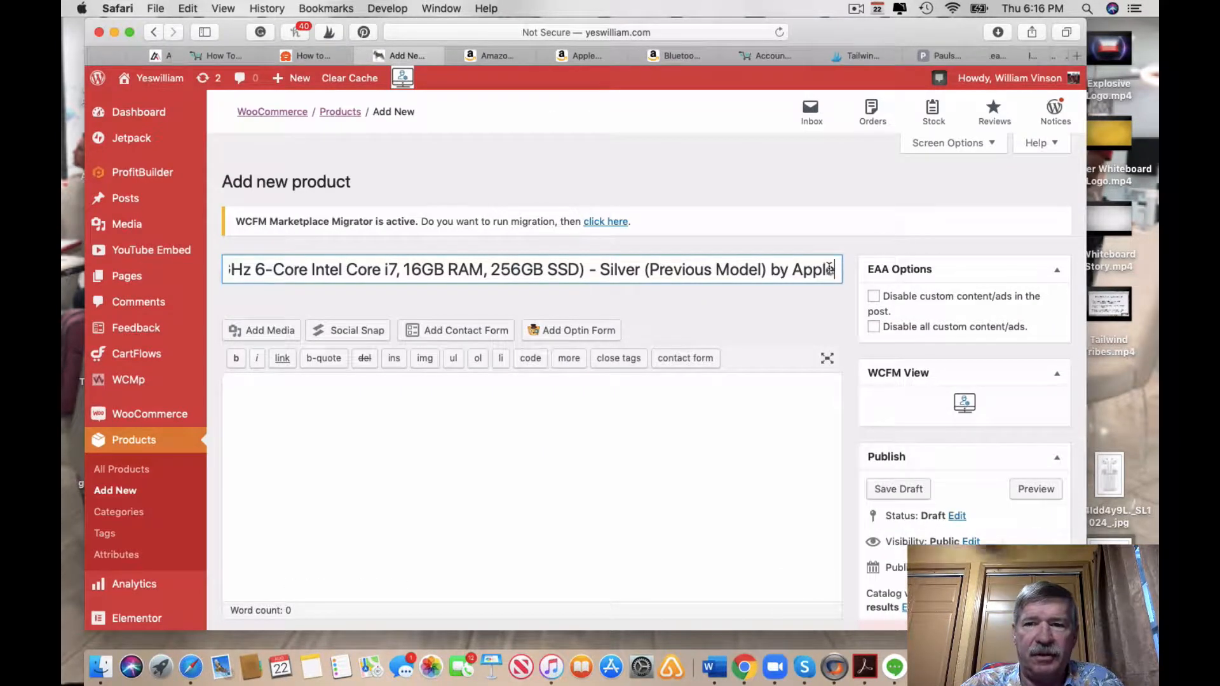
pyautogui.moveTo(829, 269); pyautogui.dragTo(215, 258)
pyautogui.press('BackSpace')
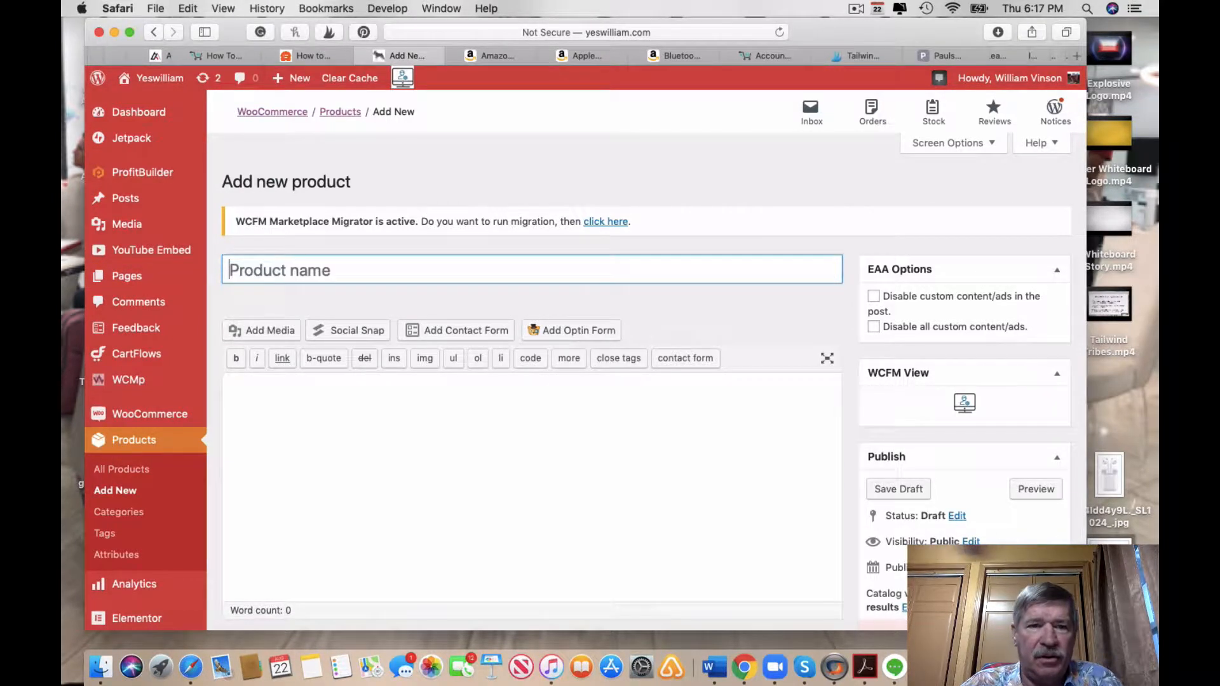
pyautogui.press('super+v')
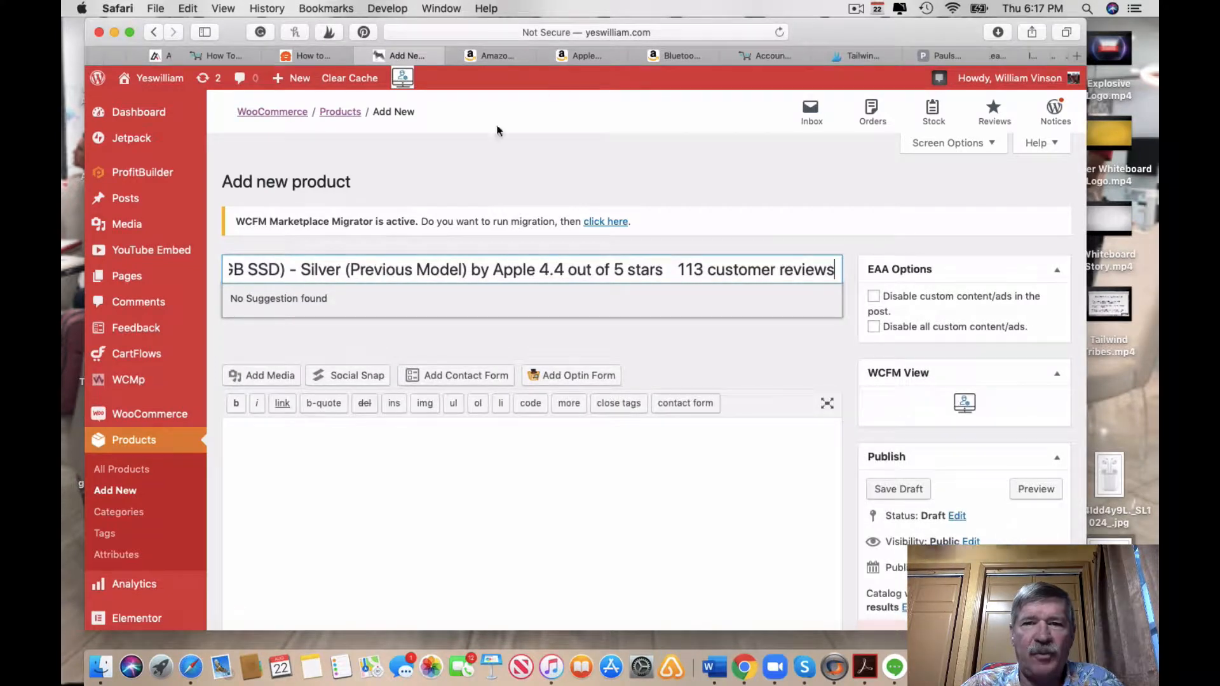
# Close the Amazon Associates link-building page and return to the MacBook Pro listing
pyautogui.click(498, 56)
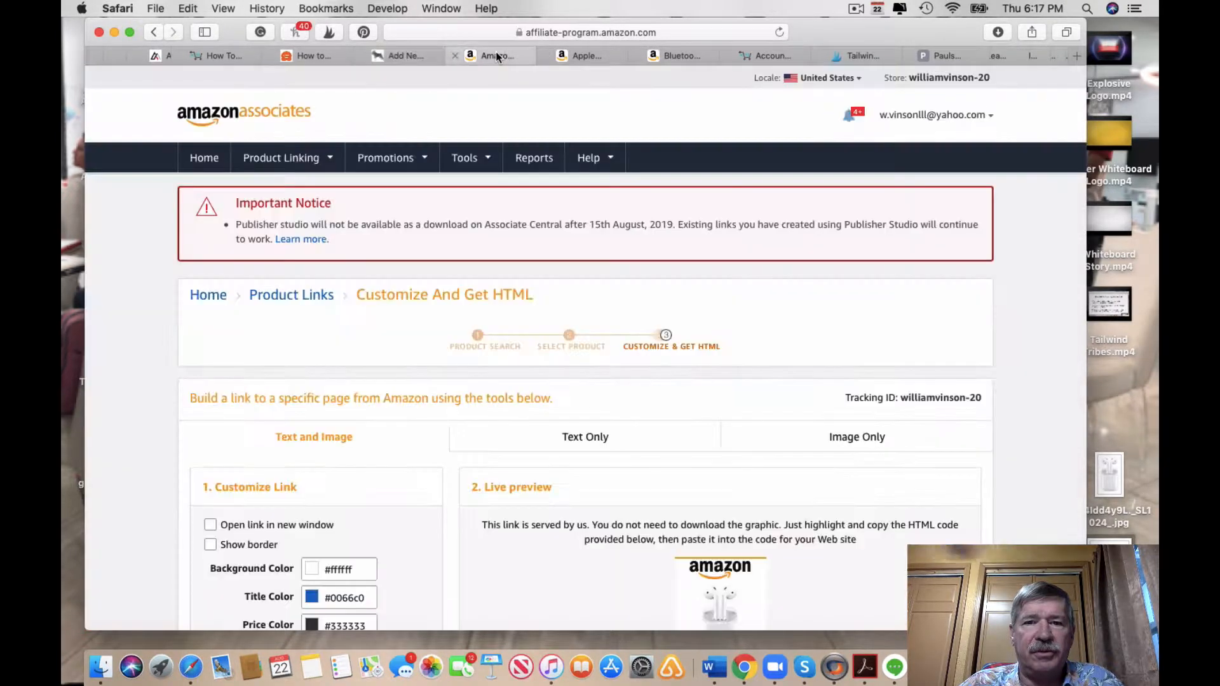
pyautogui.click(497, 57)
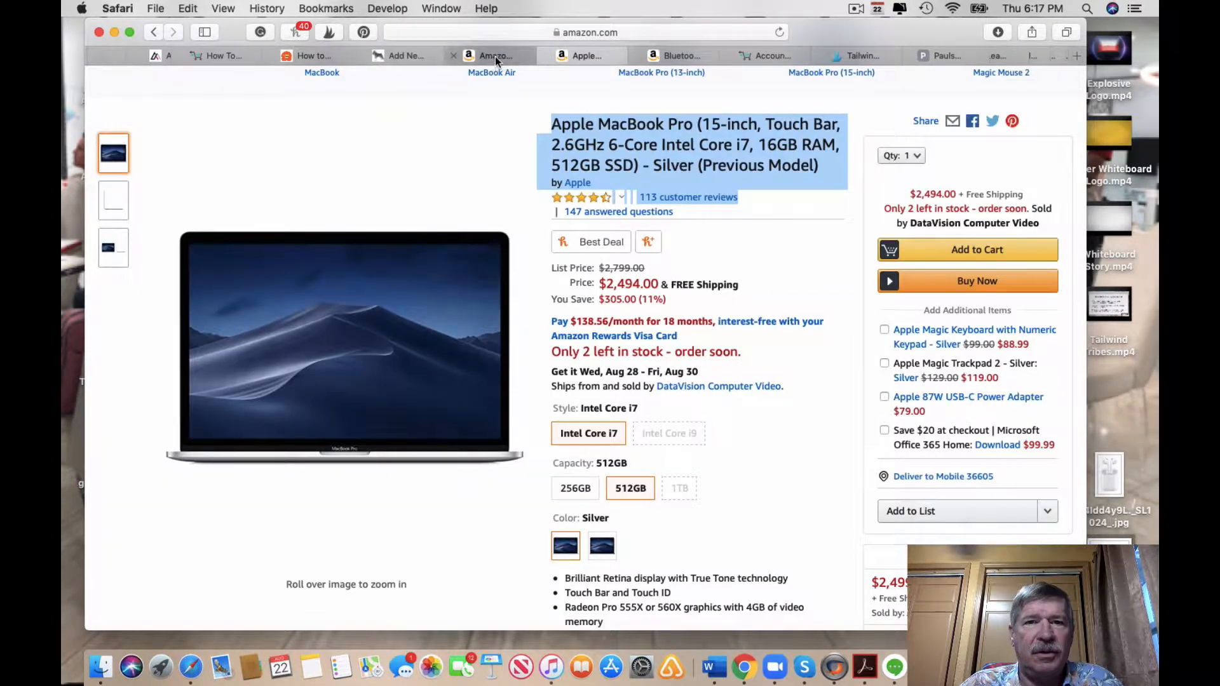
pyautogui.click(452, 57)
# Copy the 512GB MacBook Pro's expanded feature list from the listing into the new product's main description
pyautogui.scroll(-5, 647, 323)
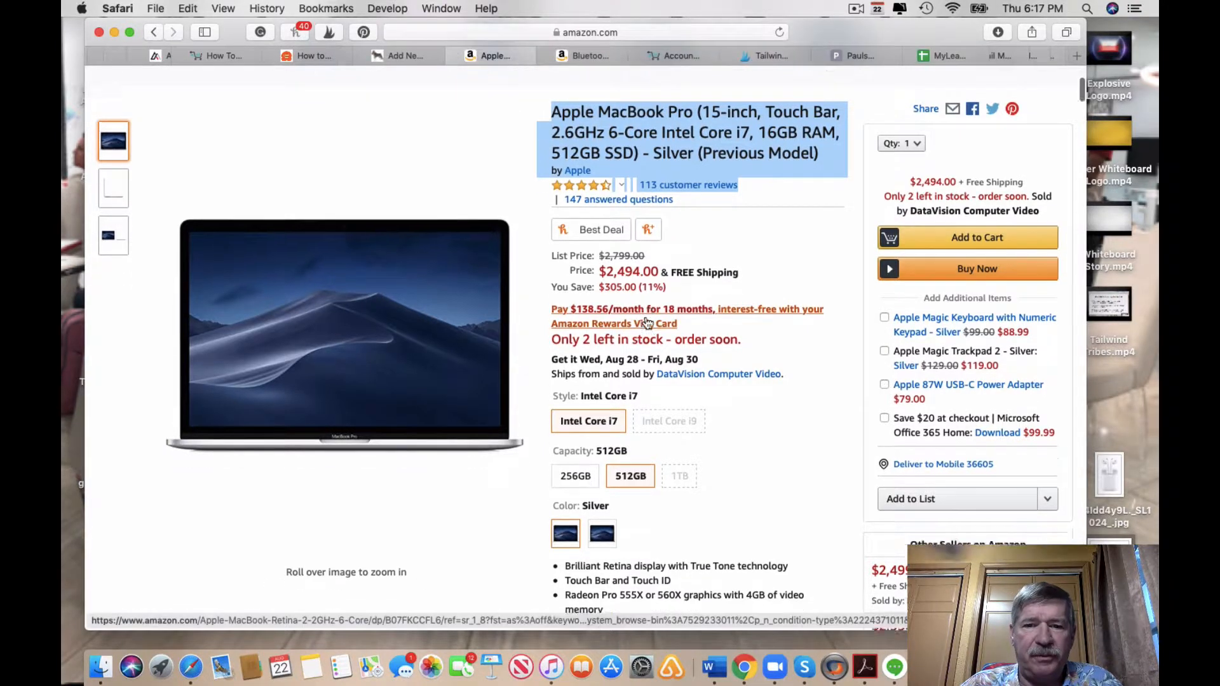
pyautogui.scroll(-1, 647, 323)
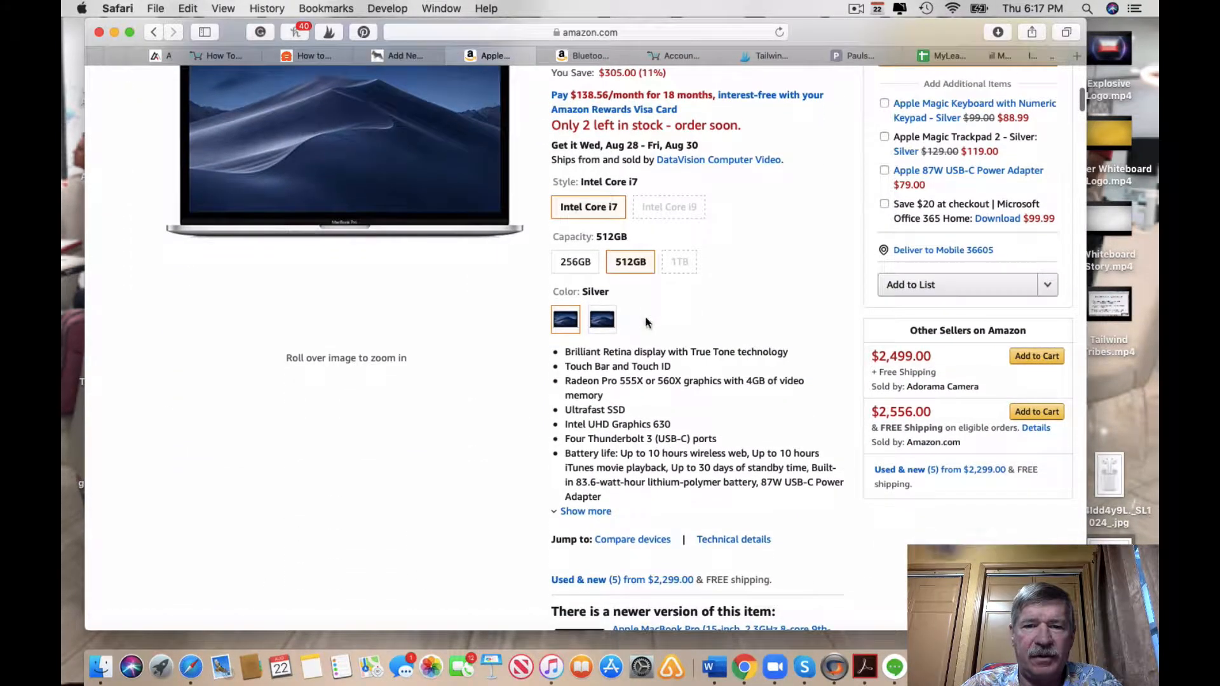
pyautogui.click(596, 512)
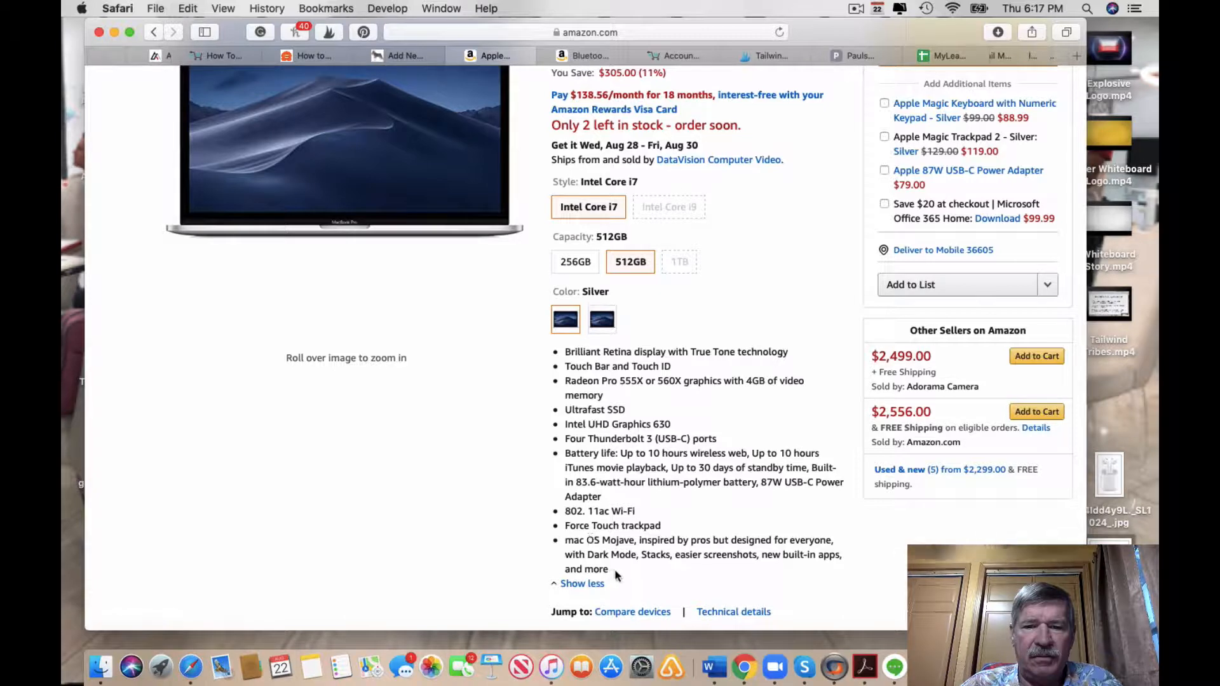
pyautogui.moveTo(609, 570); pyautogui.dragTo(548, 310)
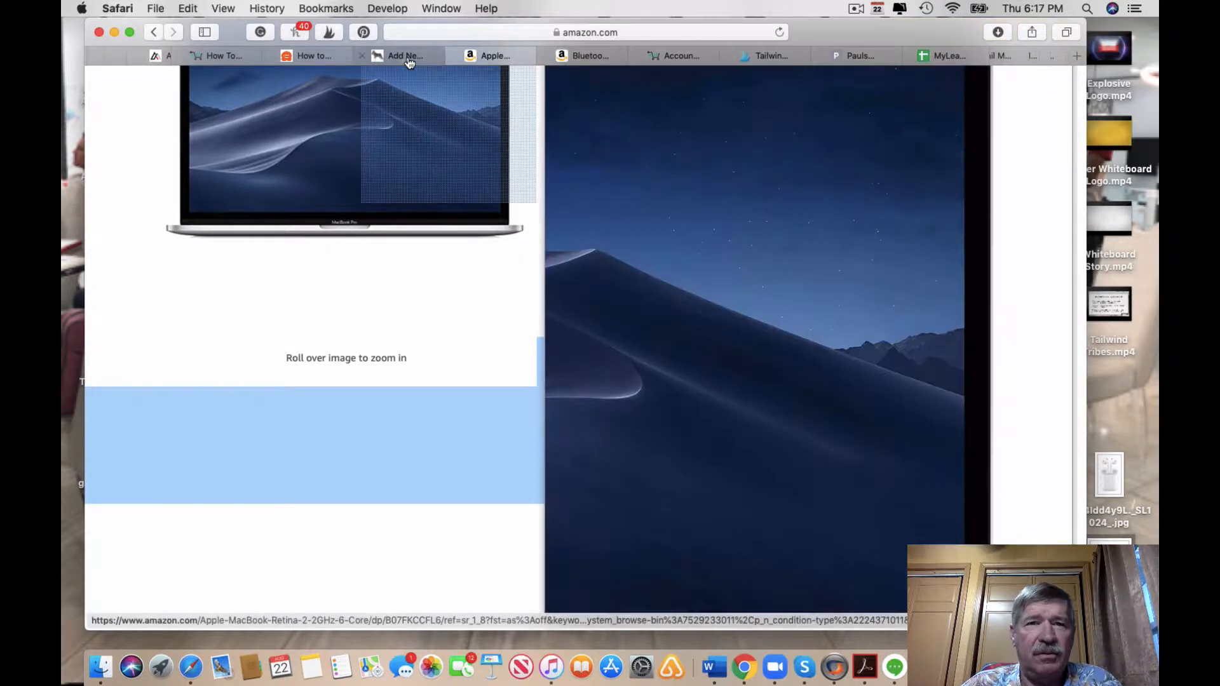
pyautogui.click(402, 54)
pyautogui.click(317, 400)
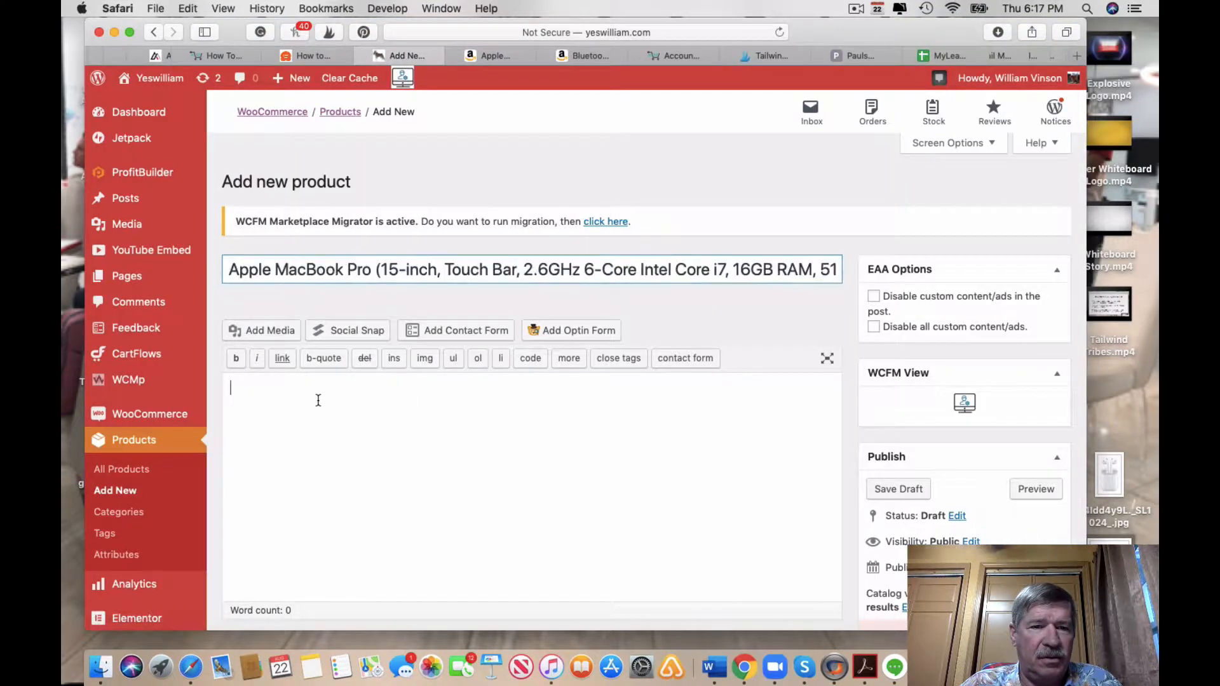
pyautogui.write('Silver   Space Gray Brilliant Retina display with True Tone technology Touch Bar and Touch ID Radeon Pro 555X or 560X graphics with 4GB of video memory Ultrafast SSD Intel UHD Graphics 630 Four Thunderbolt 3 (USB-C) ports Battery life: Up to 10 hours wireless web, Up to 10 hours iTunes movie playback, Up to 30 days of standby time, Built-in 83.6-watt-hour lithium-polymer battery, 87W USB-C Power Adapter 802. 11ac Wi-Fi Force Touch trackpad mac OS Mojave, inspired by pros but designed for everyone, with Dark Mode, Stacks, easier screenshots, new built-in apps, and more')
# Delete the stray "Silver" and "Space Gray" colour lines from the start of the product description
pyautogui.scroll(-5, 318, 401)
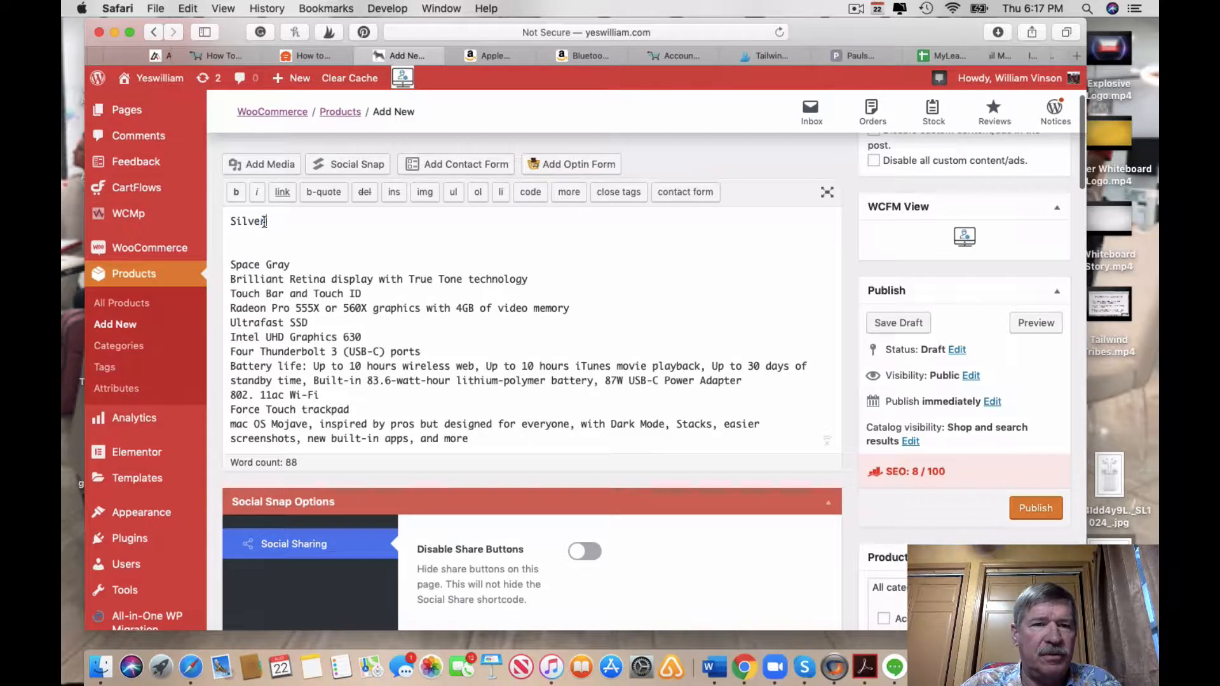
pyautogui.moveTo(265, 222); pyautogui.dragTo(230, 219)
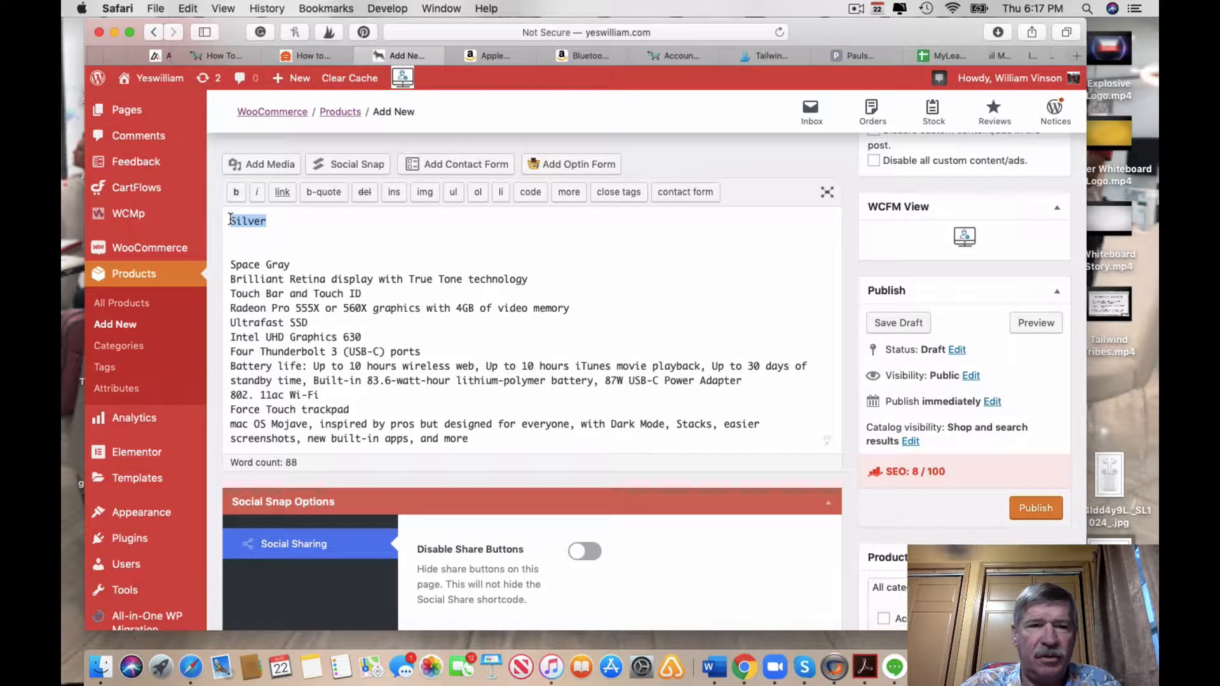
pyautogui.moveTo(292, 266); pyautogui.dragTo(231, 204)
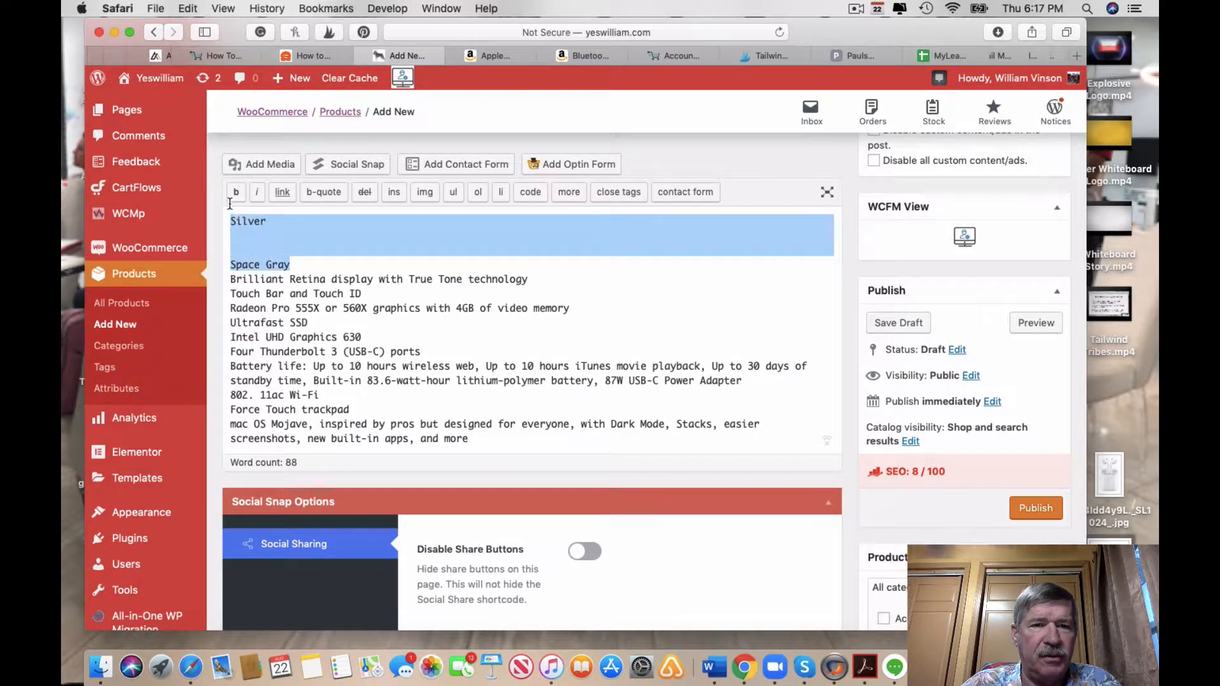
pyautogui.press('BackSpace')
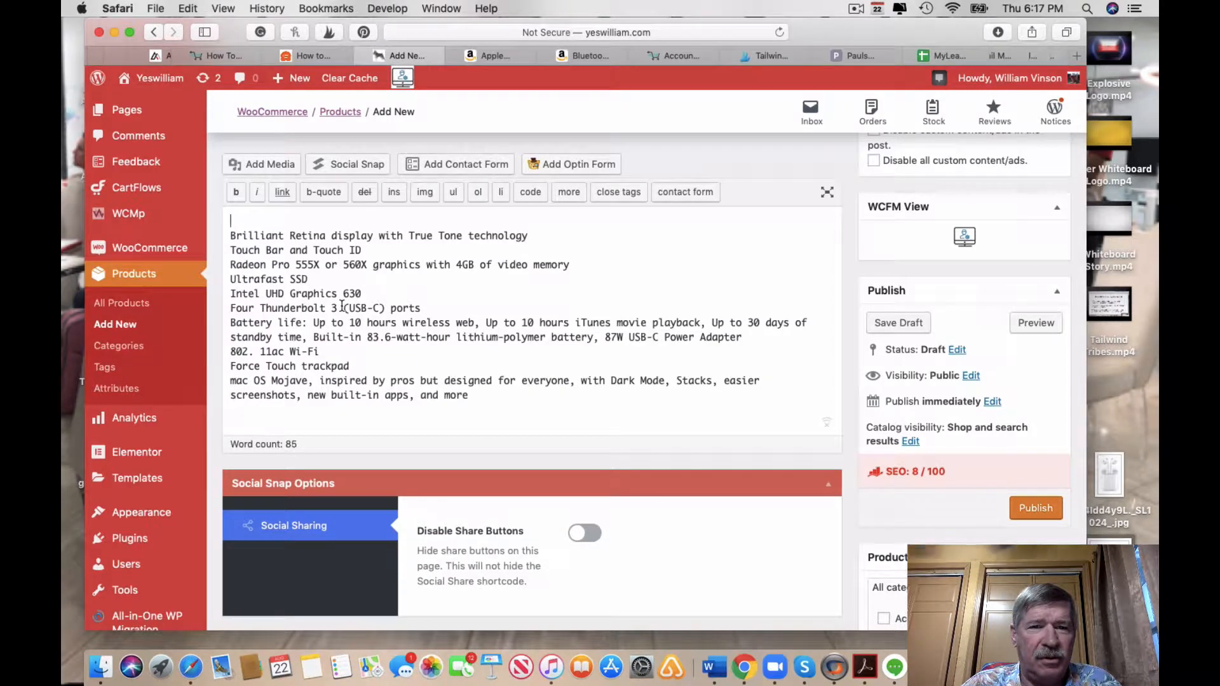
# Paste the copied MacBook Pro feature list into the product short description
pyautogui.scroll(-12, 441, 362)
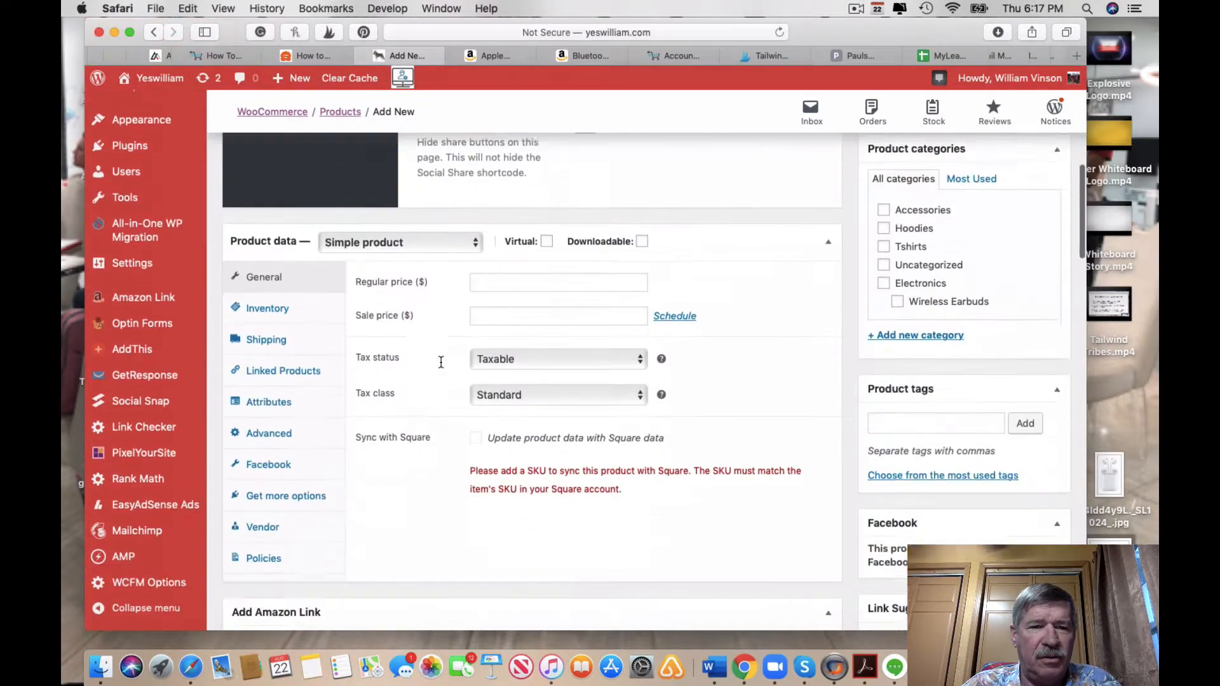
pyautogui.scroll(-7, 441, 363)
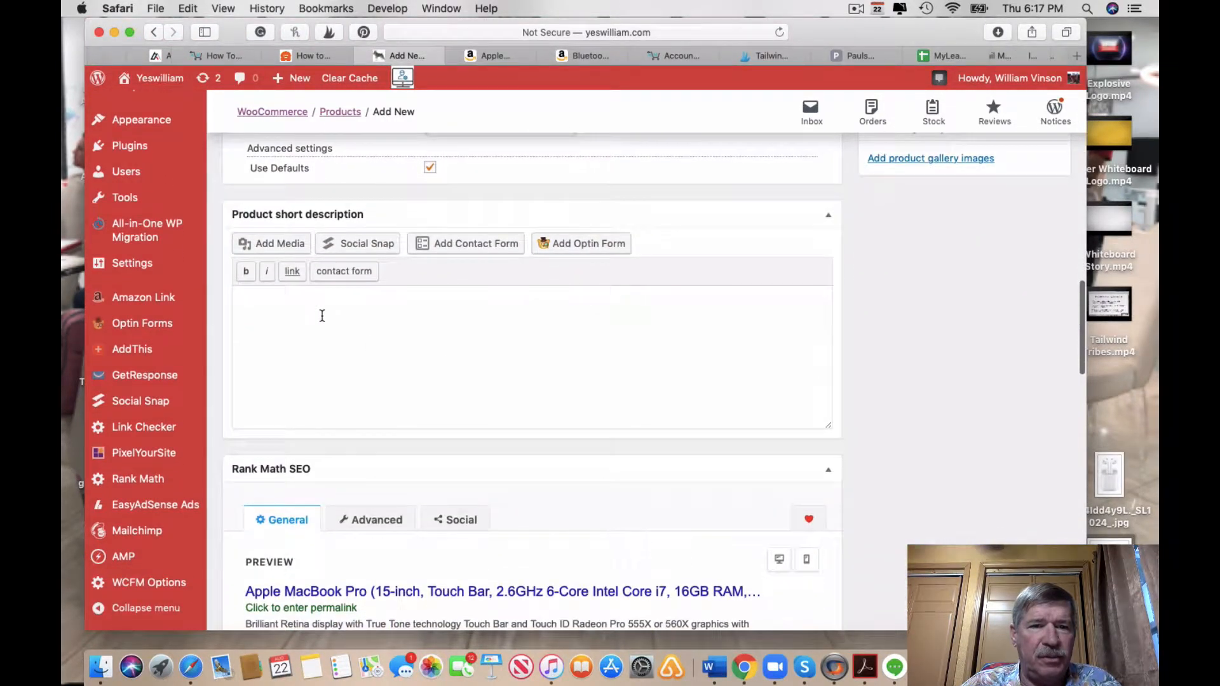
pyautogui.click(323, 316)
pyautogui.press('super+v')
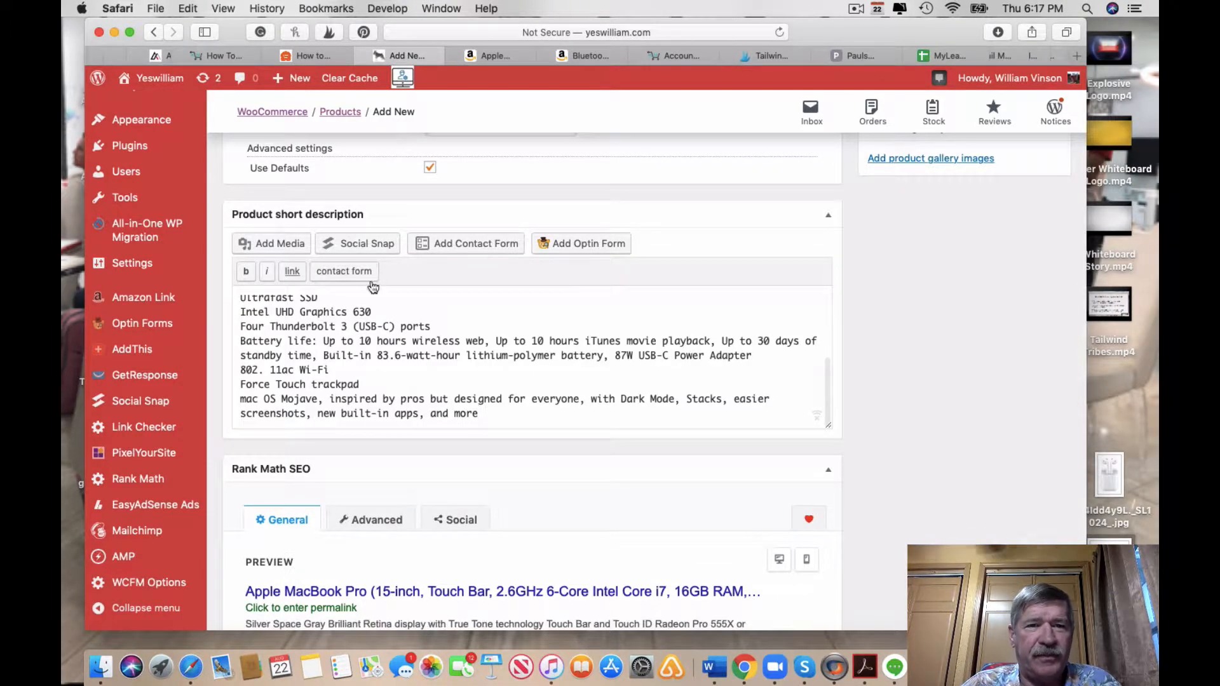
# Generate a short Amazon Associates text link for the MacBook Pro listing and copy it
pyautogui.scroll(10, 533, 257)
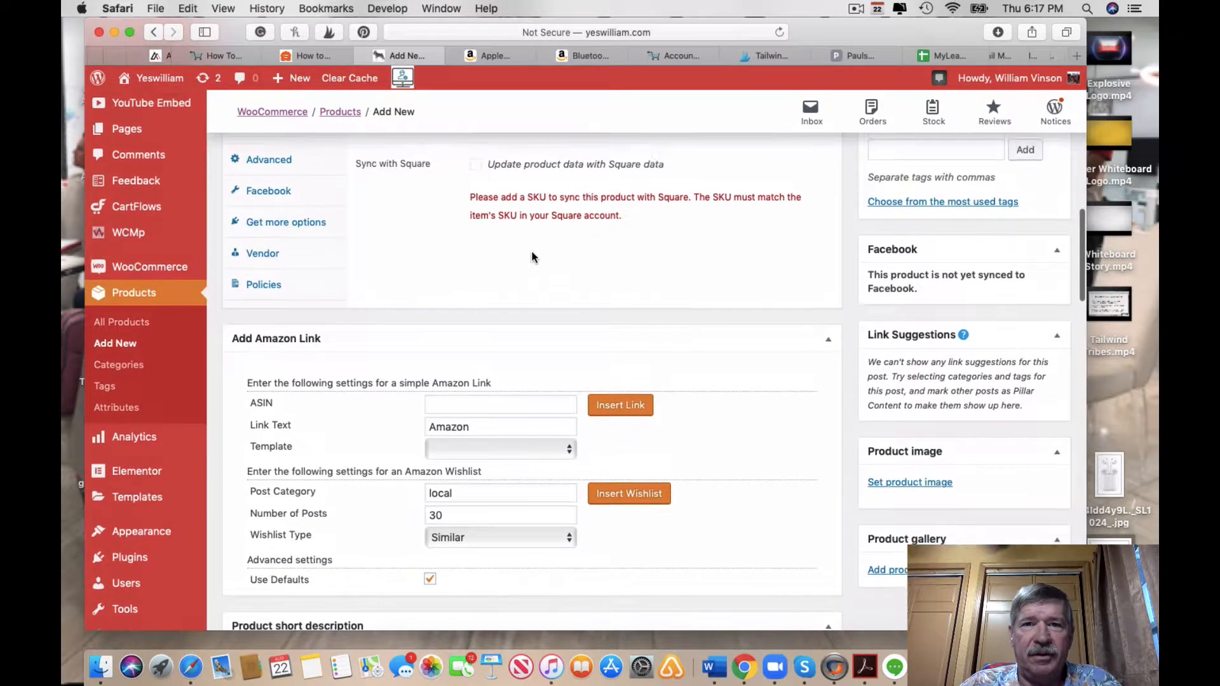
pyautogui.click(488, 56)
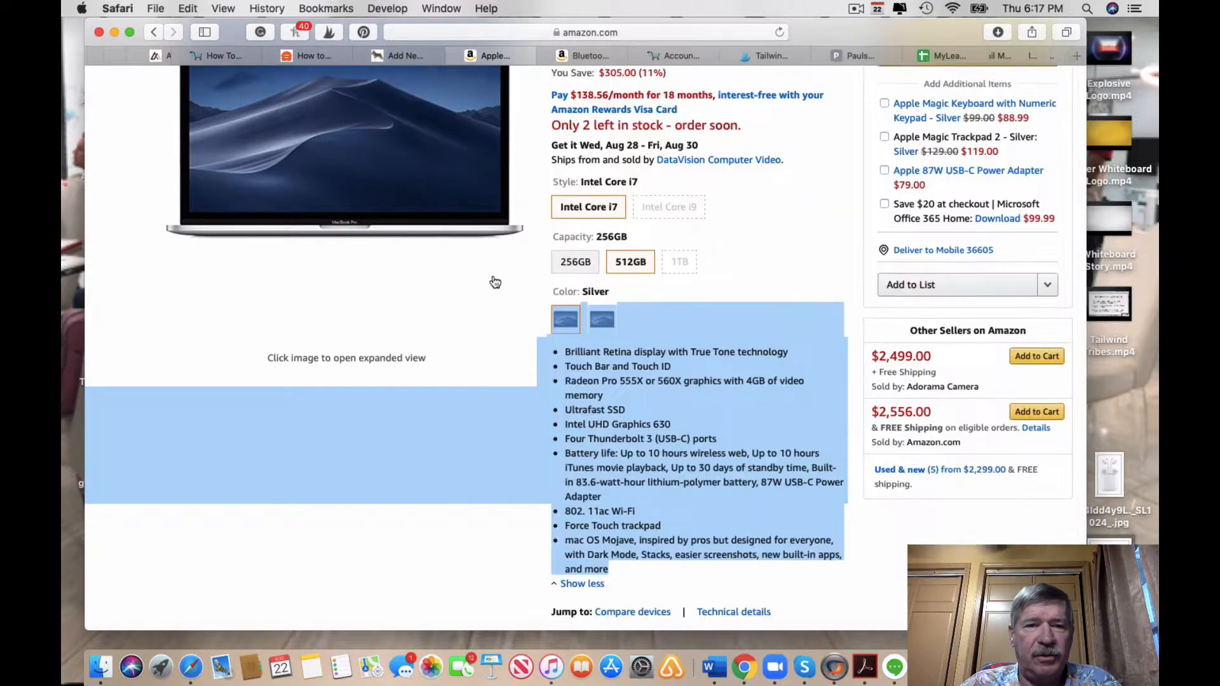
pyautogui.scroll(3, 444, 274)
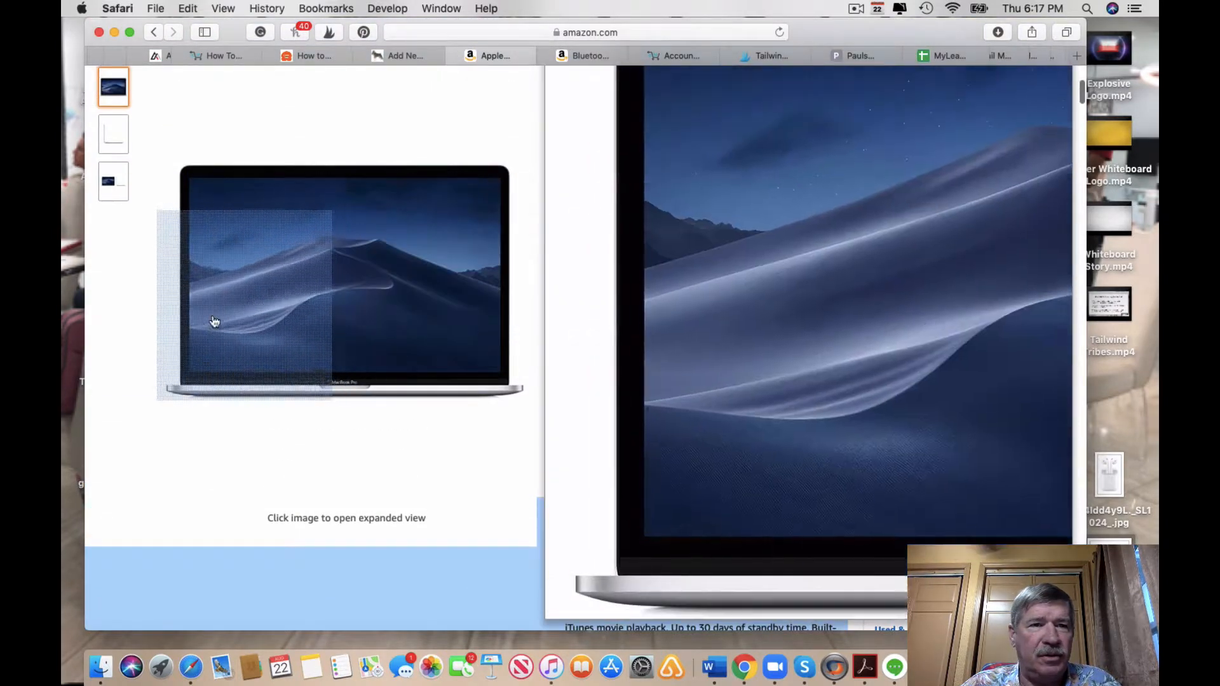
pyautogui.scroll(5, 196, 327)
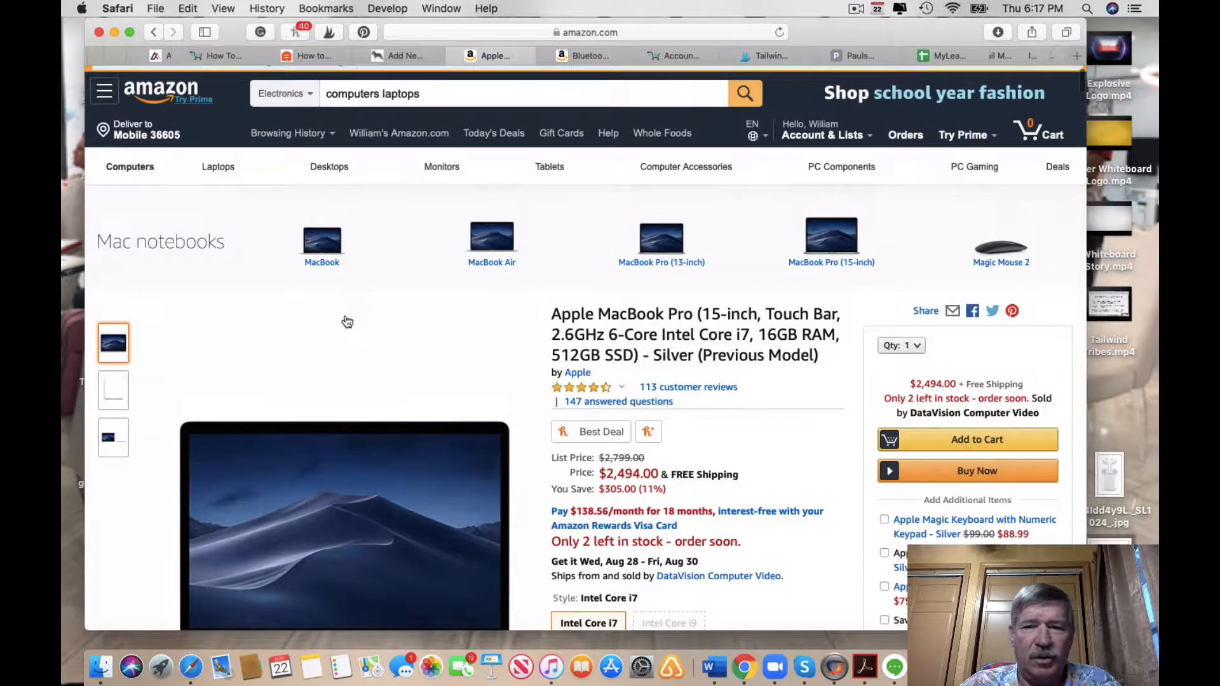
pyautogui.scroll(1, 412, 274)
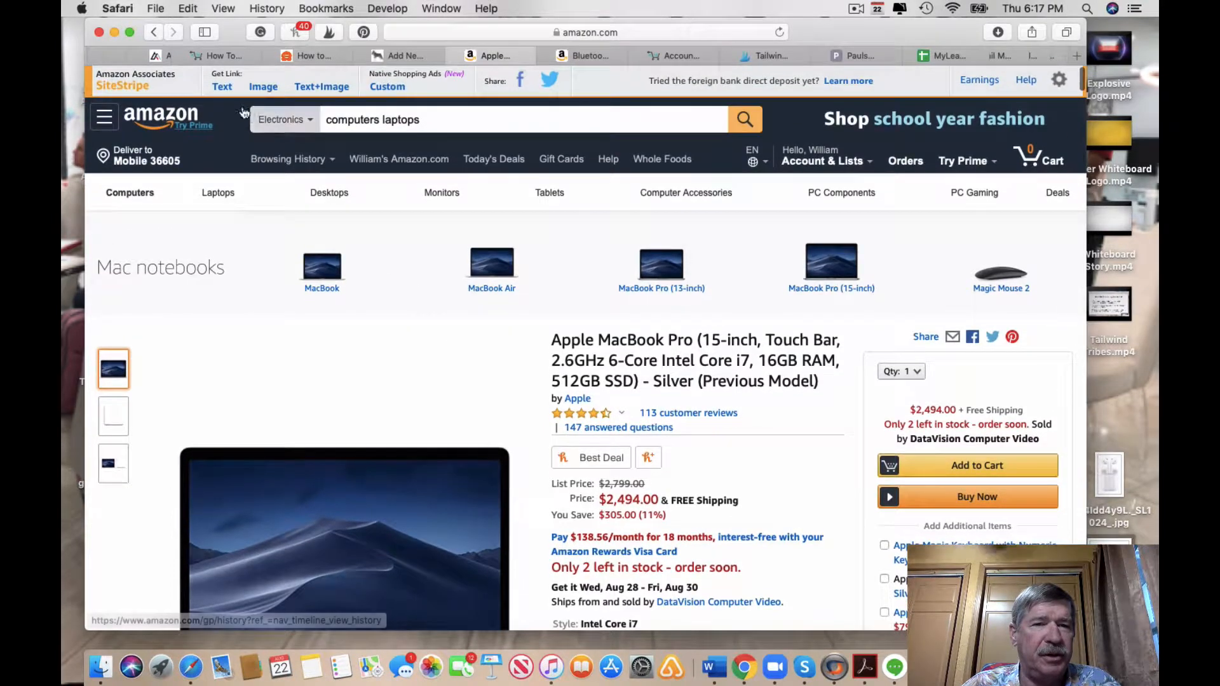
pyautogui.click(229, 93)
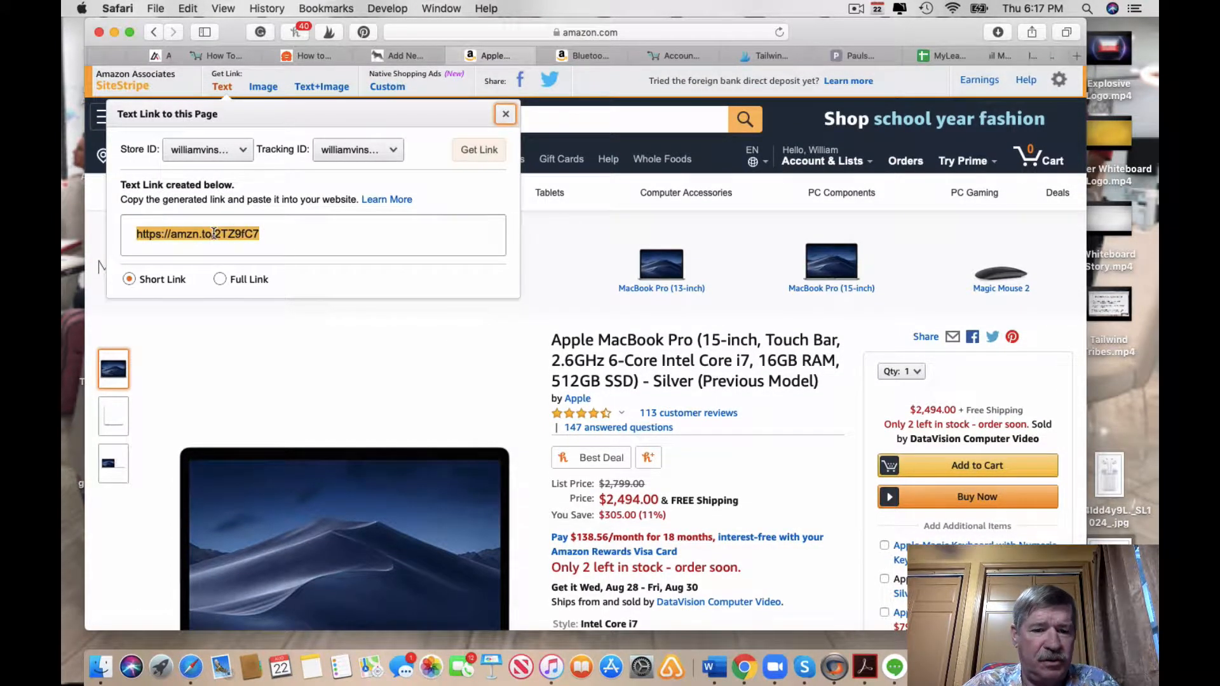
pyautogui.click(406, 55)
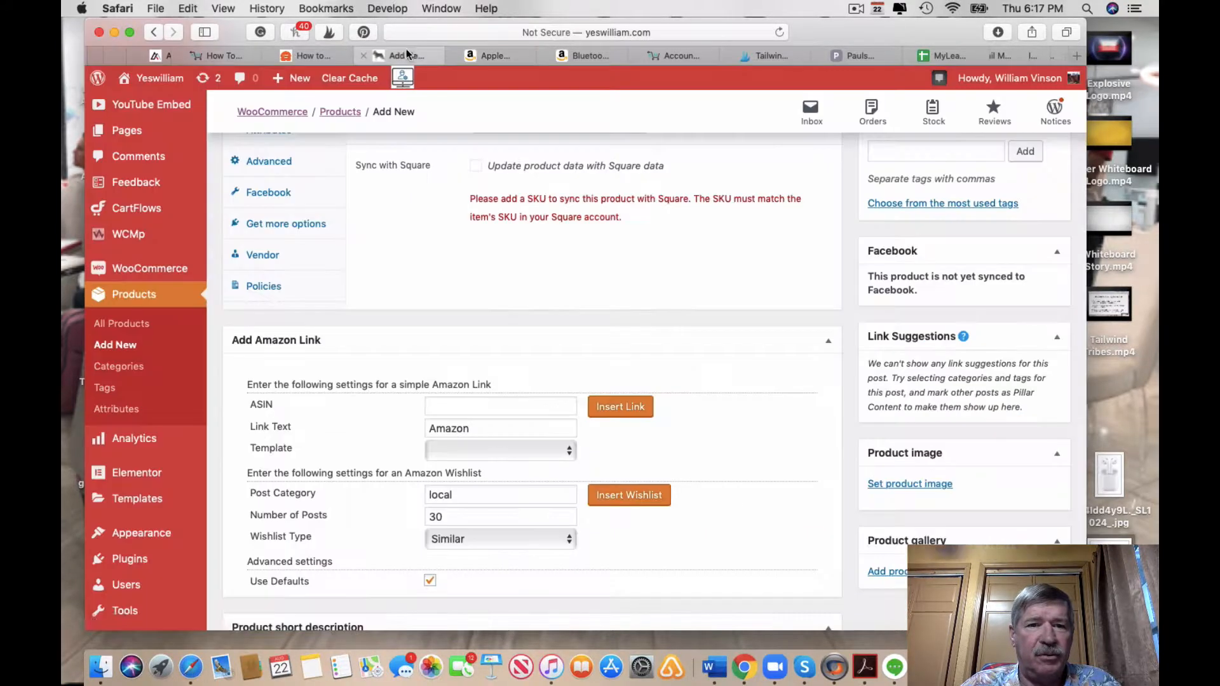
pyautogui.scroll(5, 495, 265)
pyautogui.scroll(-4, 498, 270)
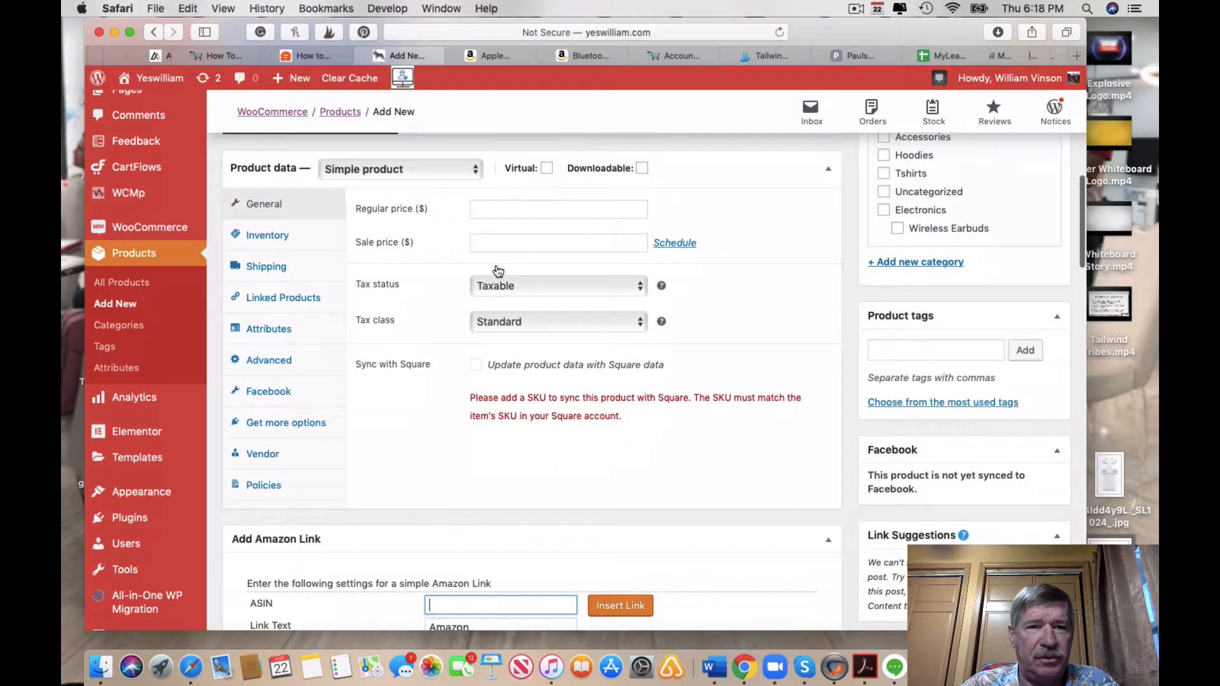
pyautogui.click(475, 218)
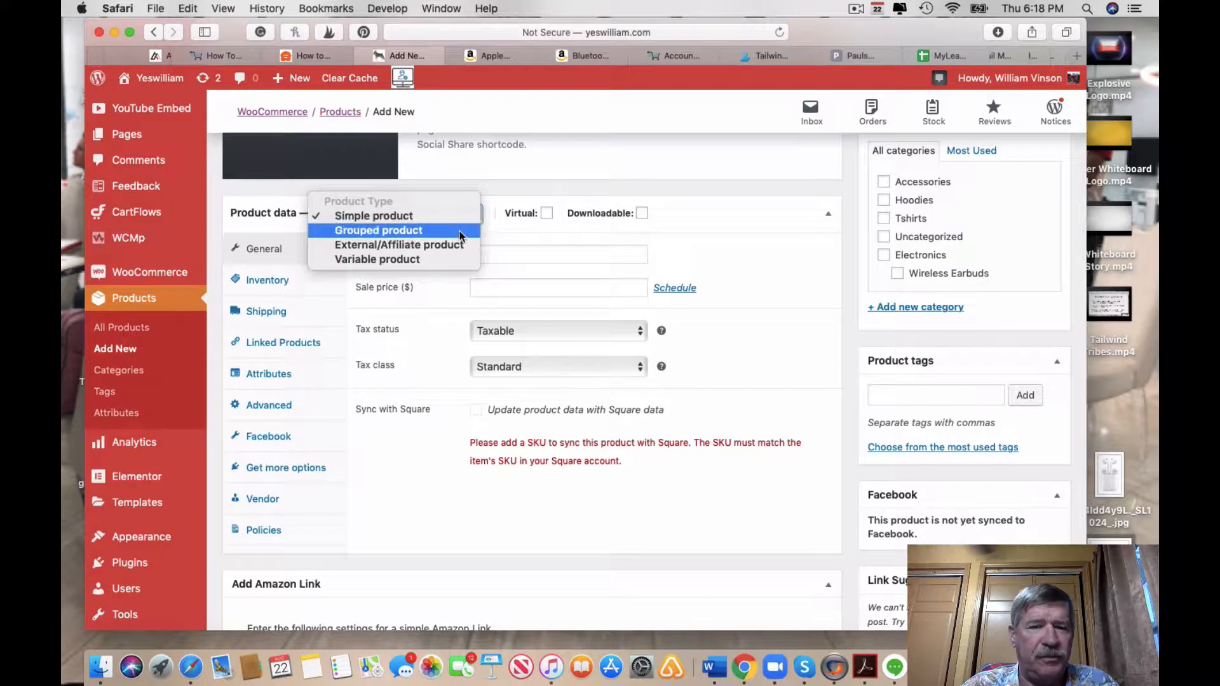
pyautogui.press('Escape')
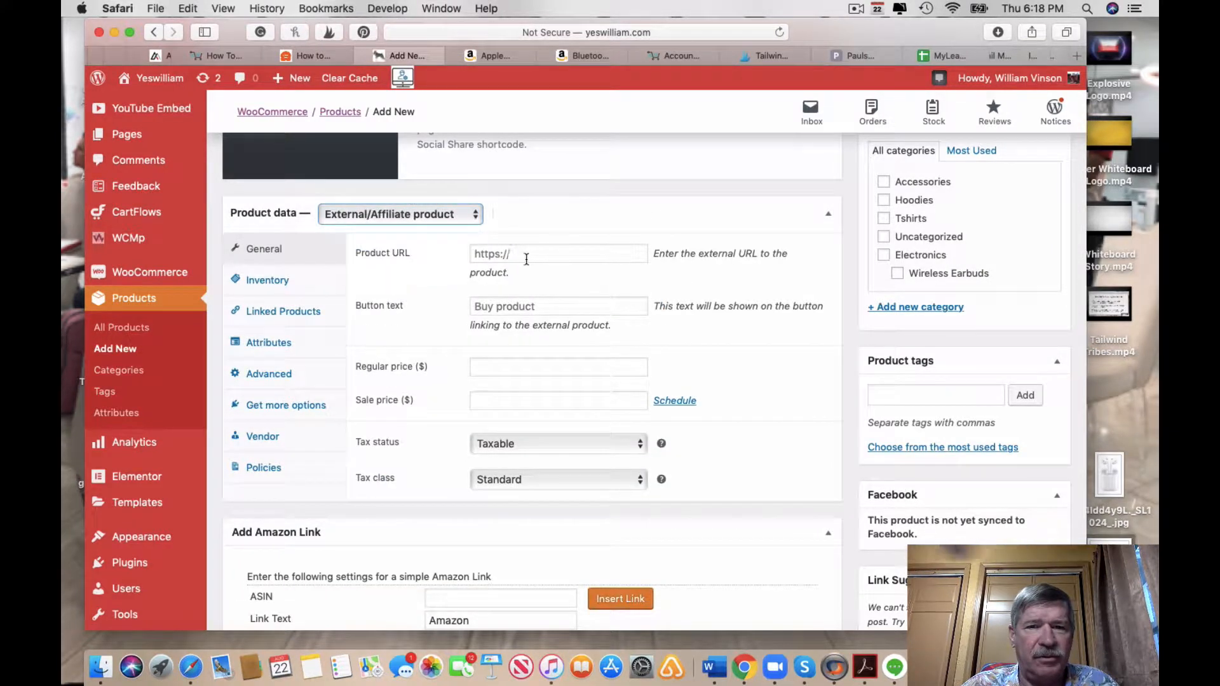
pyautogui.click(516, 255)
pyautogui.write('https://amzn.to/2TZ9fC7')
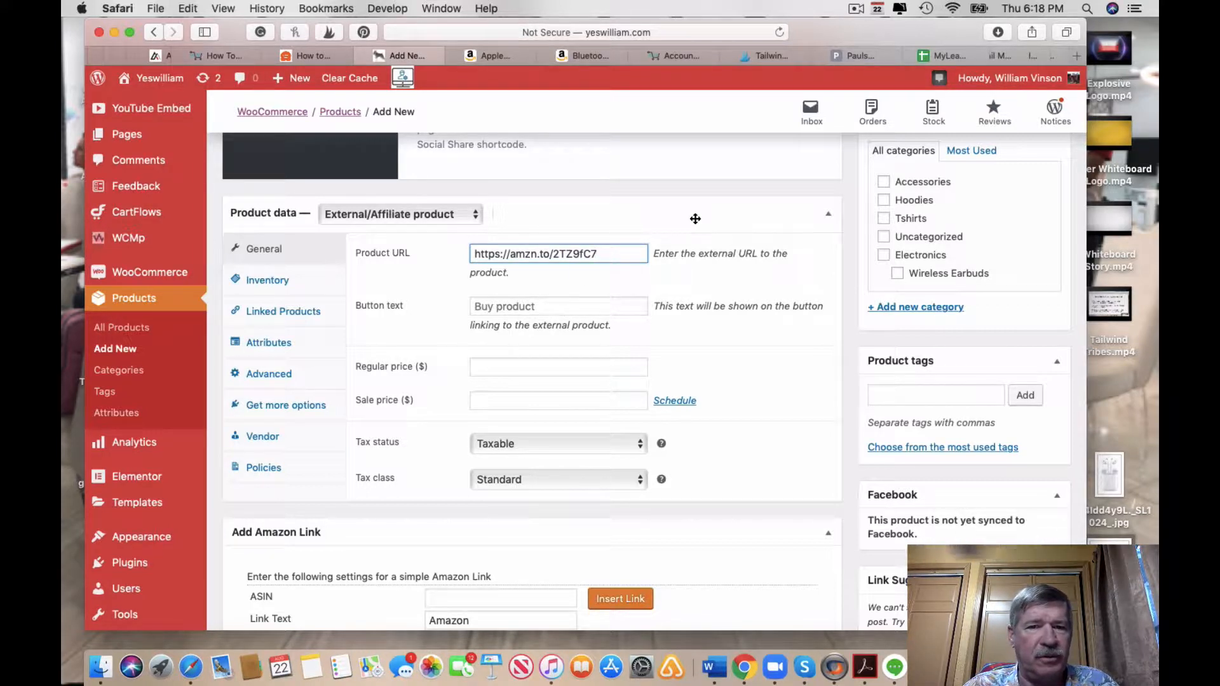
# Save the listing's front-view image and its combined front-and-side image of the MacBook Pro to the desktop
pyautogui.scroll(-5, 708, 342)
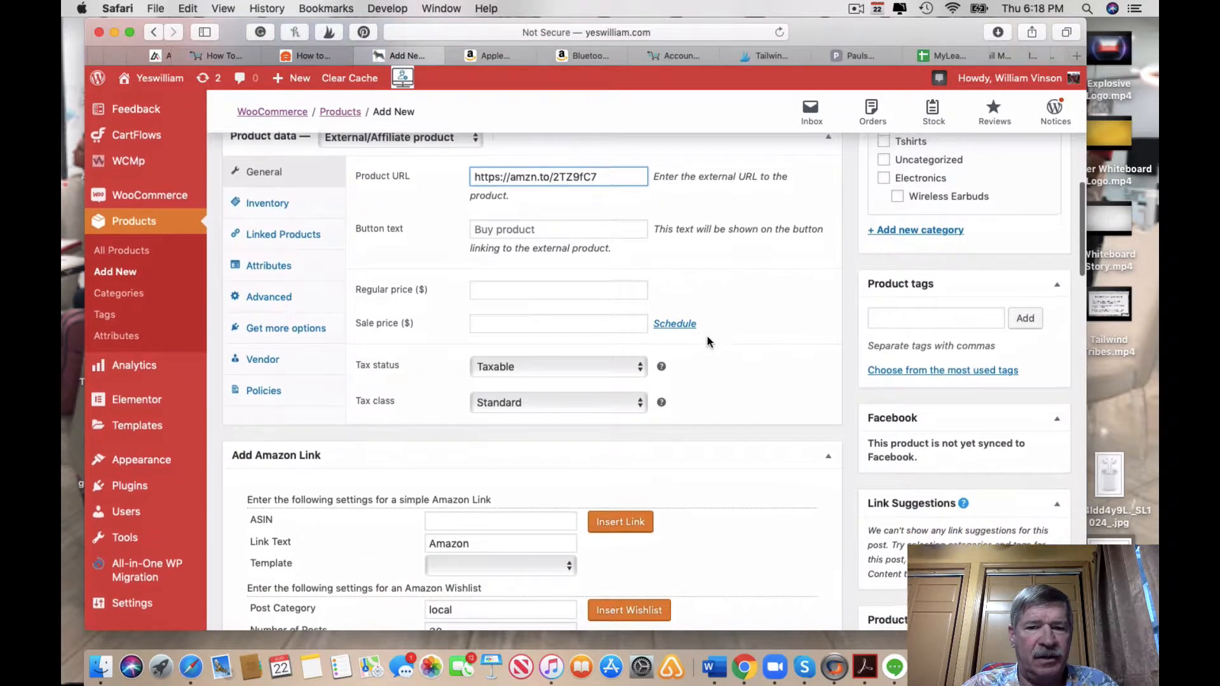
pyautogui.scroll(-7, 708, 342)
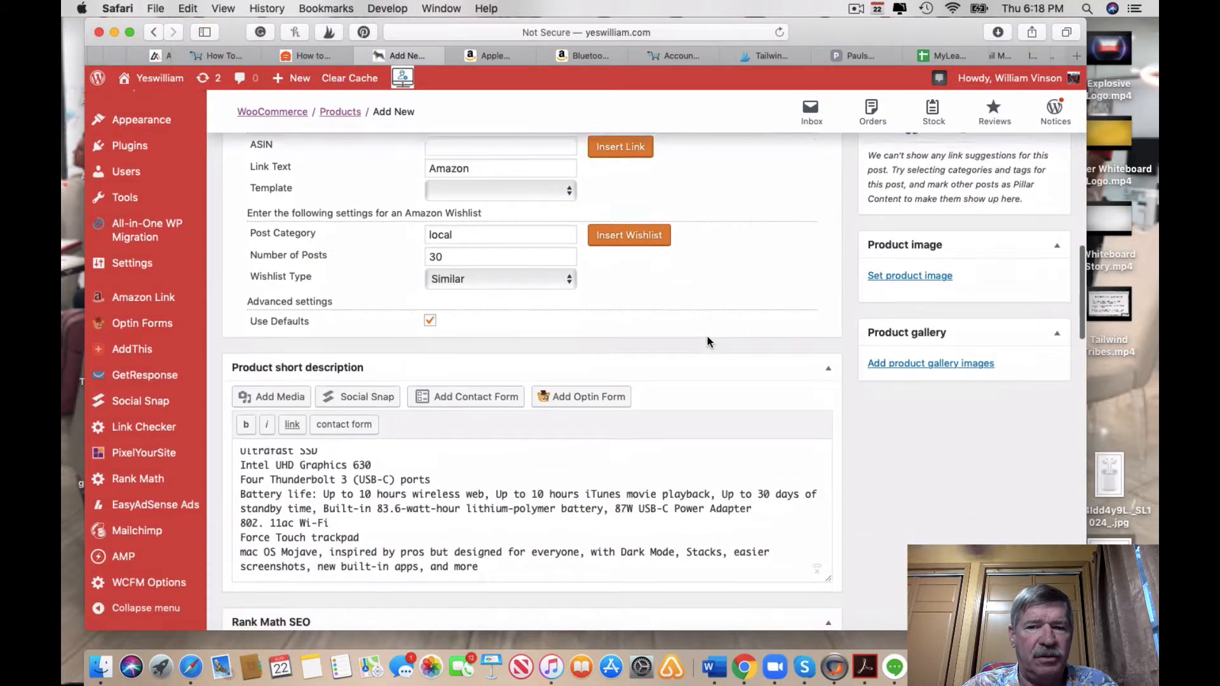
pyautogui.scroll(6, 708, 342)
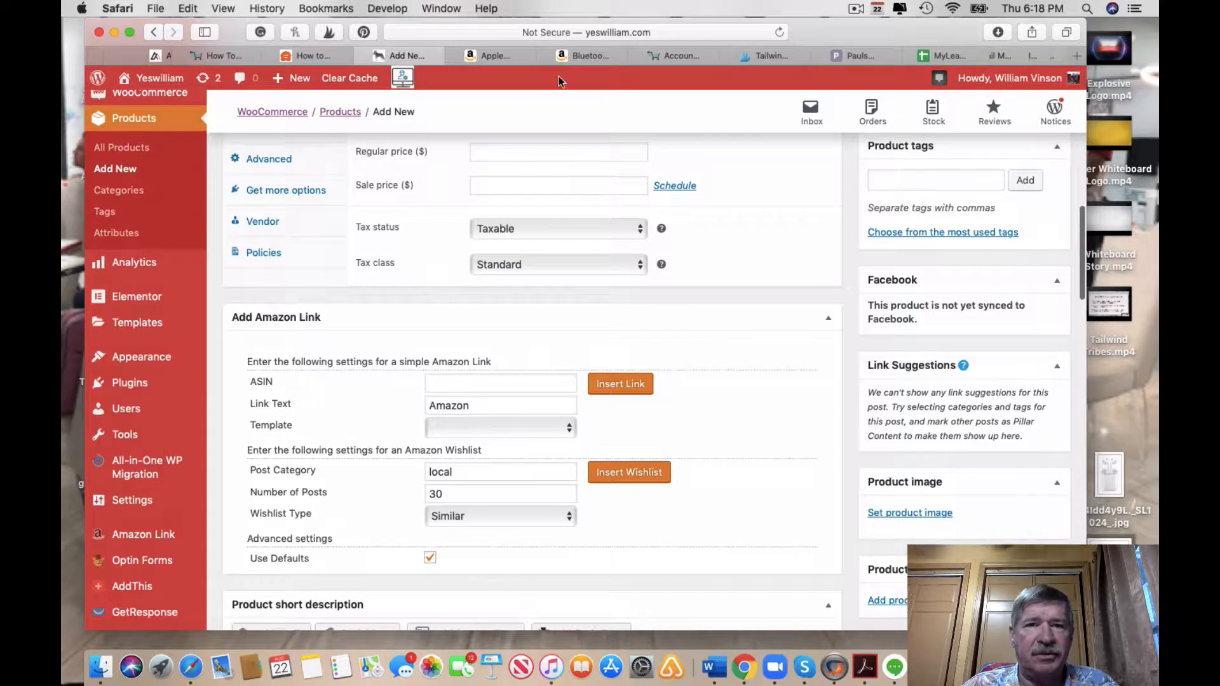
pyautogui.click(490, 58)
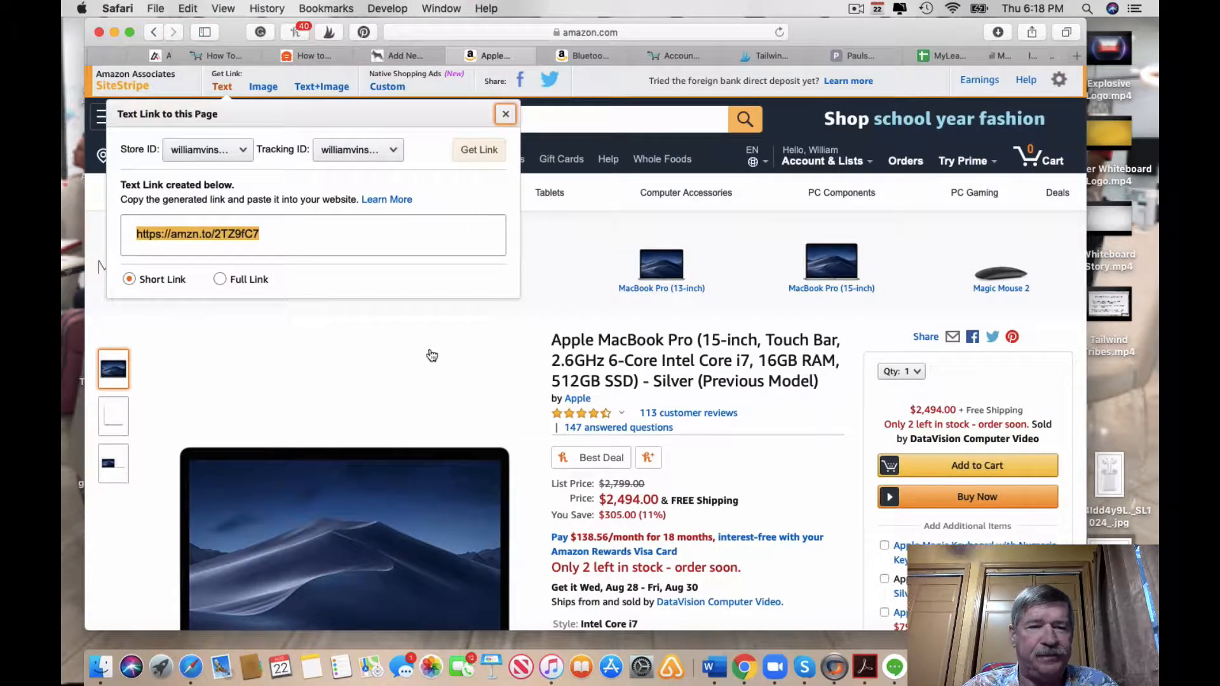
pyautogui.click(432, 355)
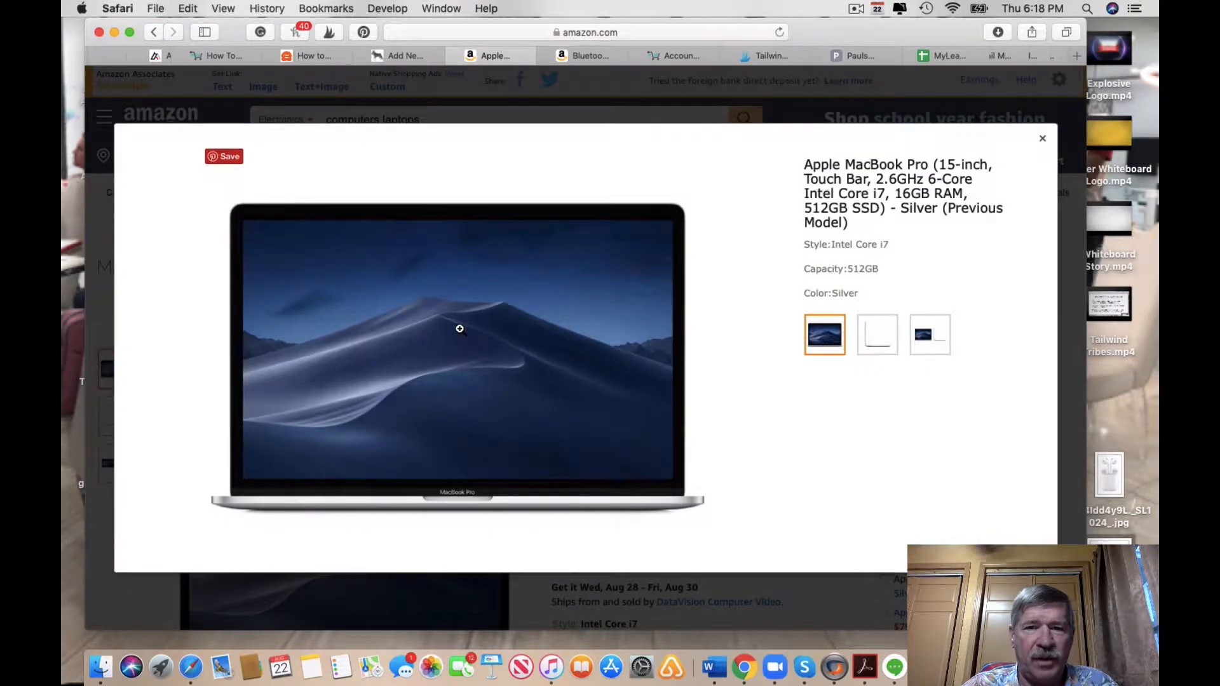
pyautogui.moveTo(460, 329); pyautogui.dragTo(1142, 386)
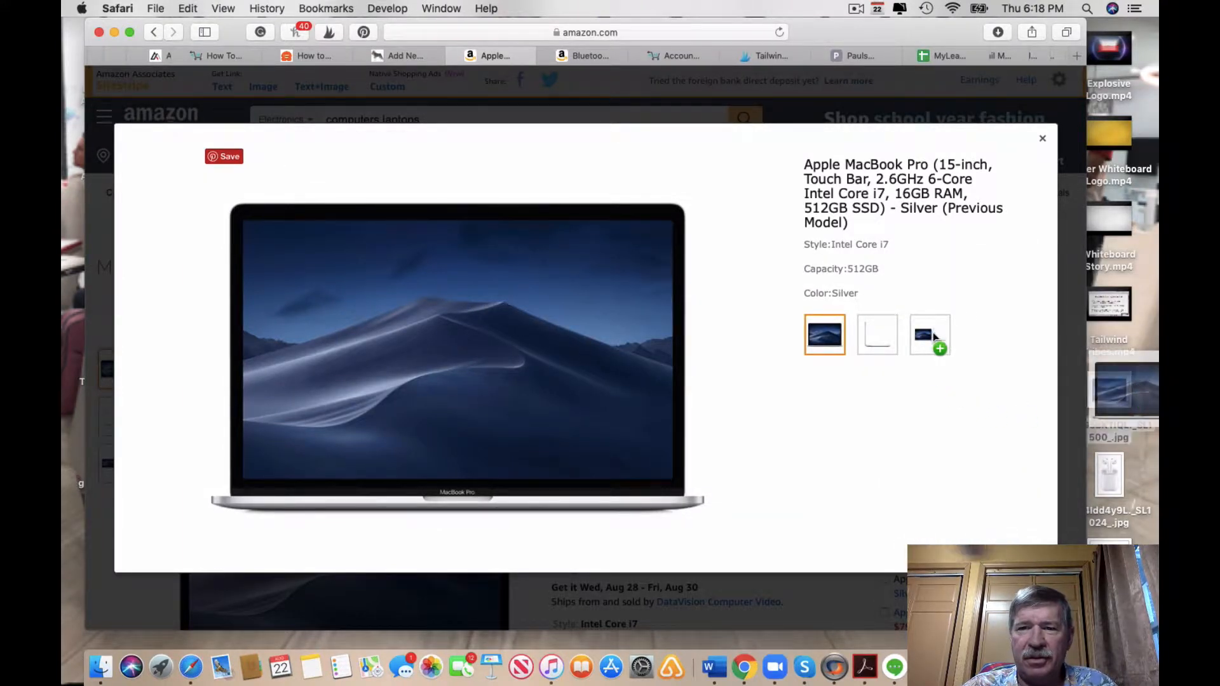
pyautogui.click(933, 337)
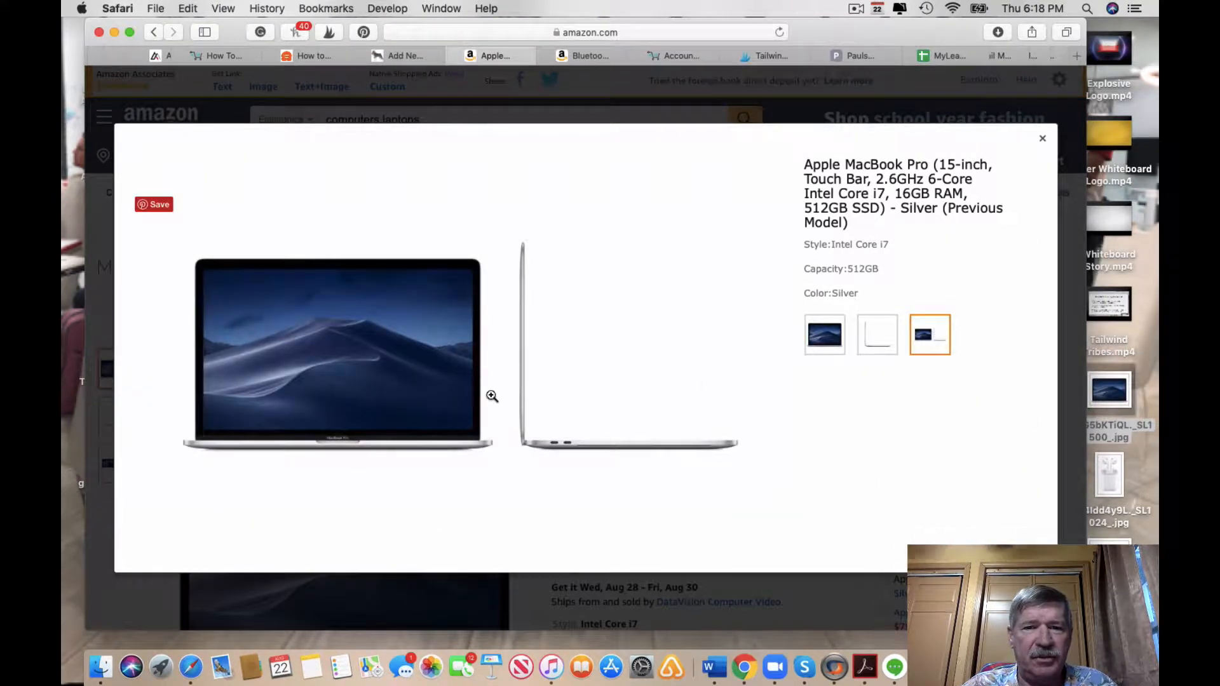
pyautogui.moveTo(494, 397); pyautogui.dragTo(953, 560)
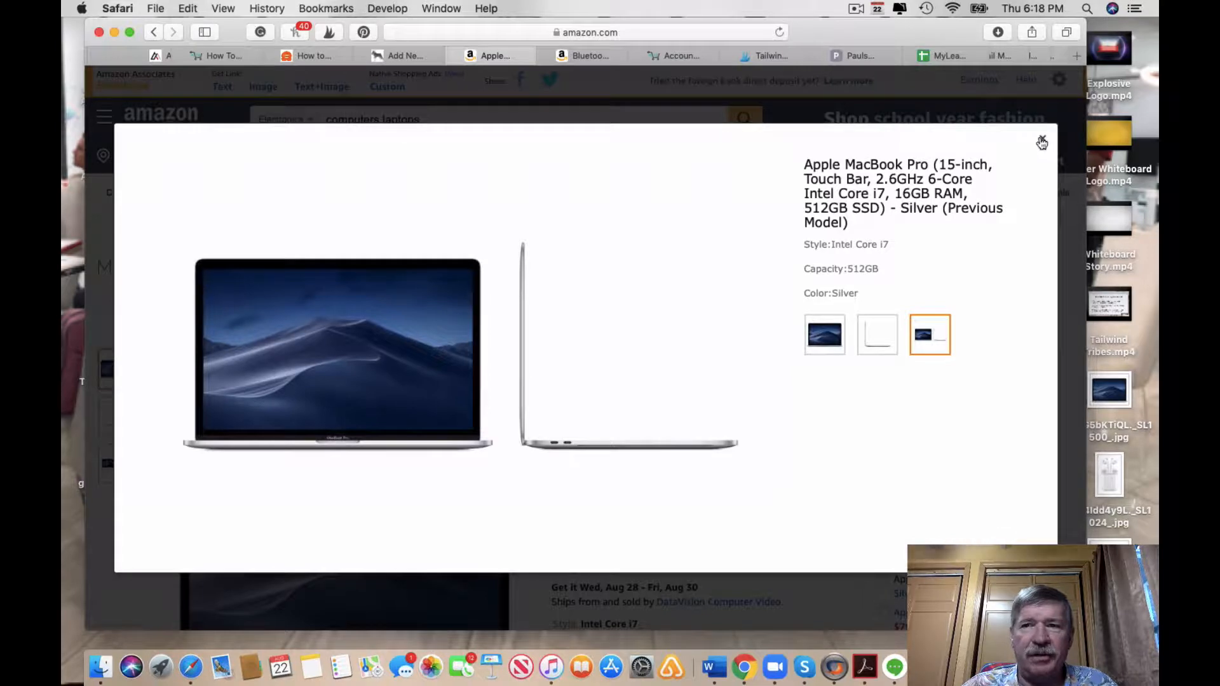
# Upload the combined front-and-side MacBook Pro image from the desktop and add it to the new product's gallery
pyautogui.click(399, 56)
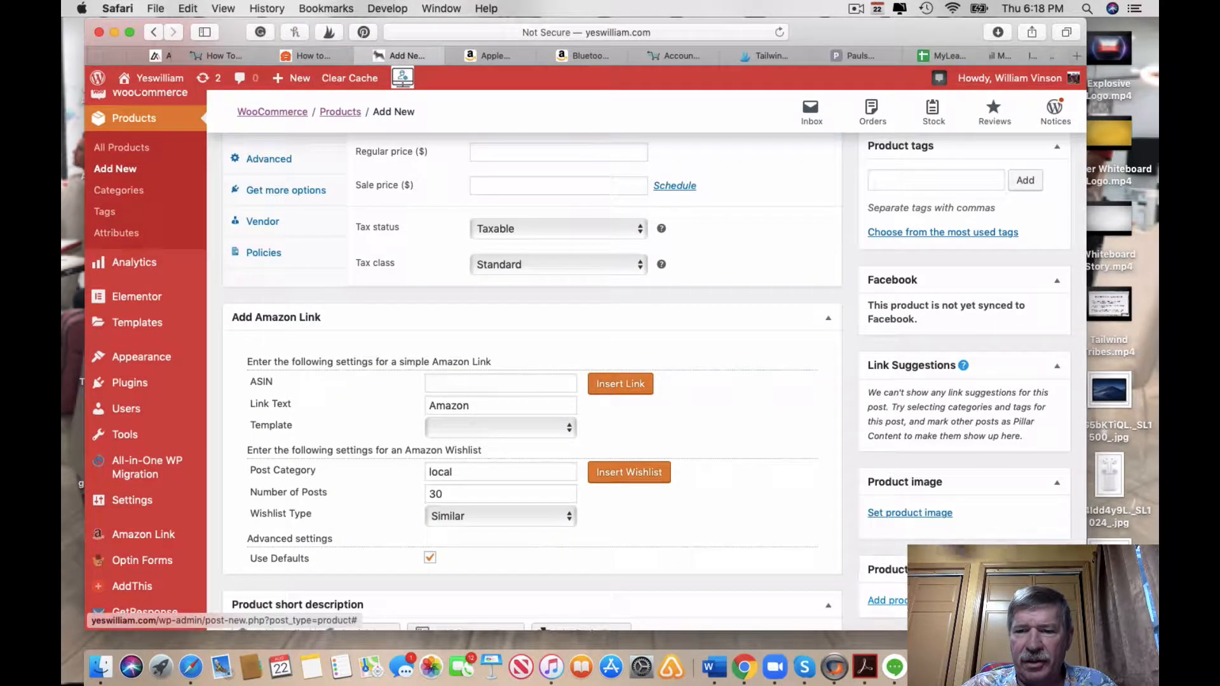
pyautogui.click(890, 600)
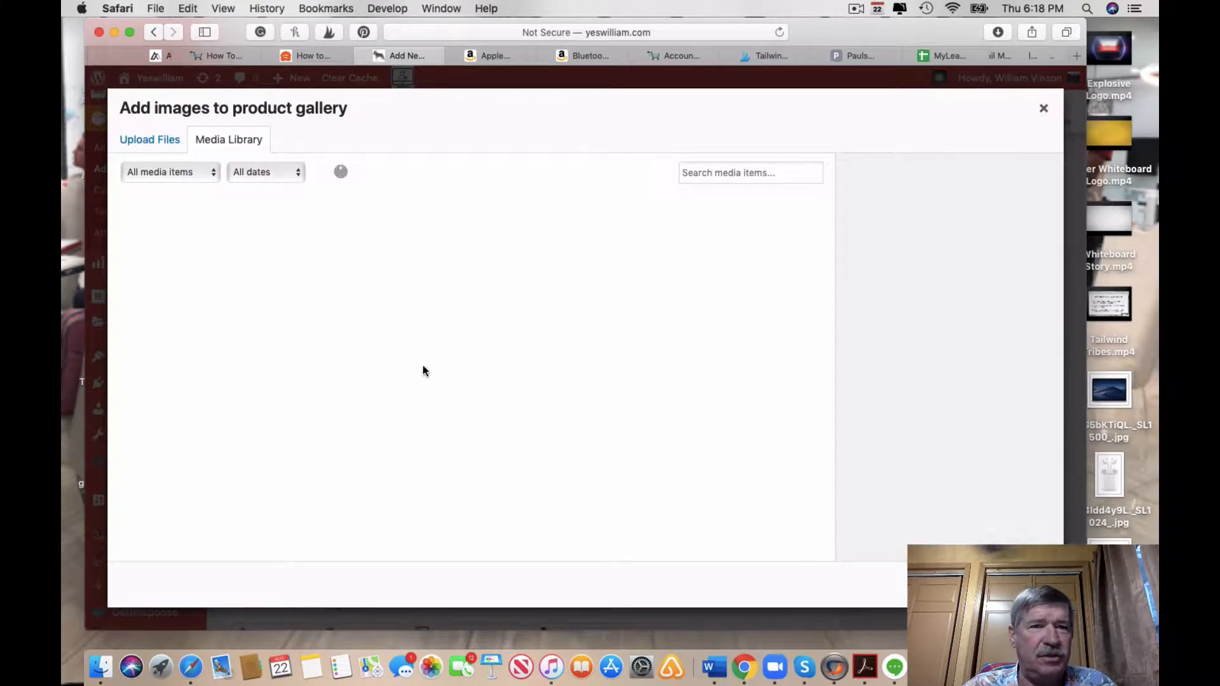
pyautogui.click(155, 140)
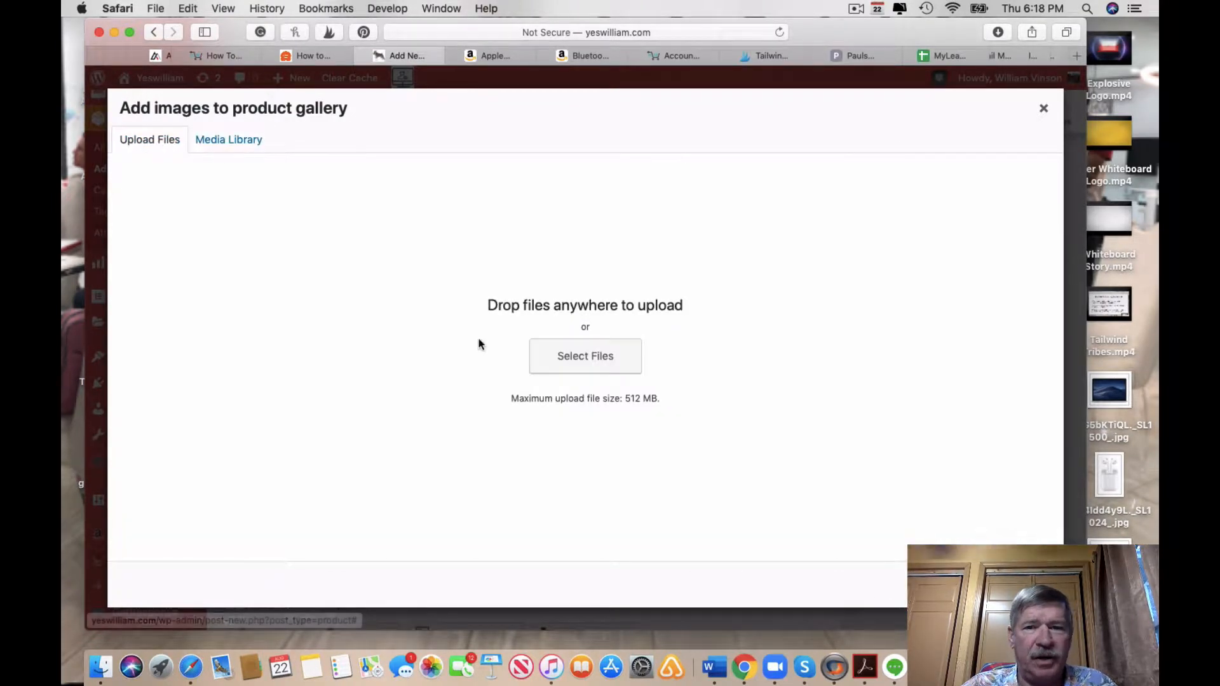
pyautogui.moveTo(1109, 475); pyautogui.dragTo(586, 381)
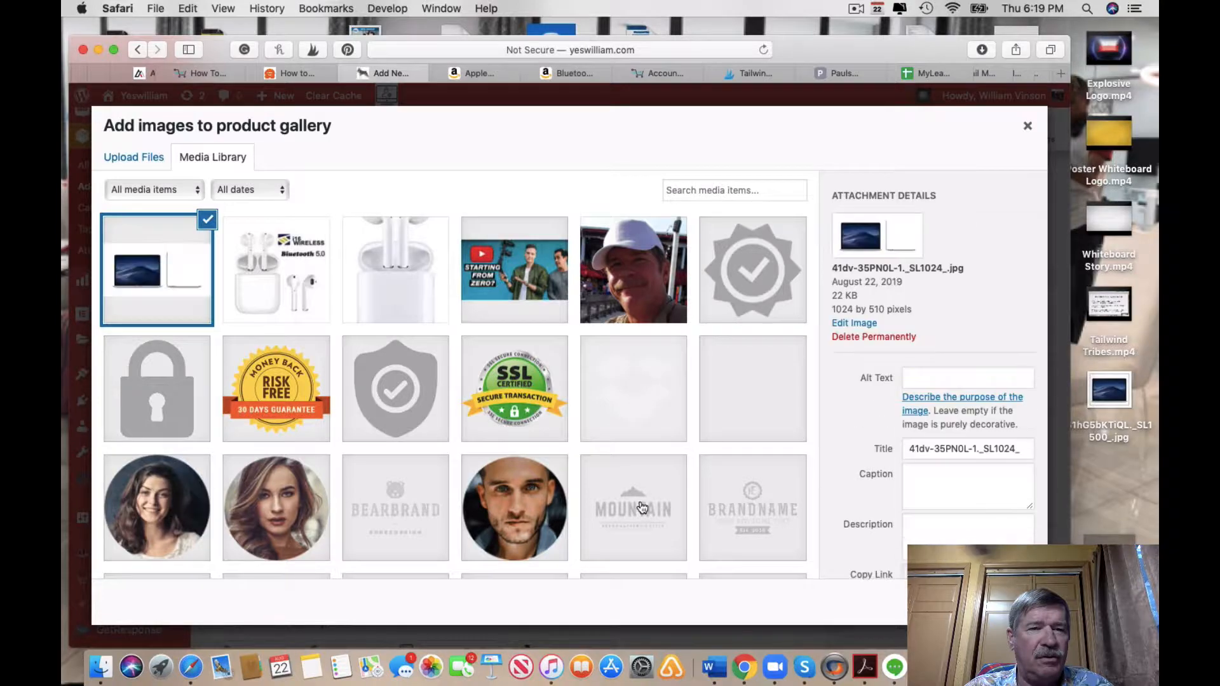
pyautogui.click(1000, 602)
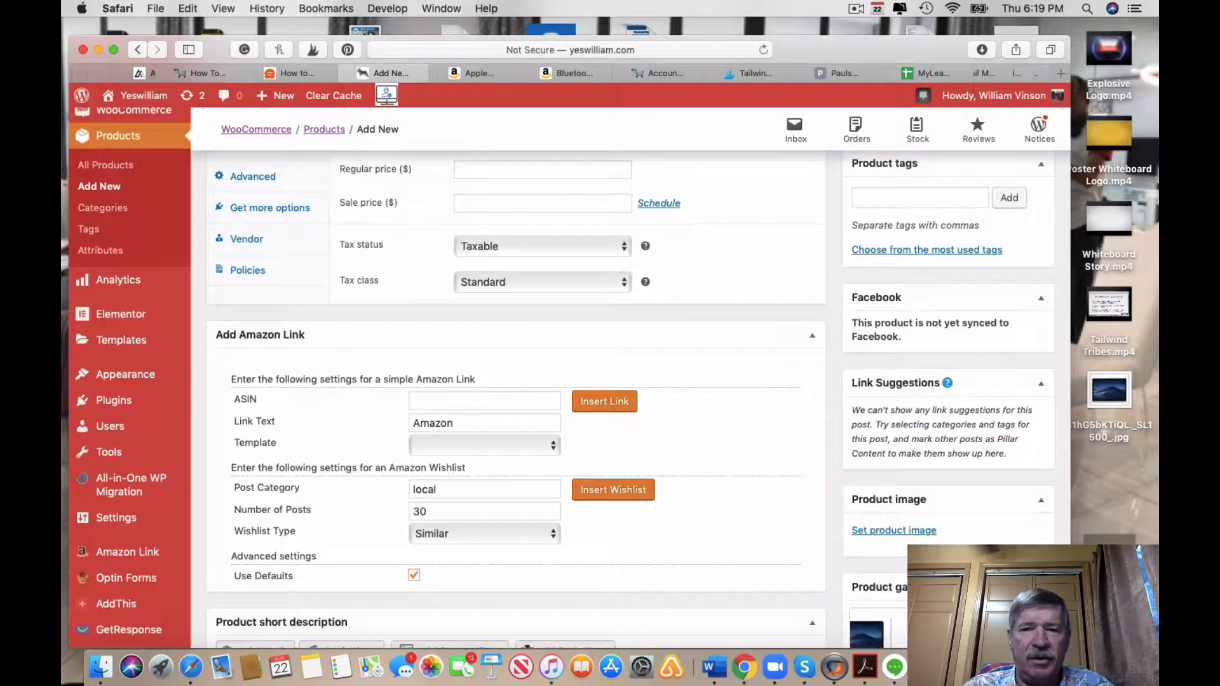
# Save another copy of the listing's front-view MacBook Pro image to the desktop
pyautogui.scroll(-5, 881, 406)
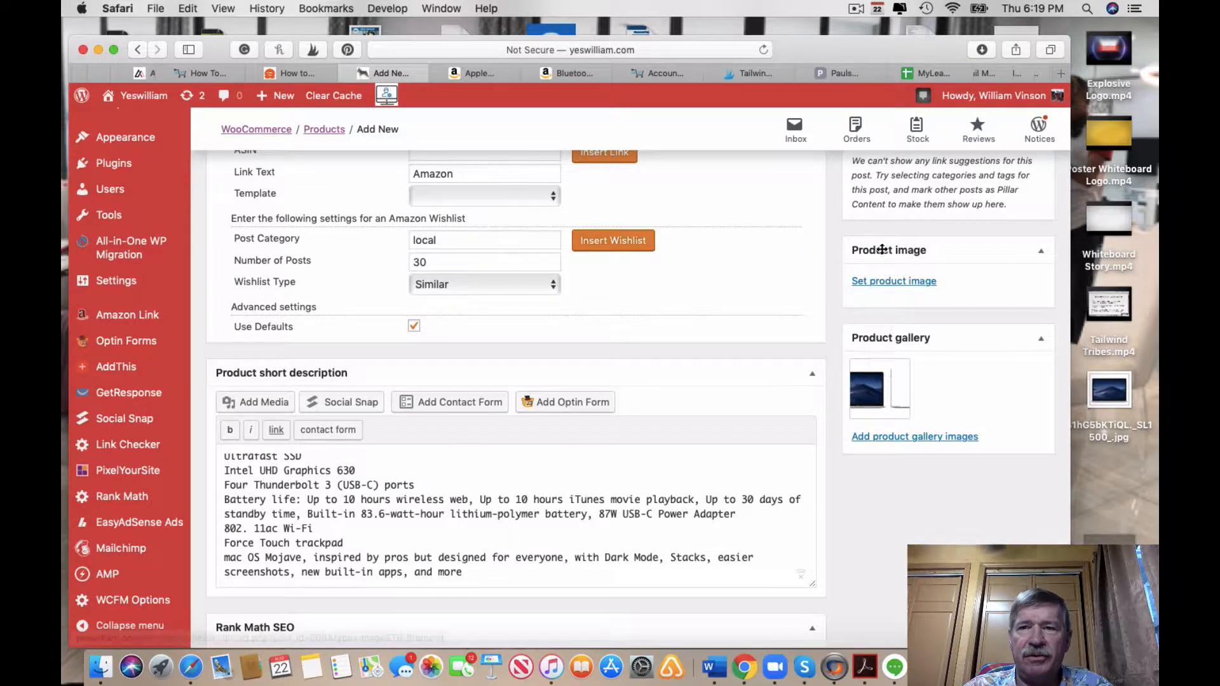
pyautogui.scroll(5, 864, 195)
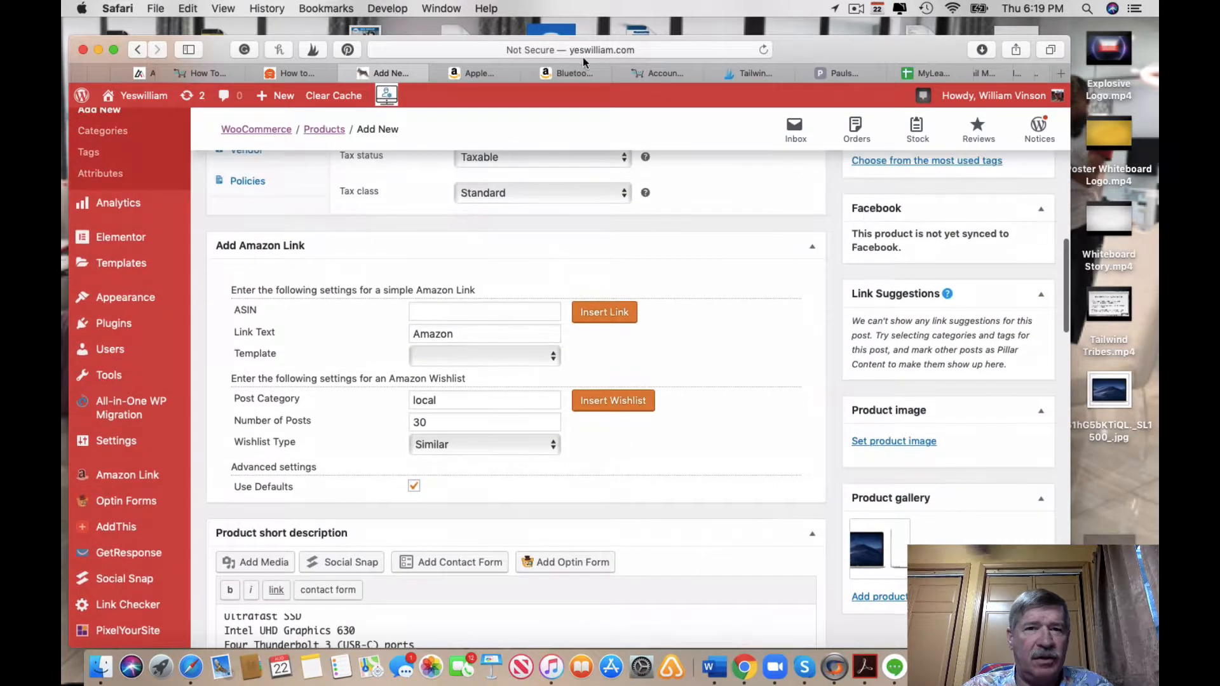
pyautogui.click(481, 73)
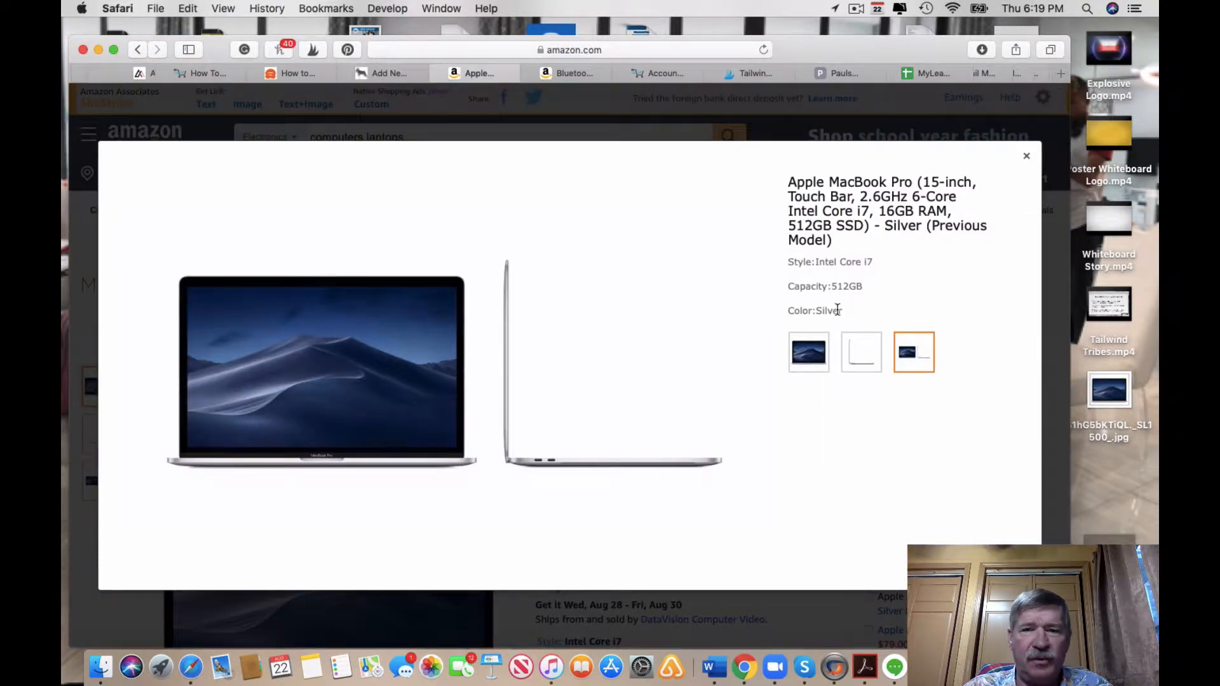
pyautogui.click(807, 362)
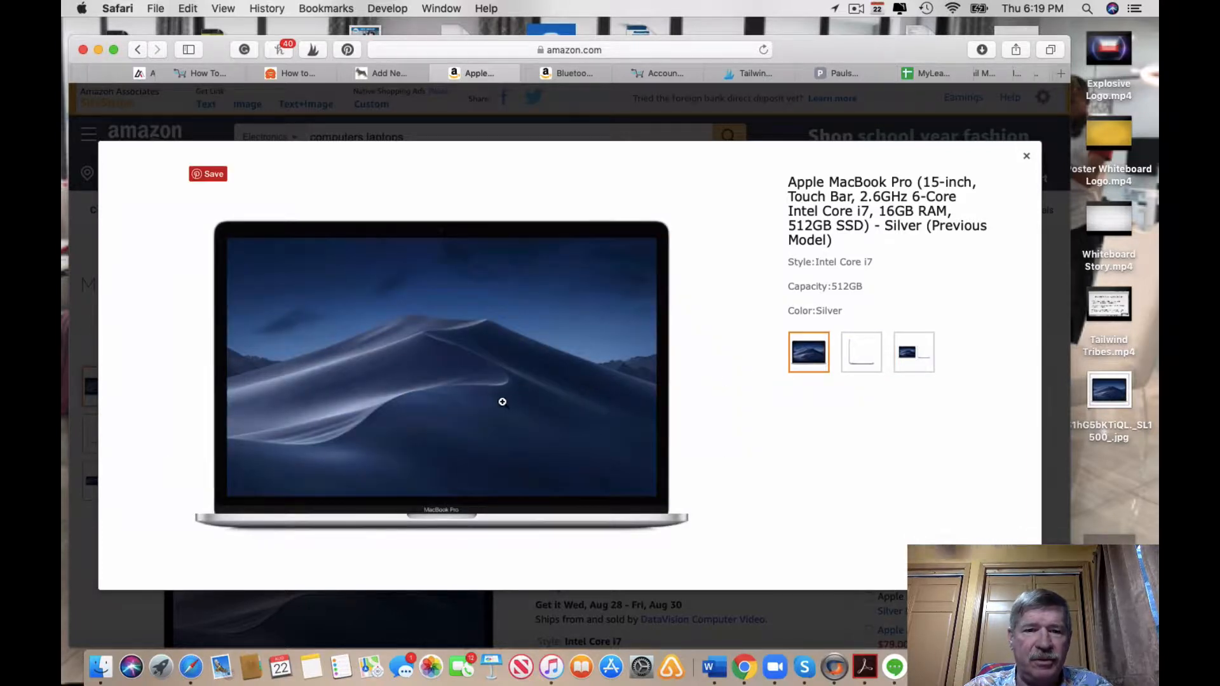
pyautogui.moveTo(500, 401); pyautogui.dragTo(1131, 499)
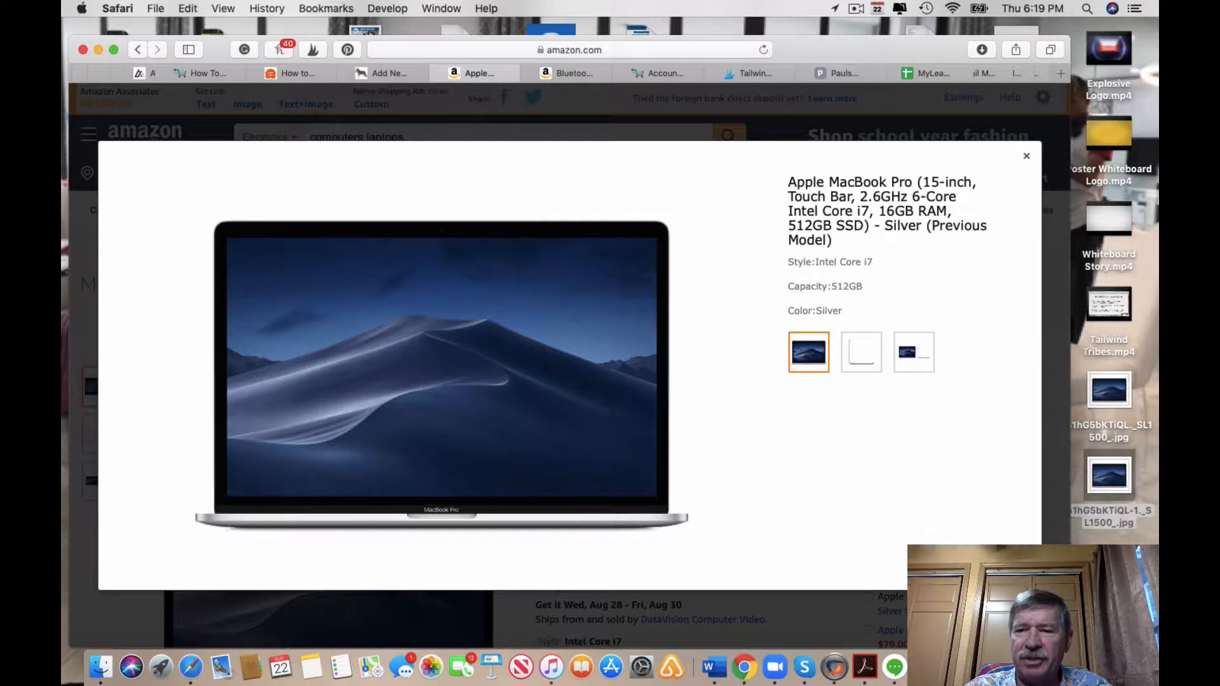
# Upload 61hG5bKTiQL-1._SL1500_.jpg, the front-view MacBook Pro image, from the desktop and add it to the product gallery
pyautogui.click(385, 73)
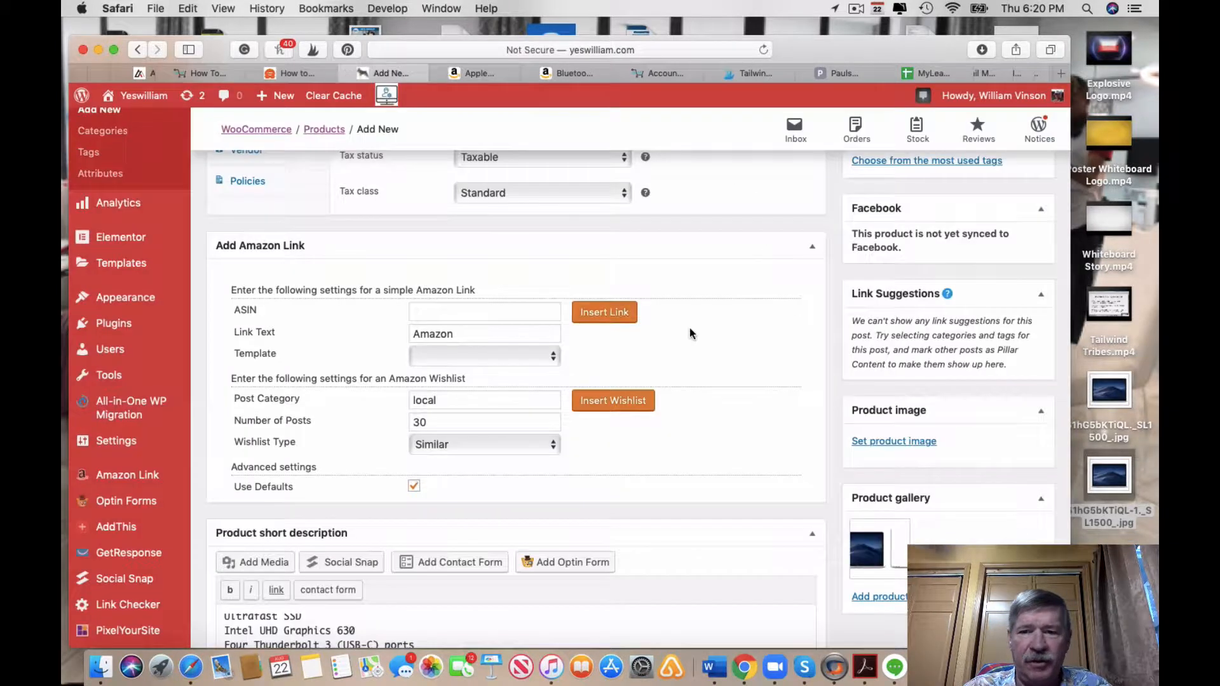
pyautogui.click(868, 601)
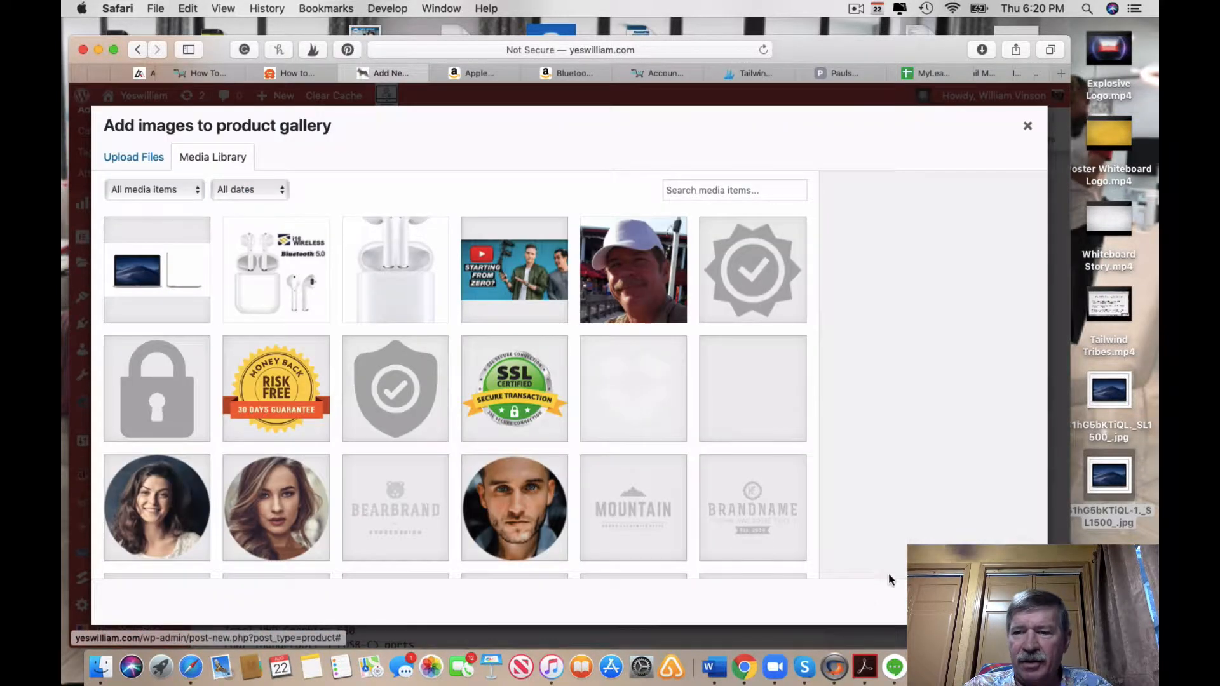
pyautogui.moveTo(1095, 491); pyautogui.dragTo(621, 459)
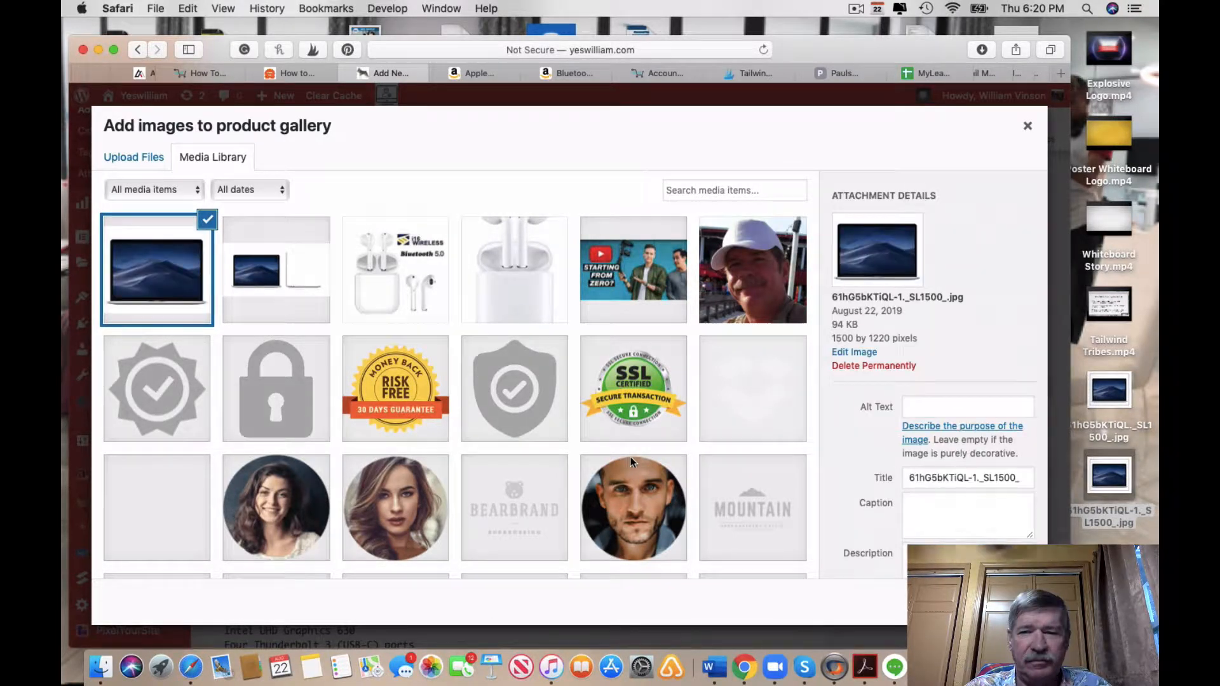
pyautogui.click(995, 602)
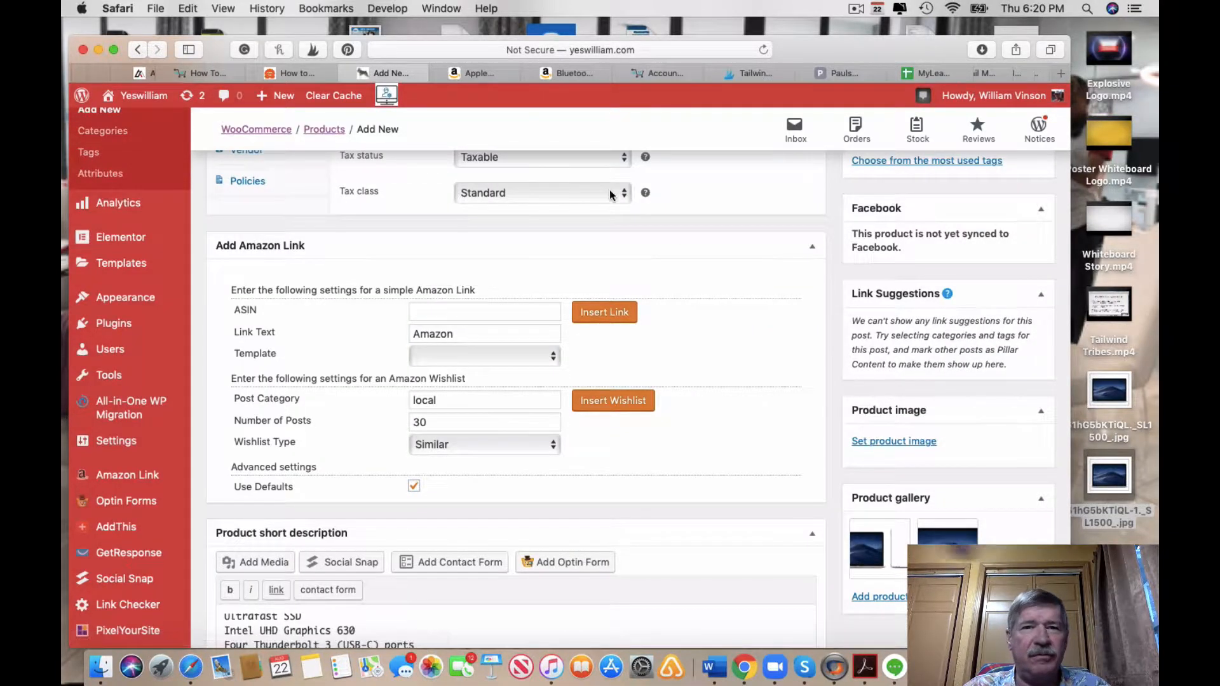
# Display the Amazon listing's side-view MacBook Pro image and move the three previously saved MacBook image files from the desktop to the Trash
pyautogui.click(484, 73)
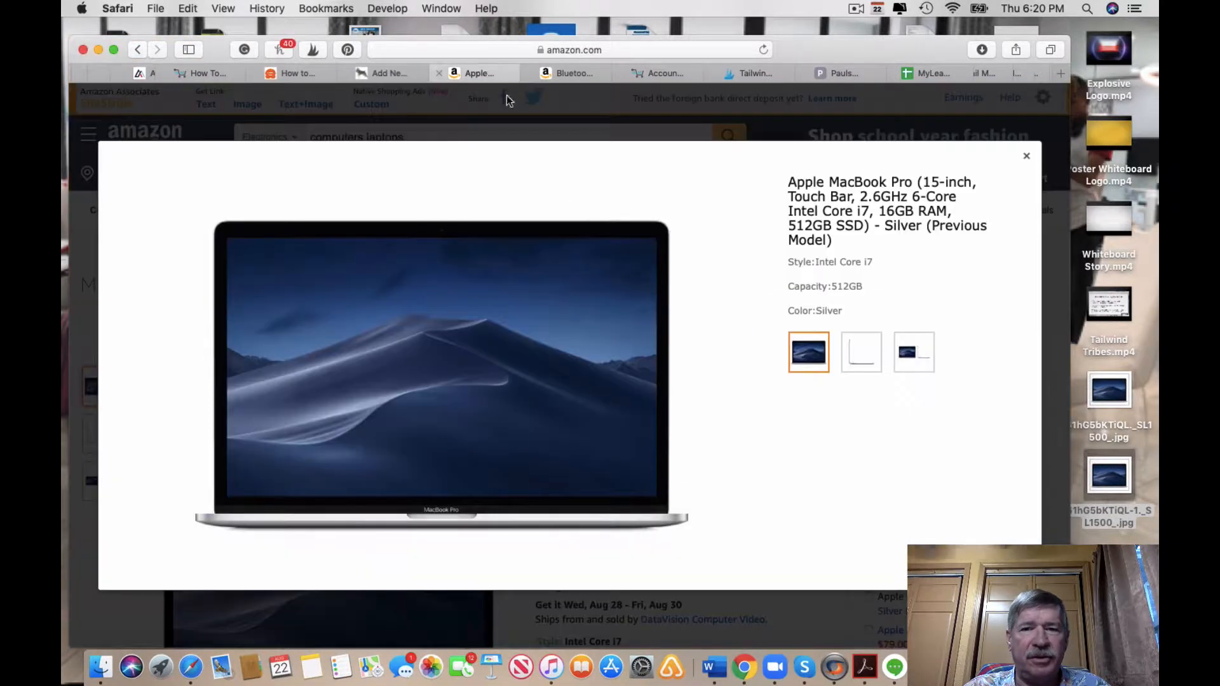
pyautogui.click(863, 361)
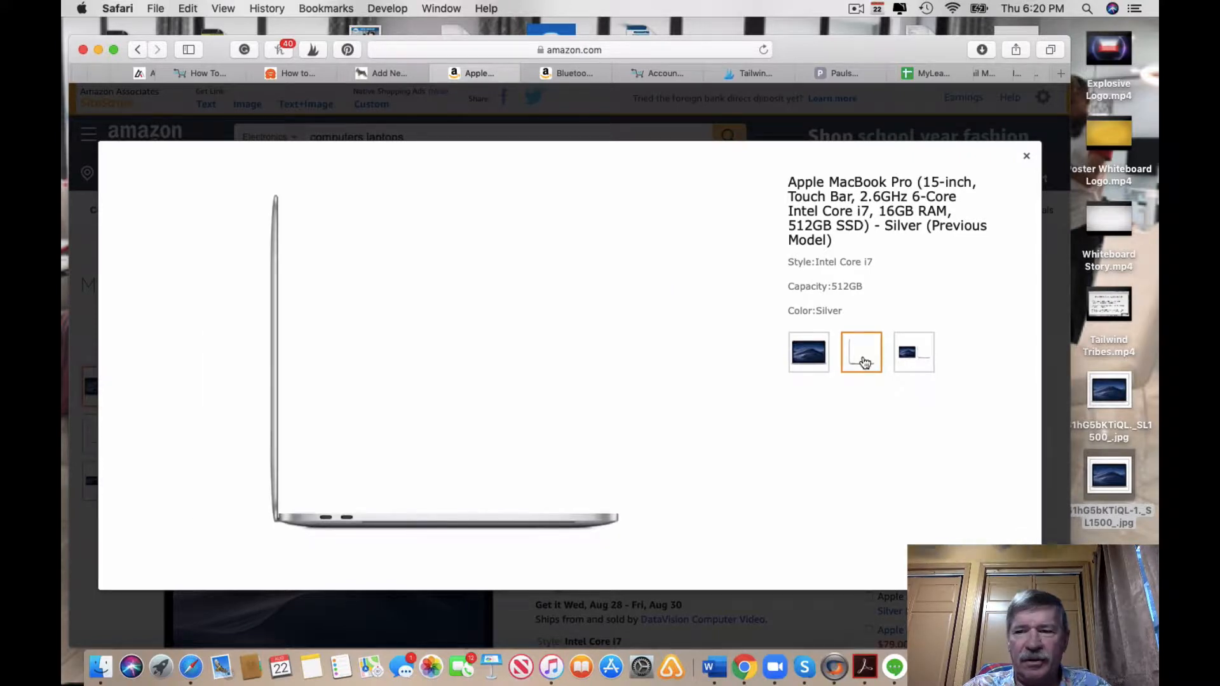
pyautogui.rightClick(1109, 563)
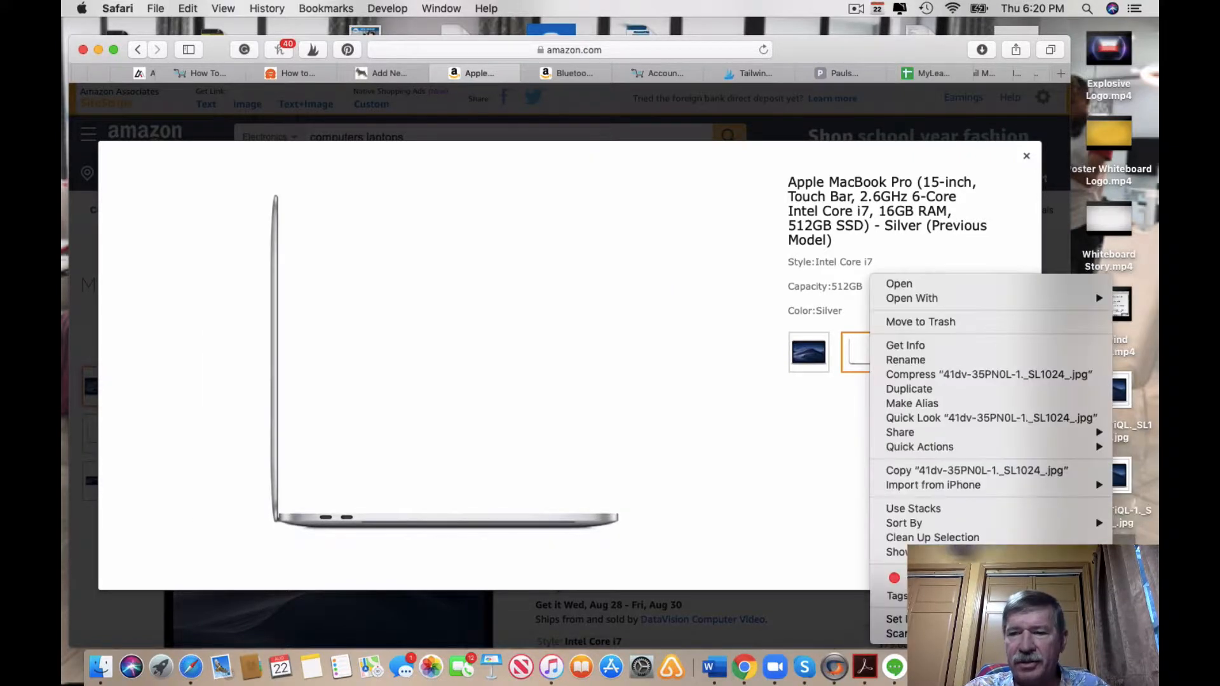
pyautogui.click(1036, 322)
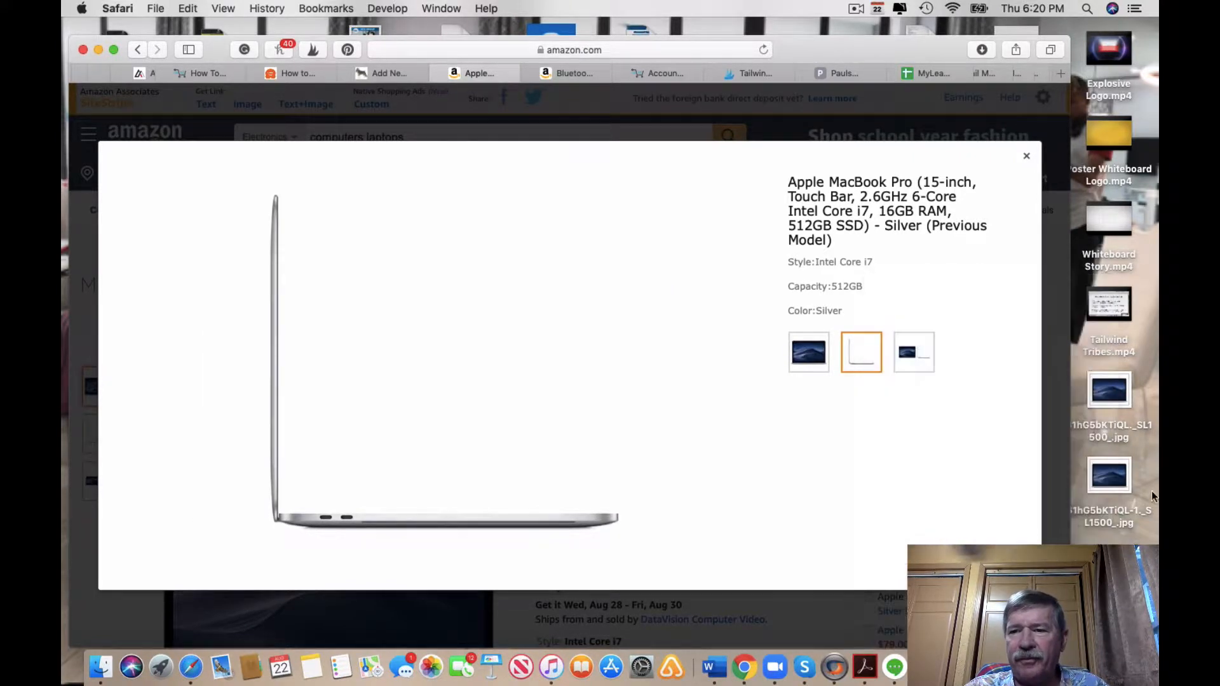
pyautogui.rightClick(1128, 486)
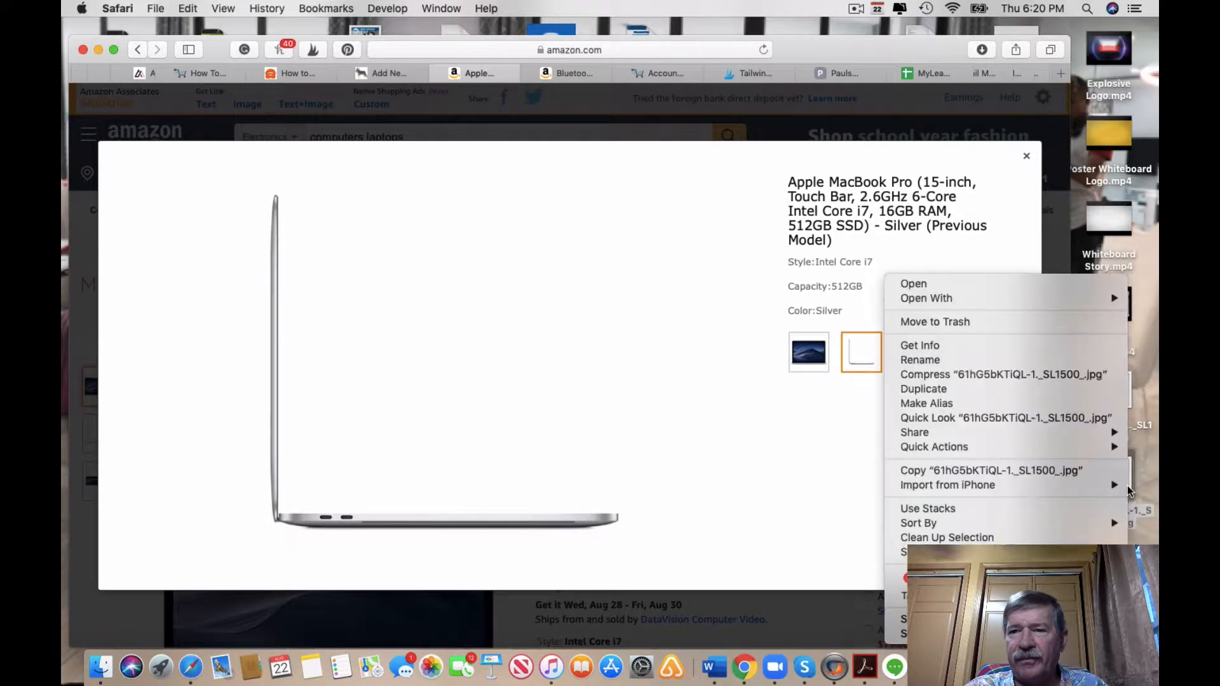
pyautogui.click(1040, 323)
pyautogui.rightClick(1103, 388)
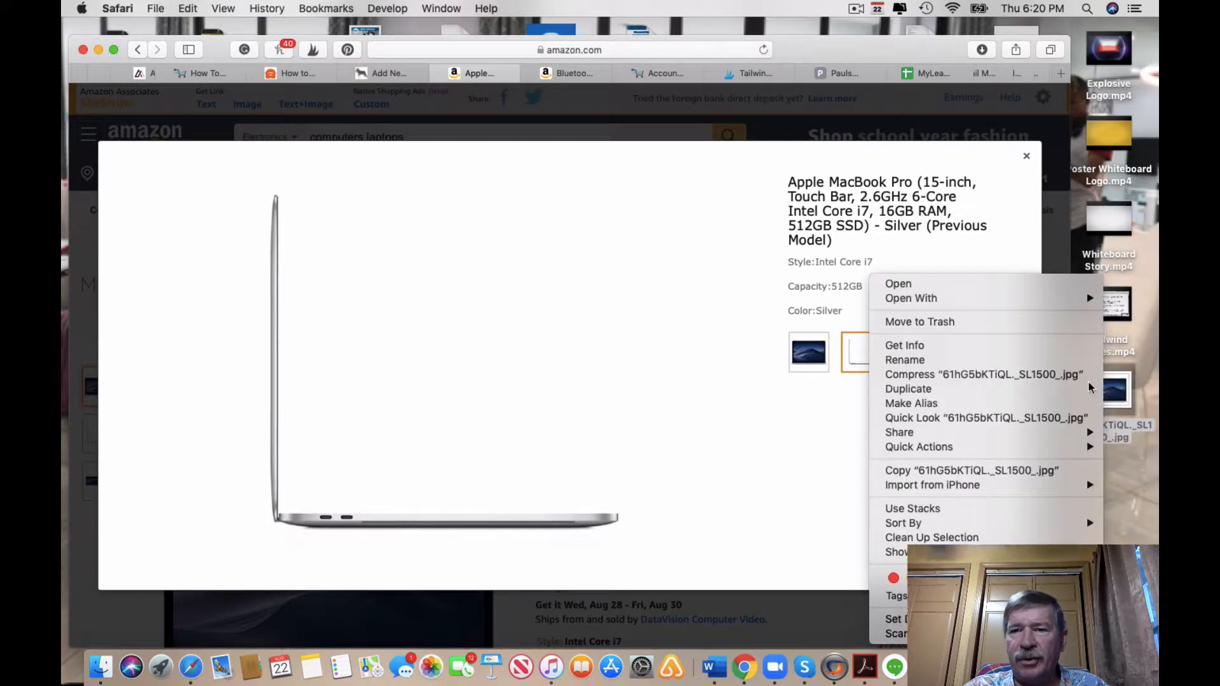
pyautogui.click(1003, 321)
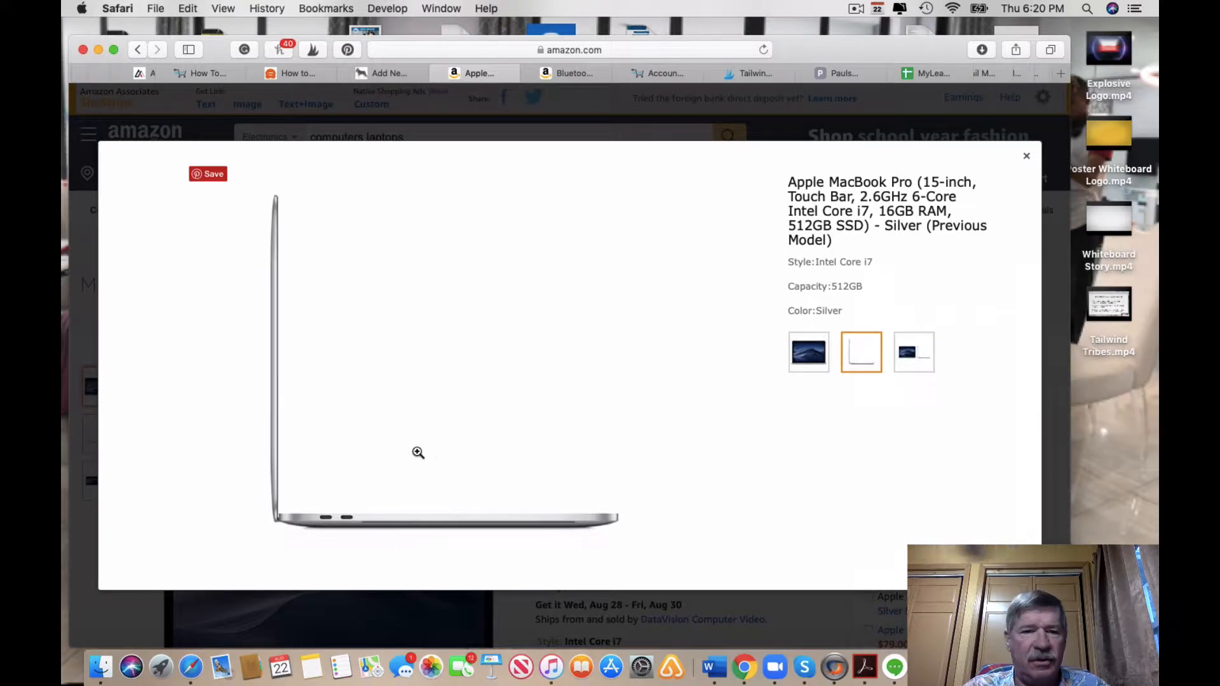
# Save the side-view image 51ohi9x+pYL._SL1500_.jpg to the desktop, then upload it and add it to the new product's gallery
pyautogui.moveTo(469, 469); pyautogui.dragTo(569, 228)
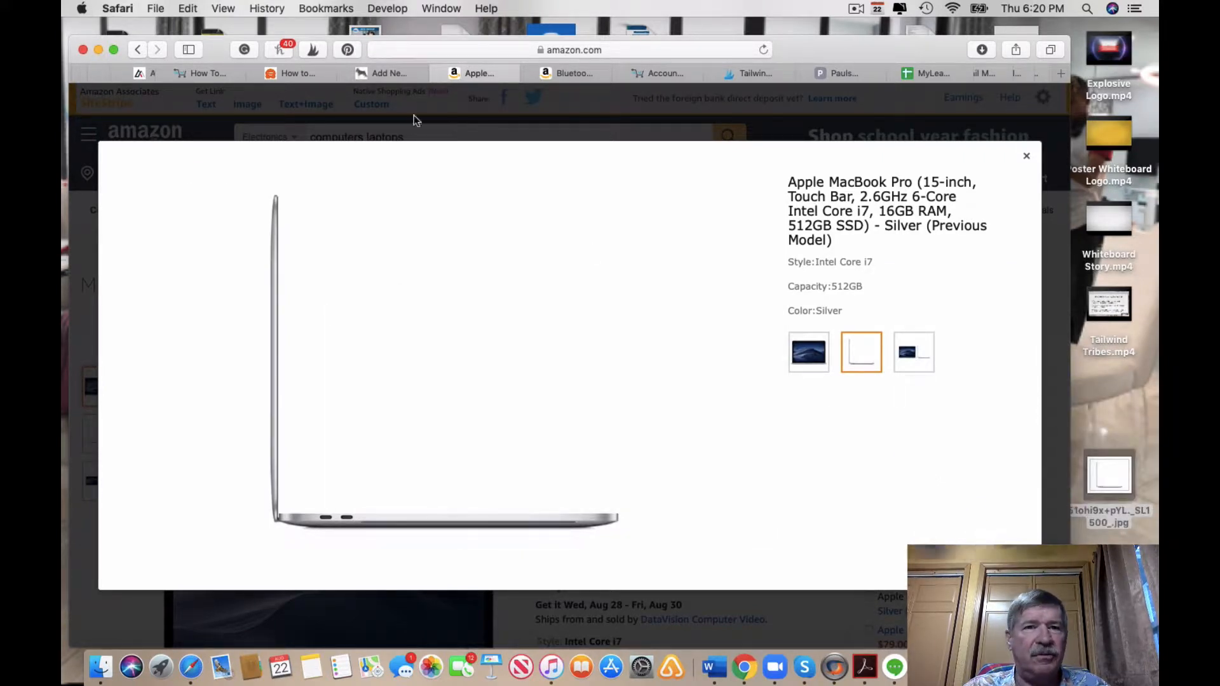
pyautogui.click(383, 74)
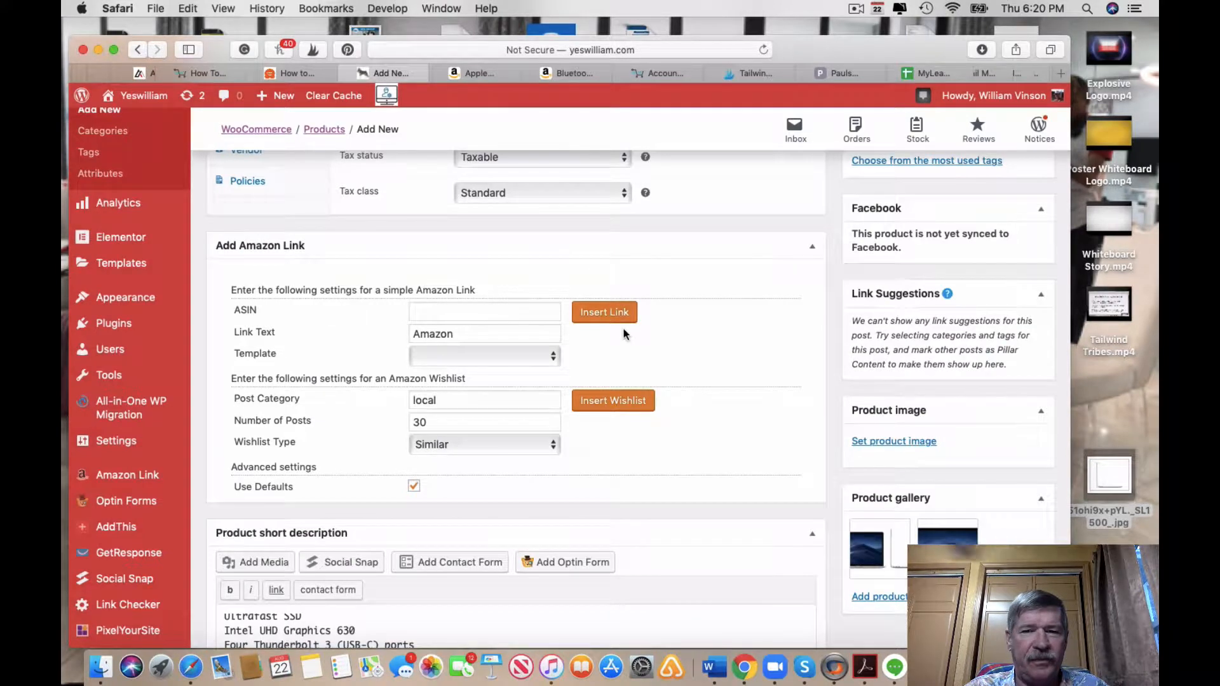
pyautogui.click(954, 596)
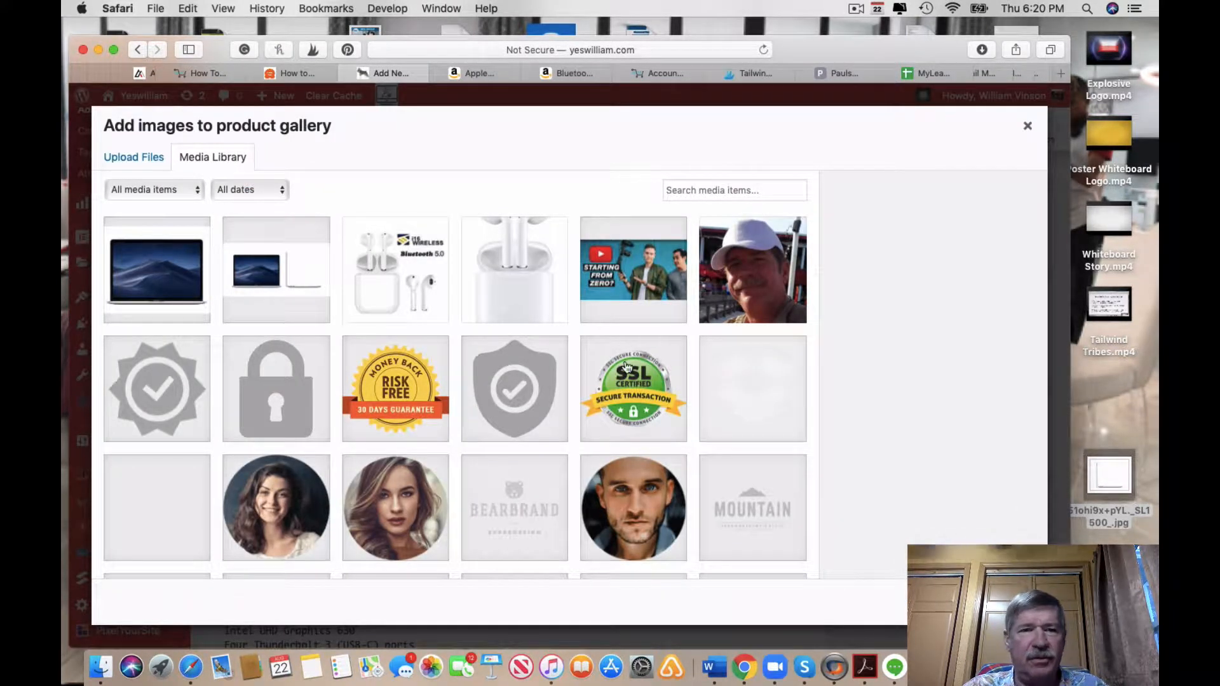
pyautogui.click(144, 159)
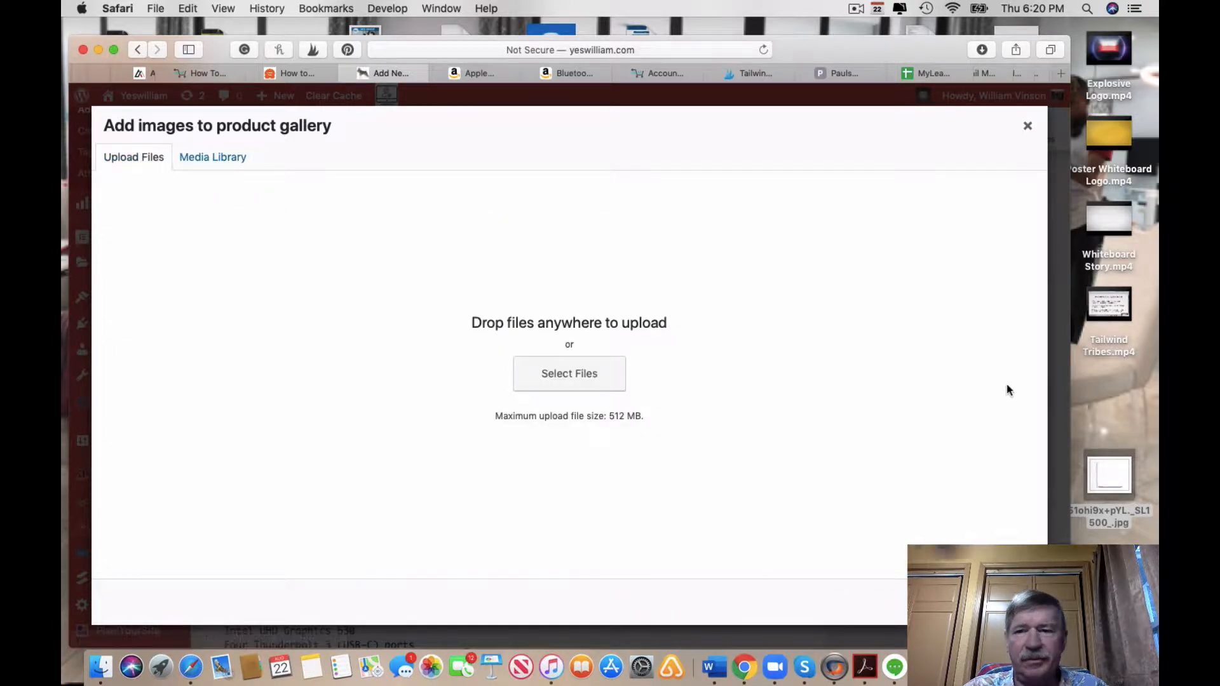
pyautogui.moveTo(1111, 478); pyautogui.dragTo(582, 362)
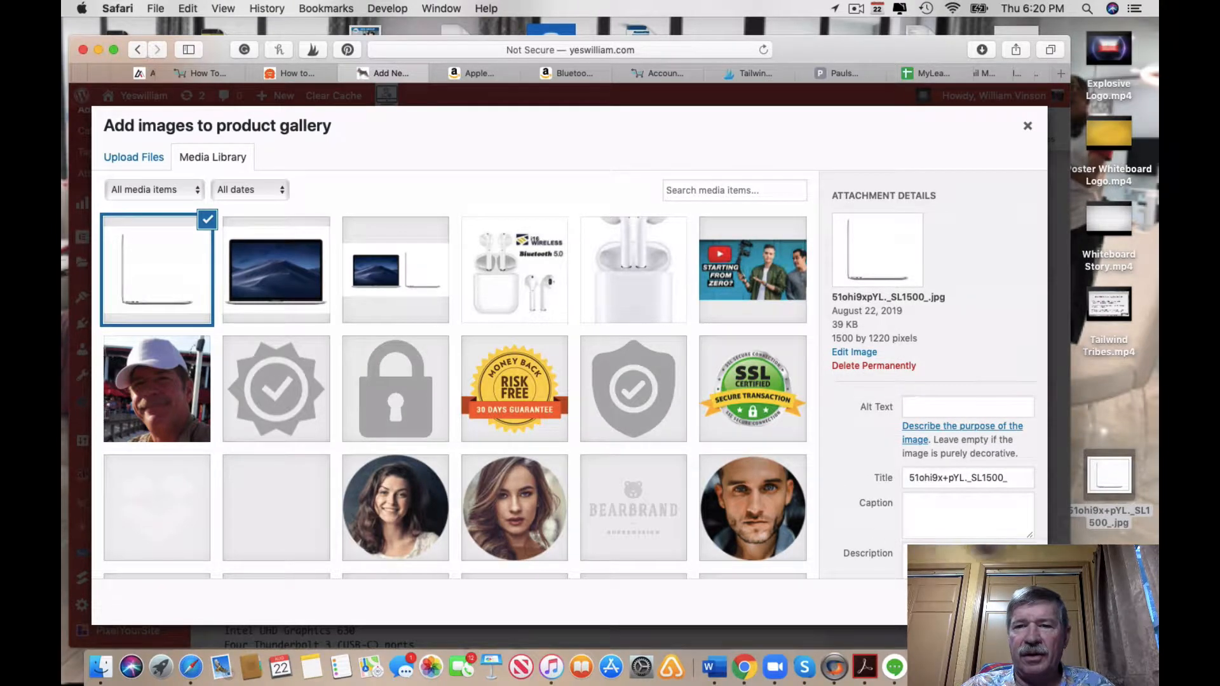
pyautogui.click(991, 602)
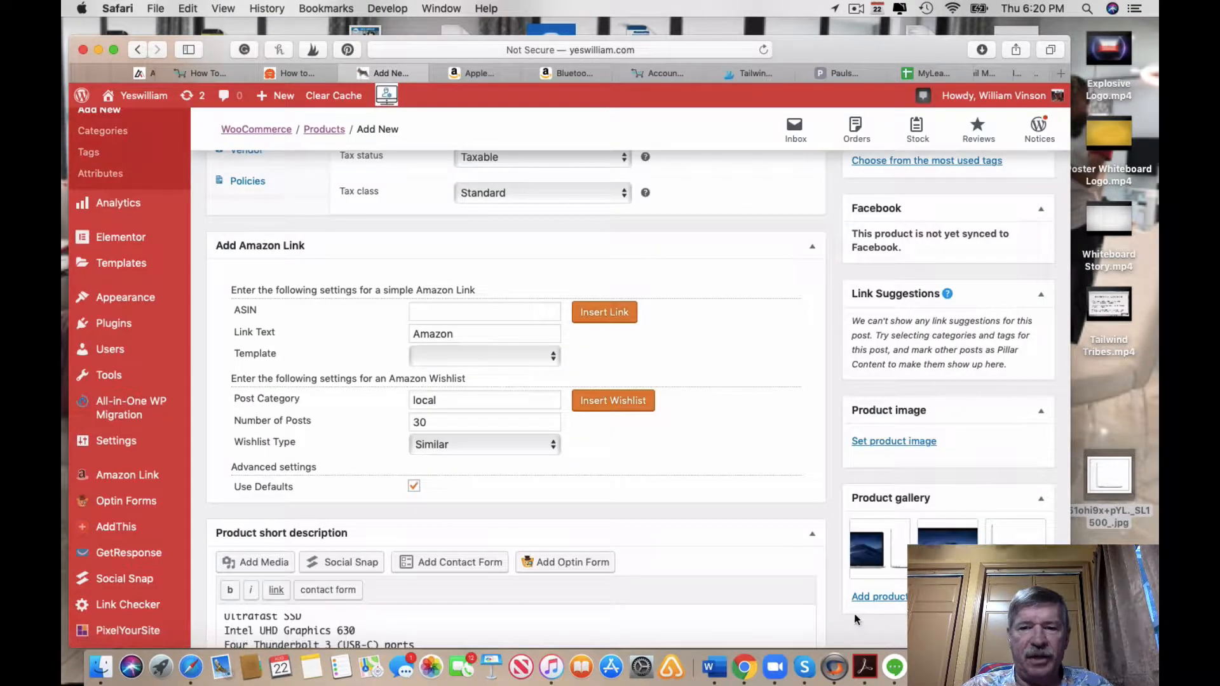
# Review the new product's gallery, product data, title, description and publish settings
pyautogui.scroll(-3, 788, 480)
pyautogui.scroll(-2, 788, 478)
pyautogui.scroll(7, 788, 478)
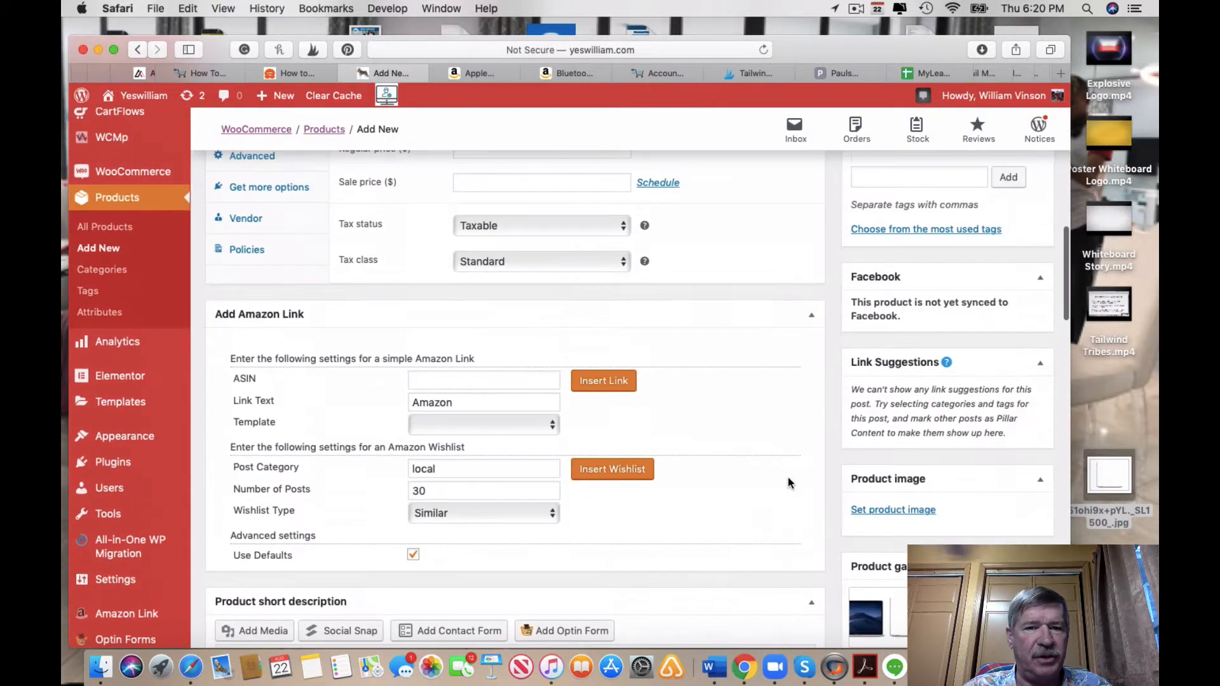
pyautogui.scroll(10, 646, 450)
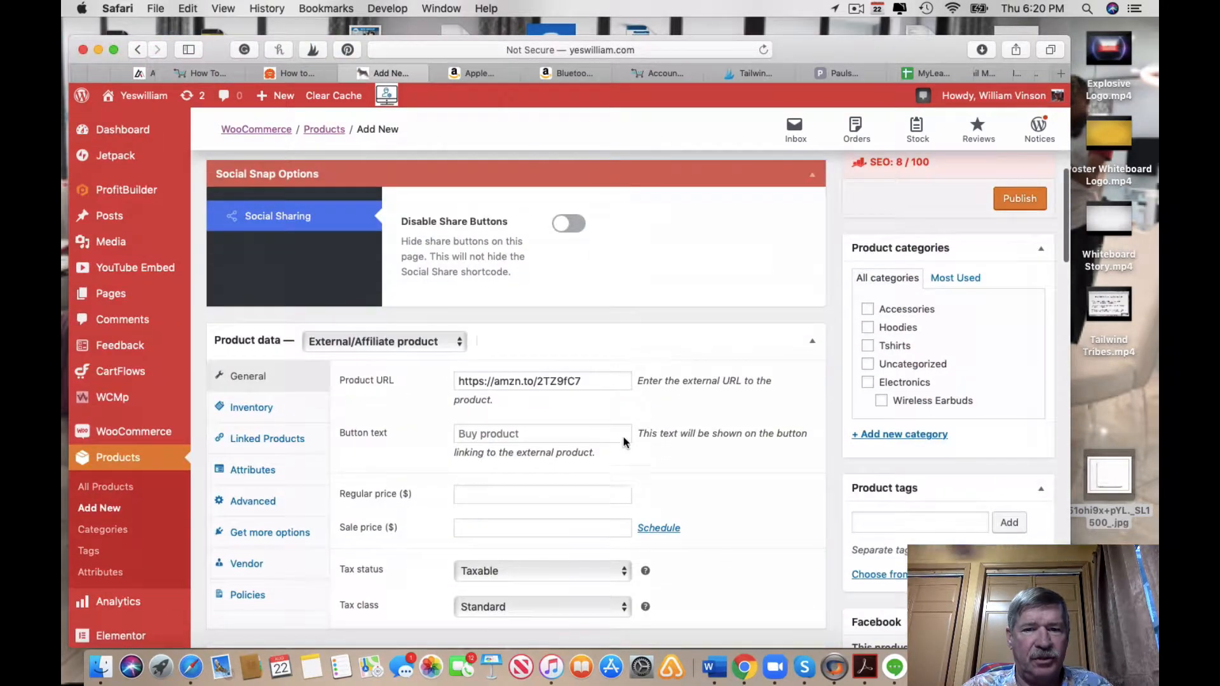
pyautogui.scroll(2, 595, 430)
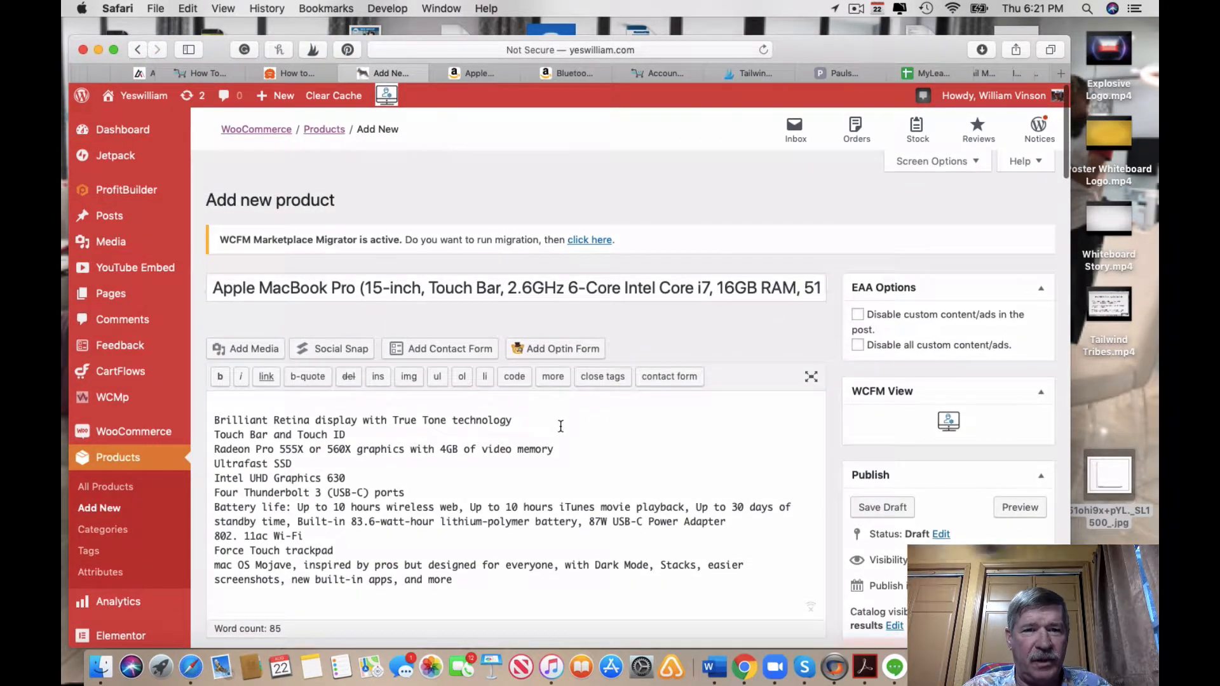
pyautogui.scroll(-6, 664, 472)
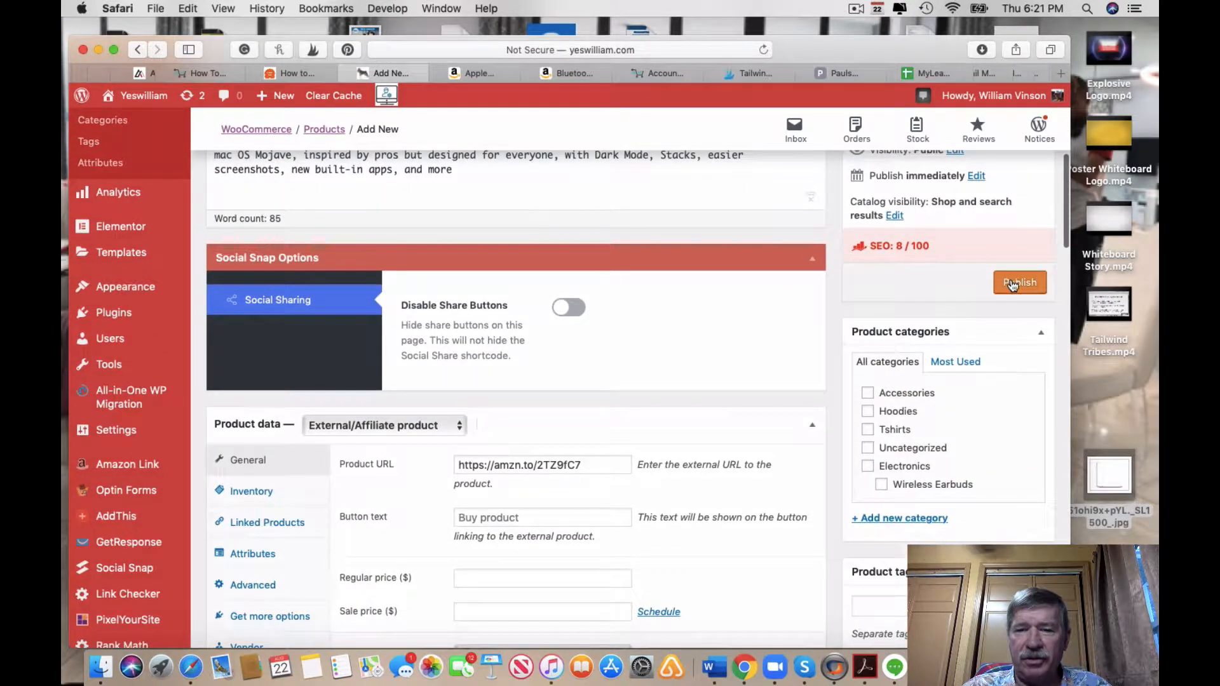
# Set the product's Rank Math SEO focus keyword to "MacBook Pro 16 GB memory"
pyautogui.scroll(-5, 758, 397)
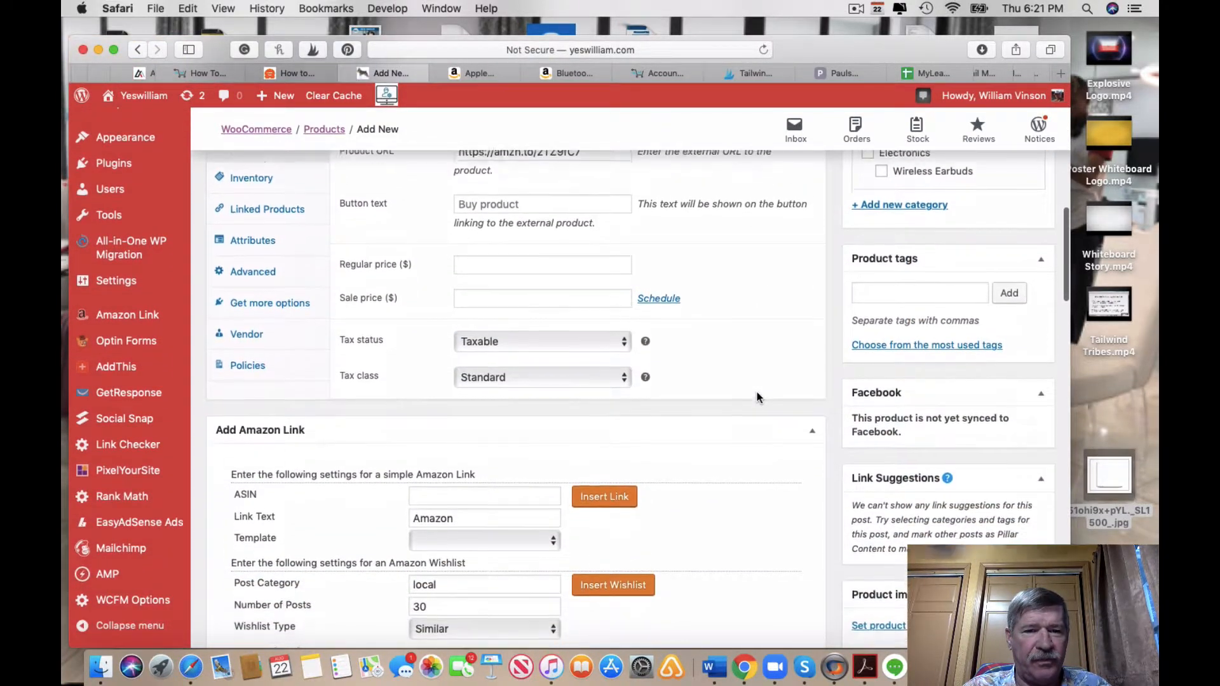
pyautogui.scroll(-13, 757, 397)
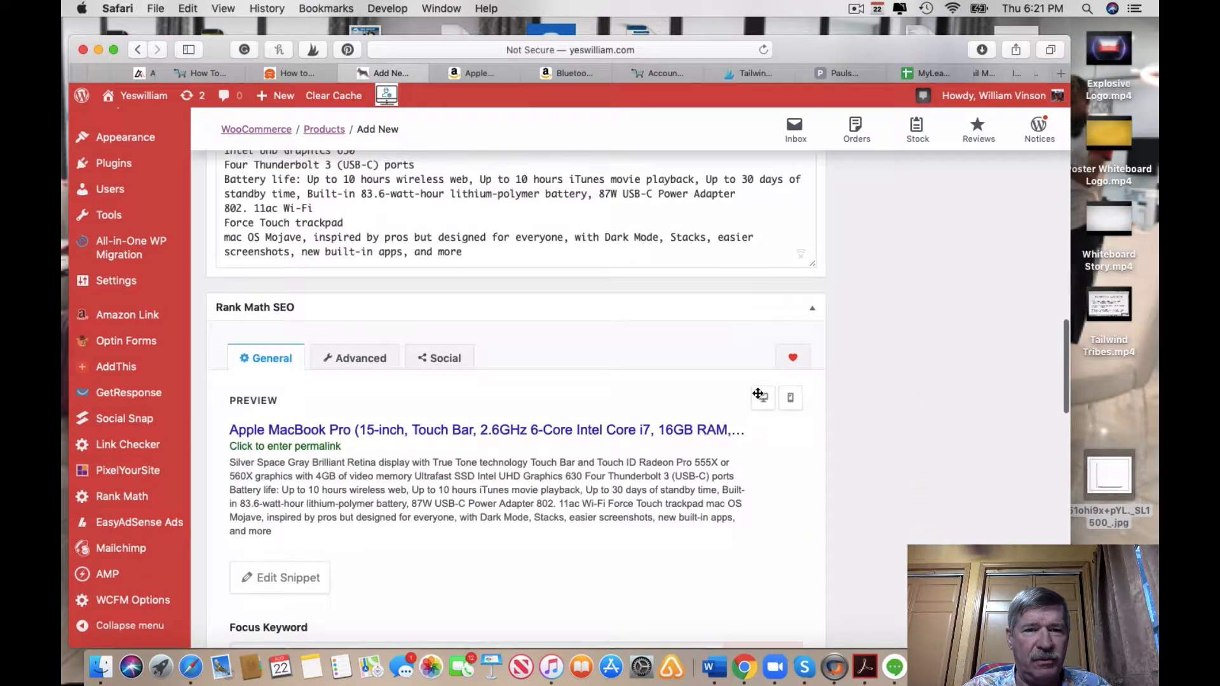
pyautogui.scroll(-4, 758, 394)
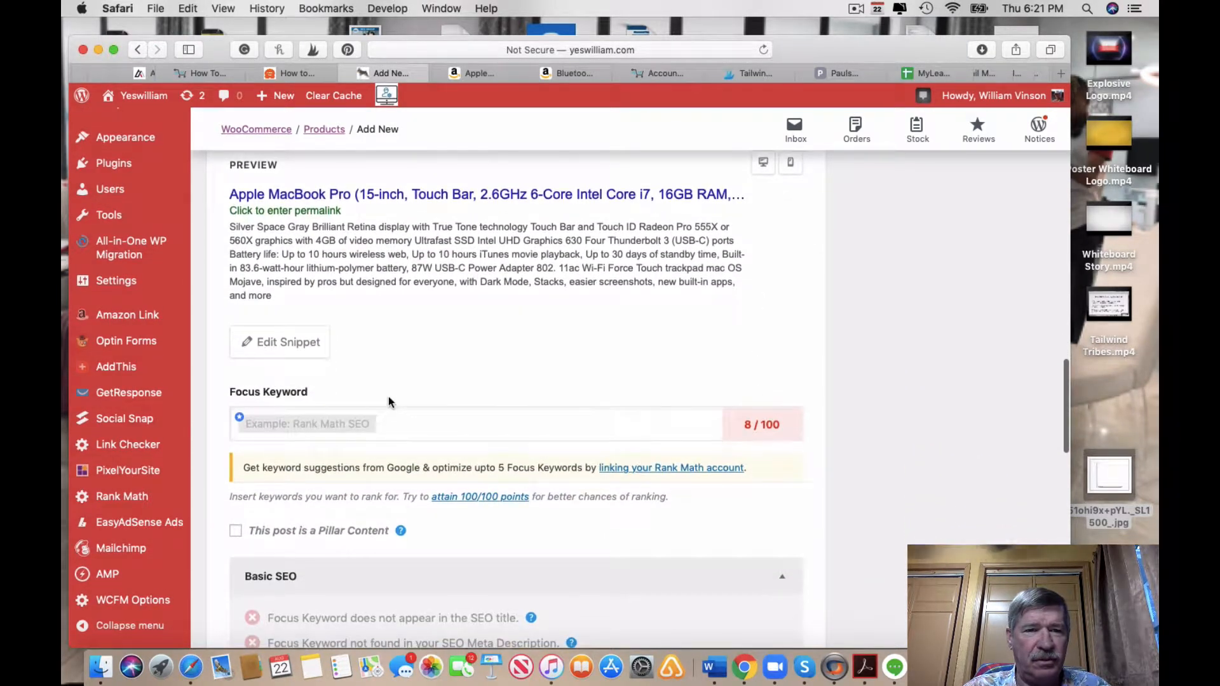
pyautogui.click(361, 424)
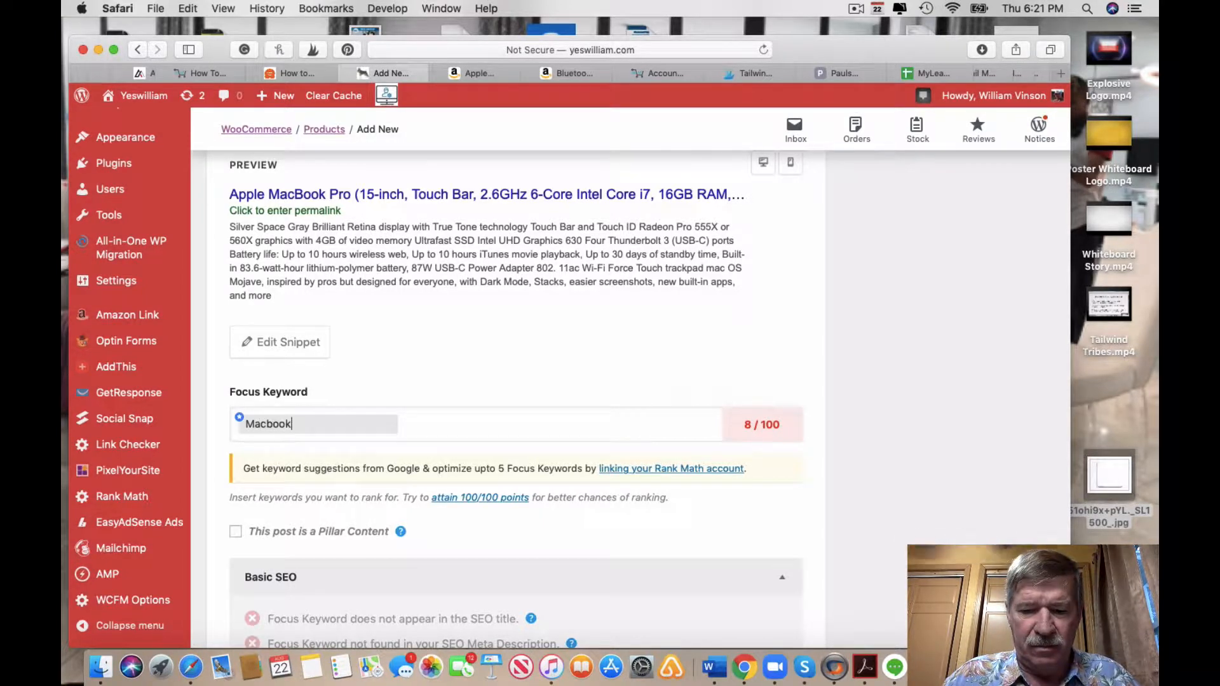
pyautogui.write('Macbook Pro')
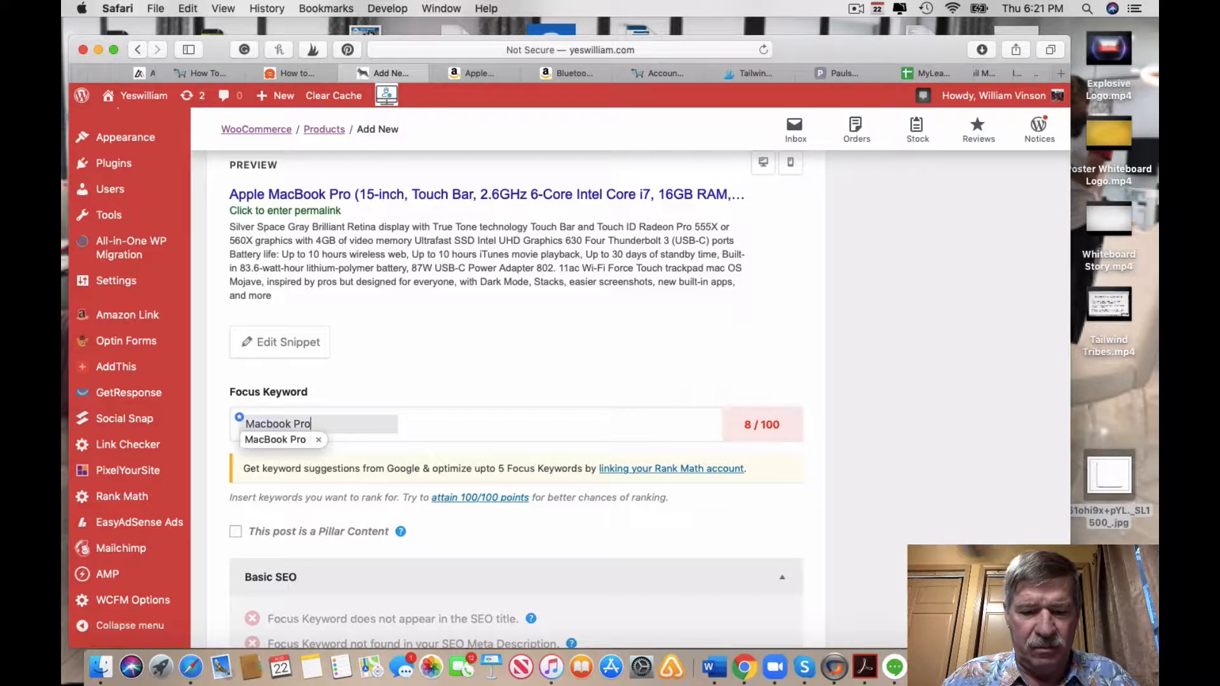
pyautogui.press('Return')
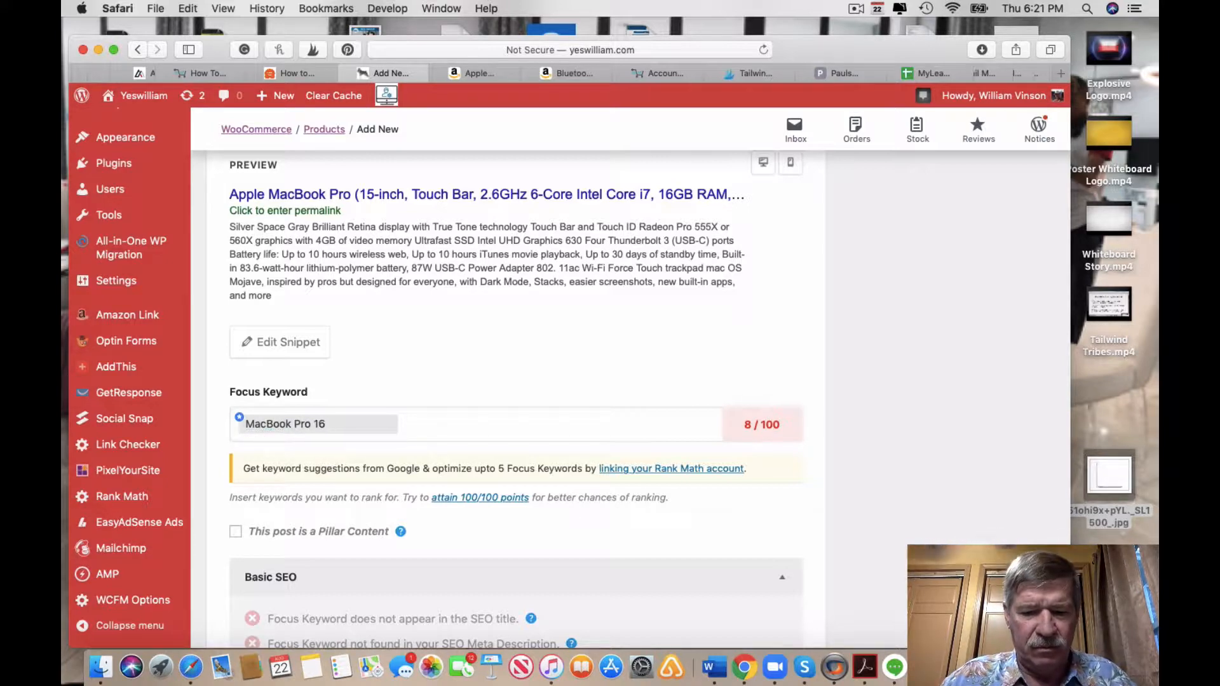
pyautogui.write('16 GB meme')
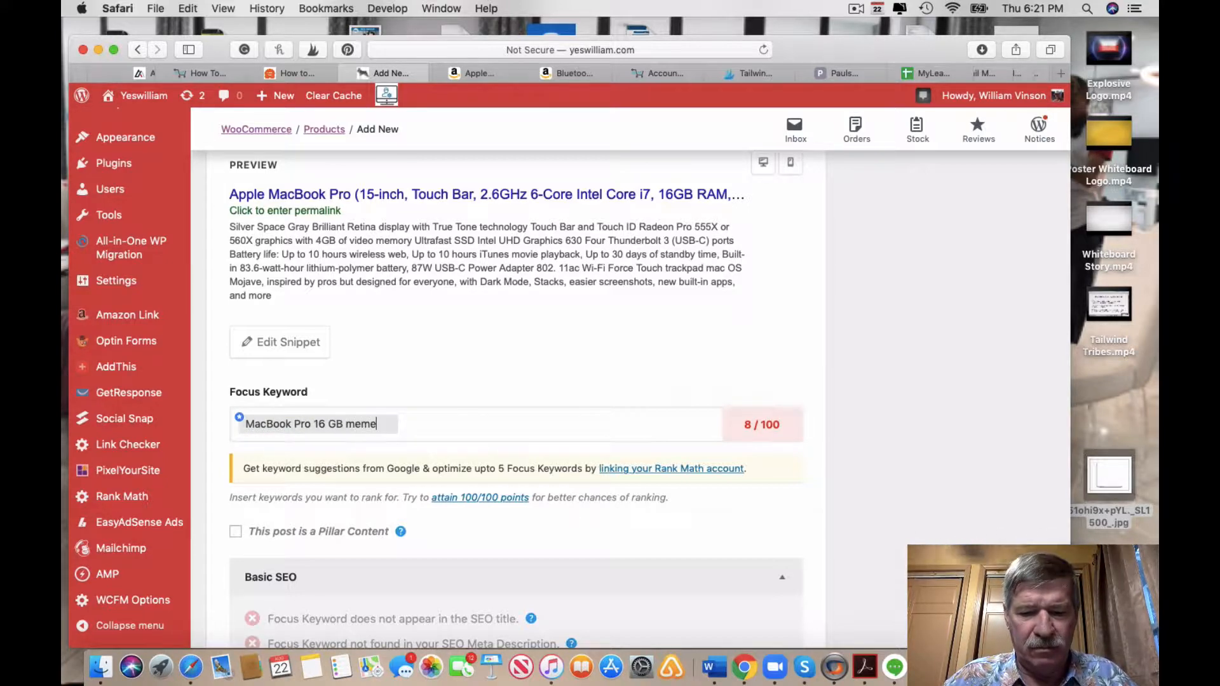
pyautogui.write('ory')
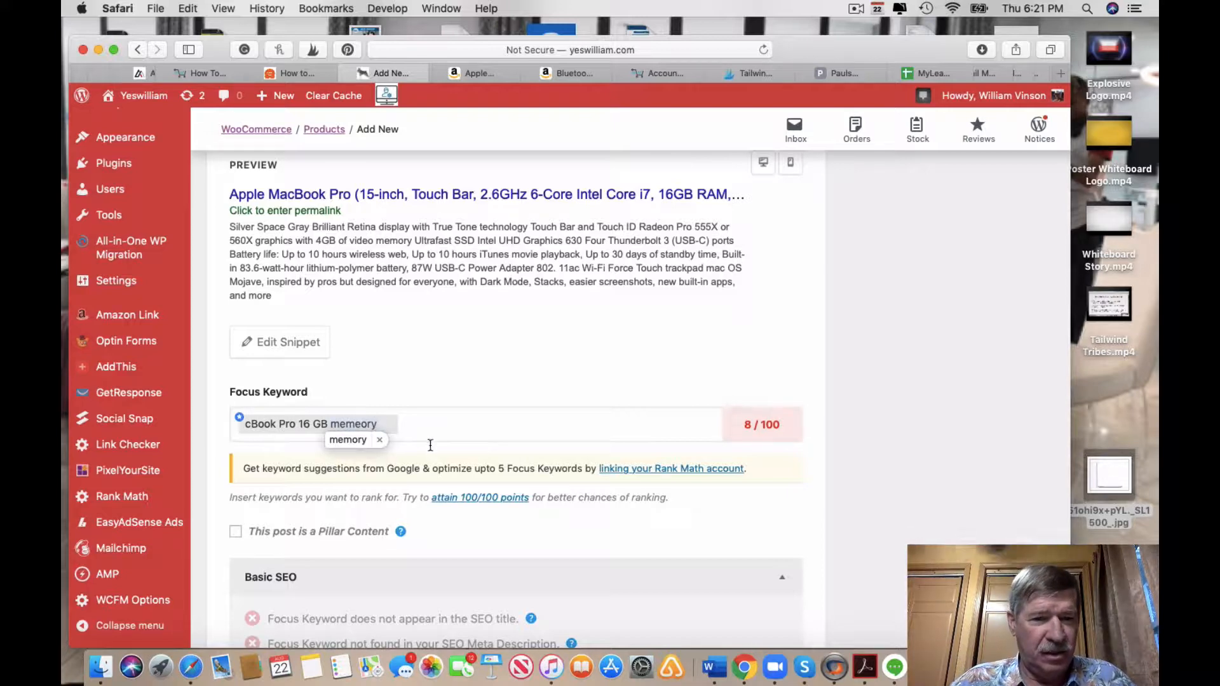
pyautogui.press('Left')
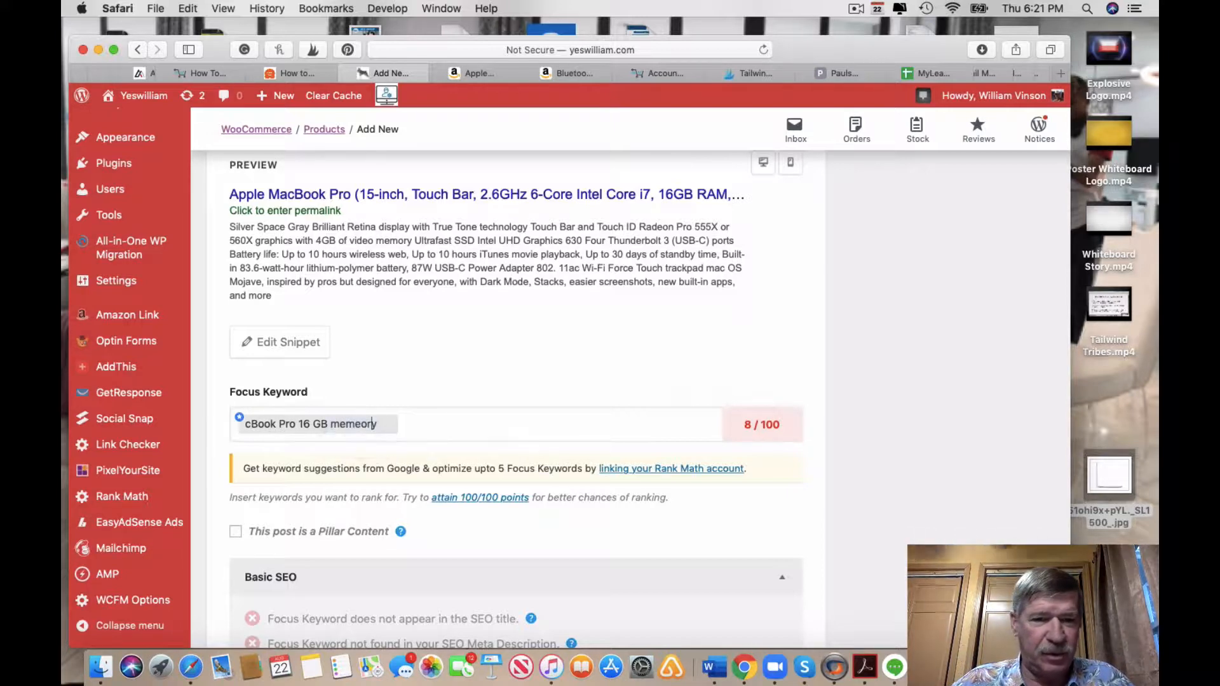
pyautogui.press('Left')
pyautogui.press('Left')
pyautogui.press('BackSpace')
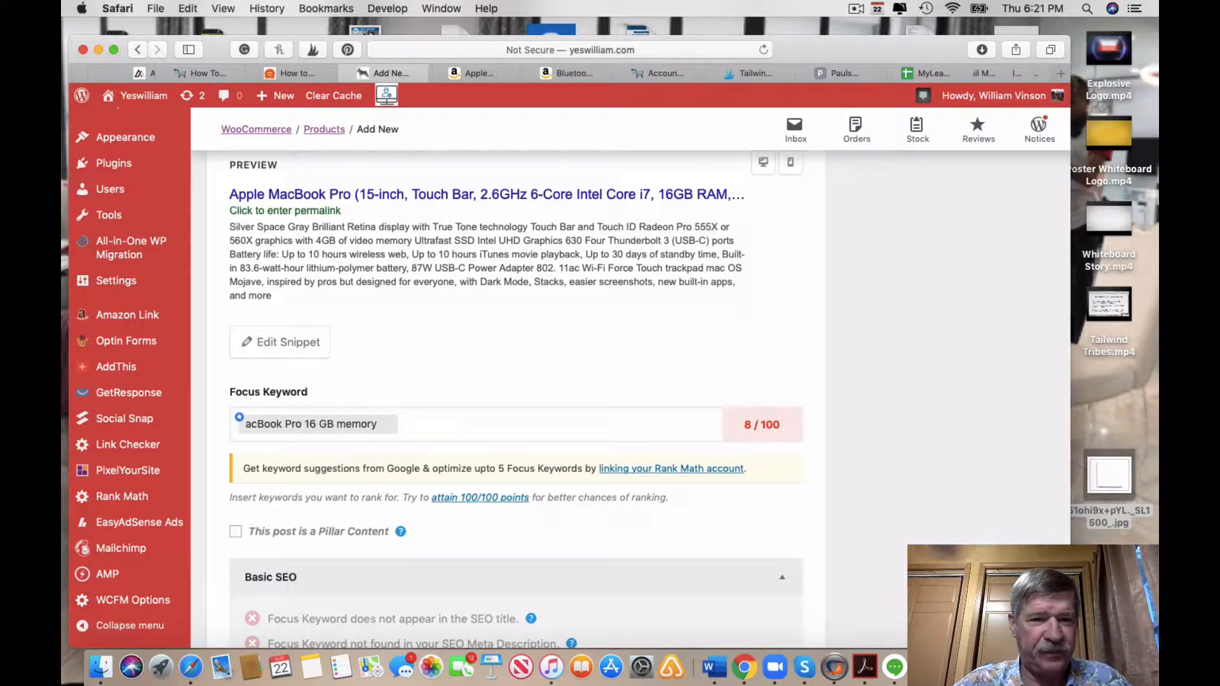
# Look over the SEO checks and the rest of the product form, and publish the MacBook Pro product
pyautogui.scroll(-5, 677, 469)
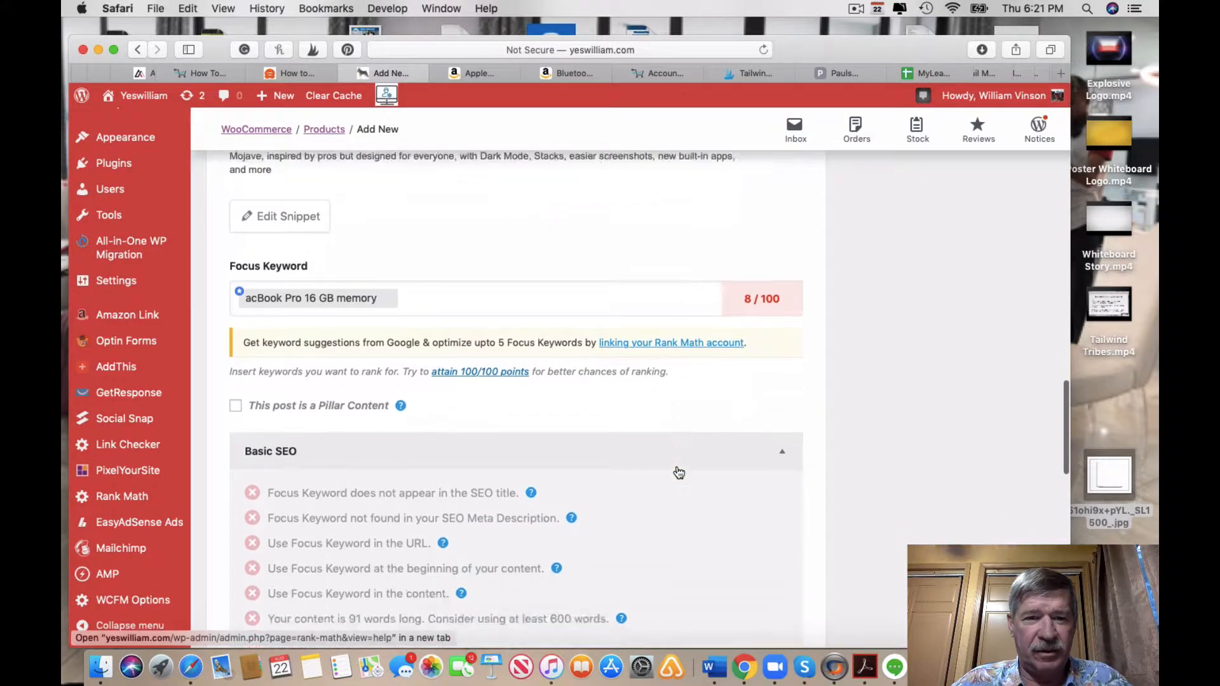
pyautogui.scroll(-10, 677, 471)
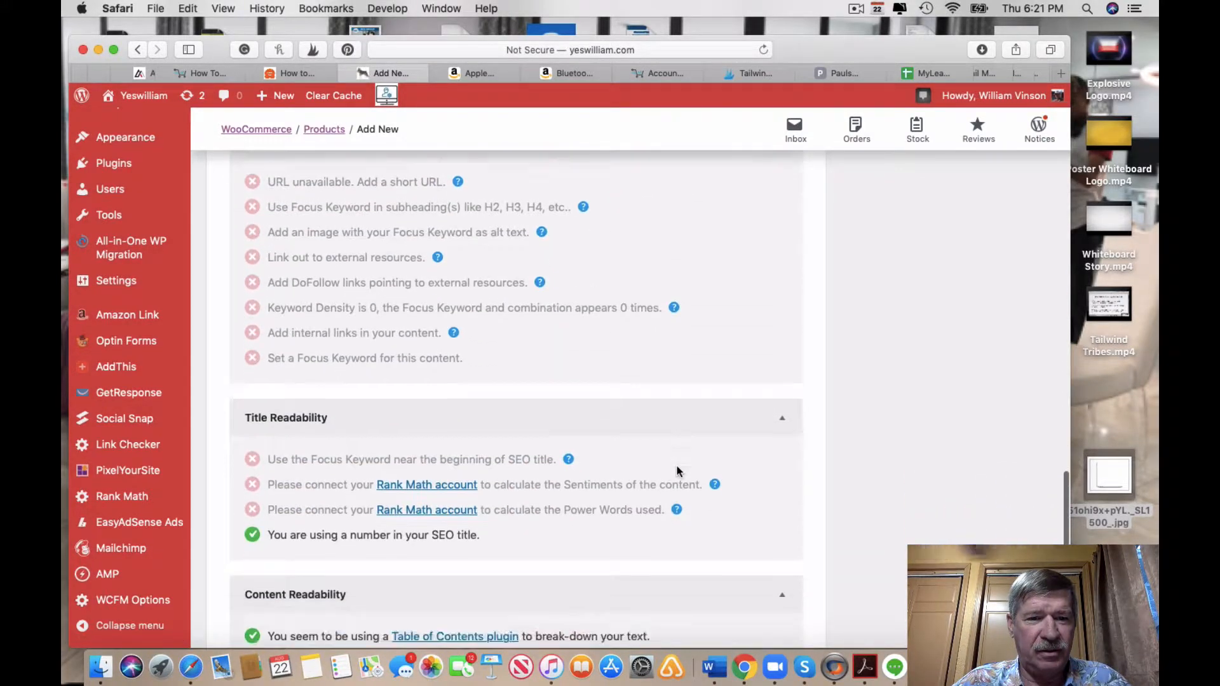
pyautogui.scroll(8, 677, 471)
pyautogui.scroll(15, 677, 471)
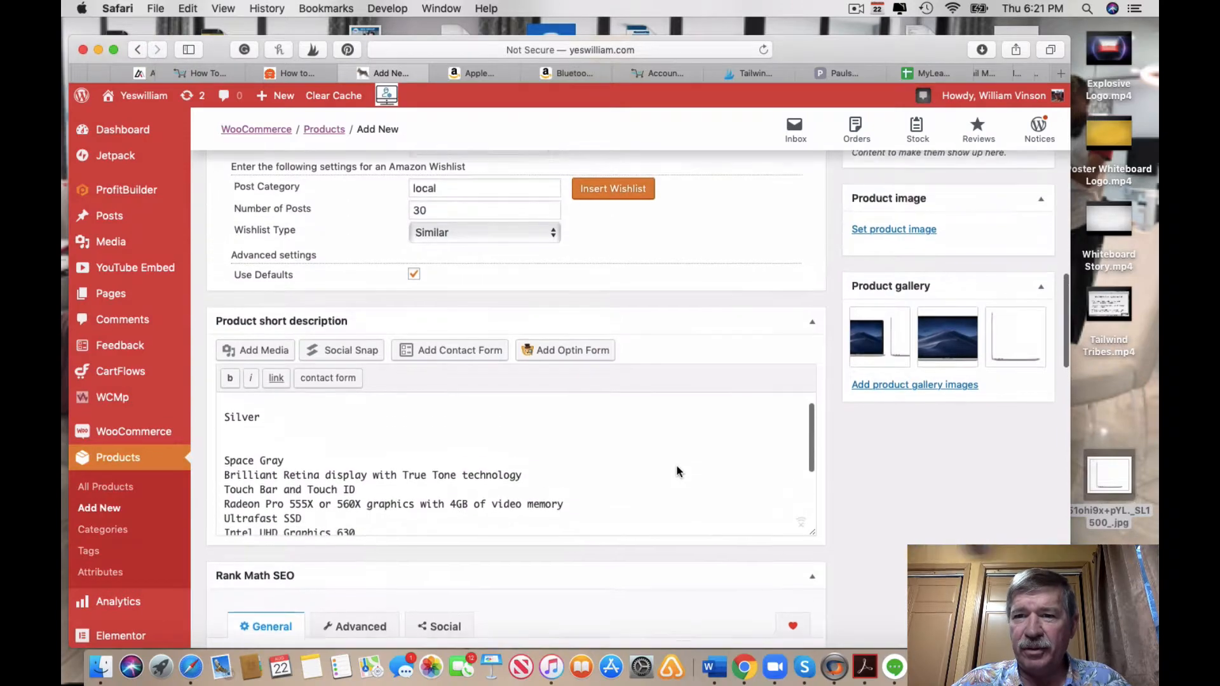
pyautogui.scroll(-7, 677, 471)
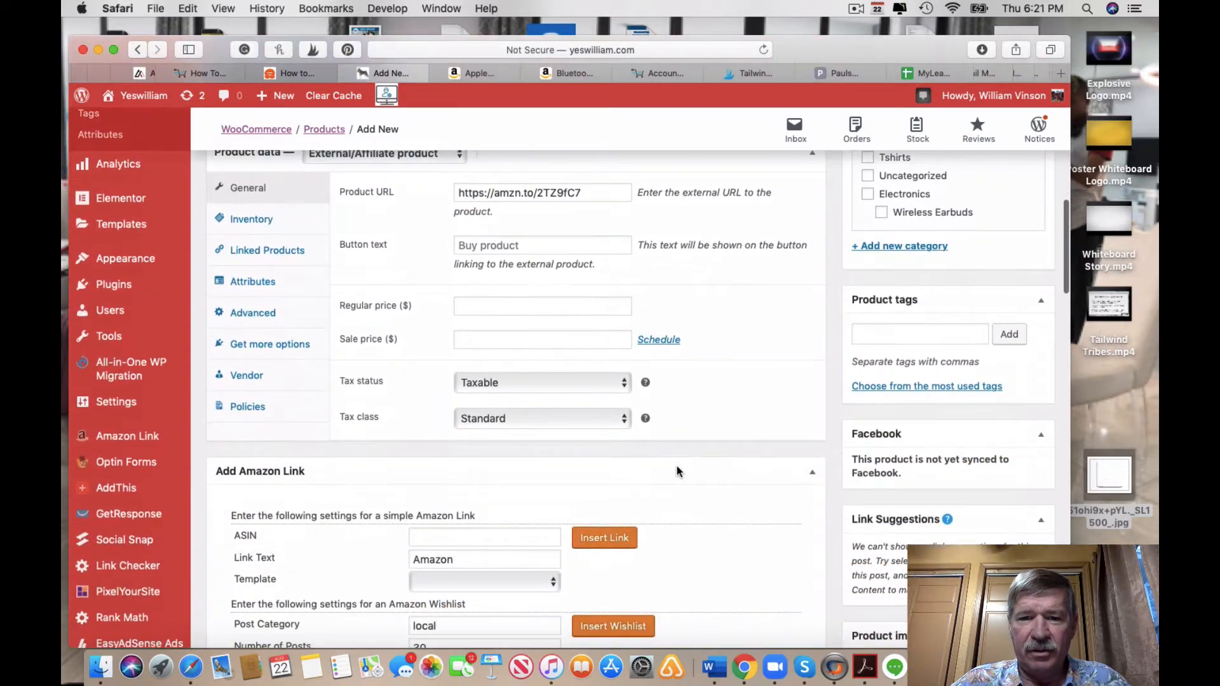
pyautogui.scroll(10, 678, 468)
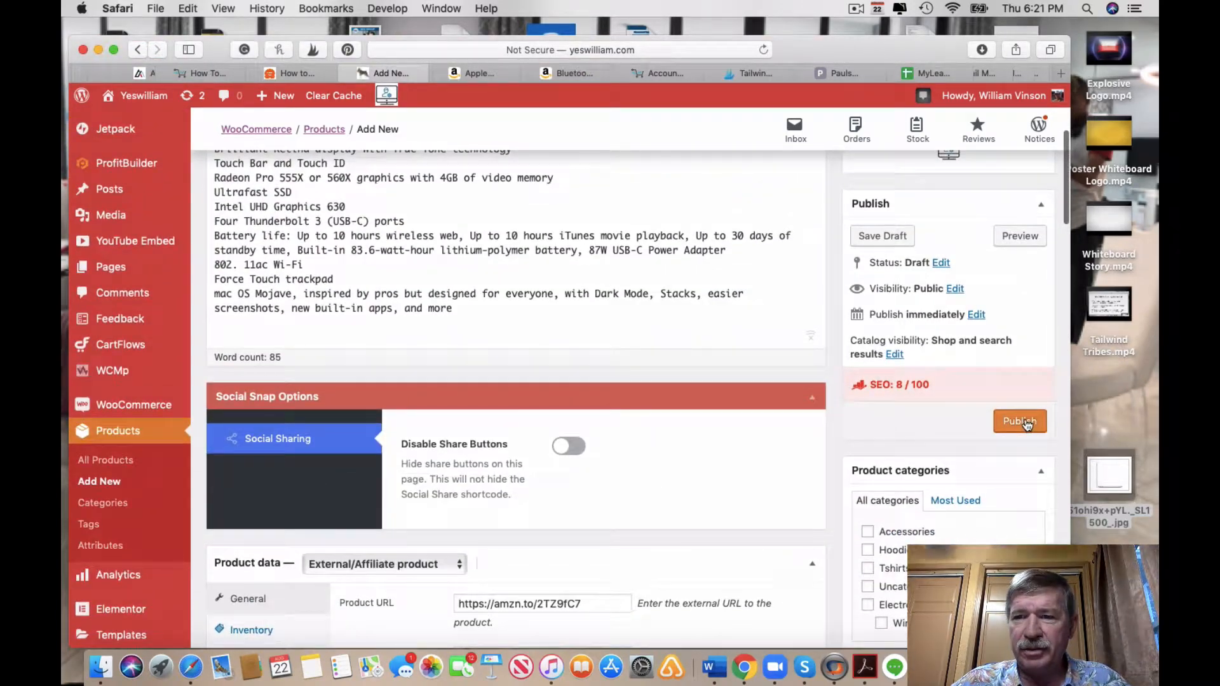
pyautogui.click(1025, 421)
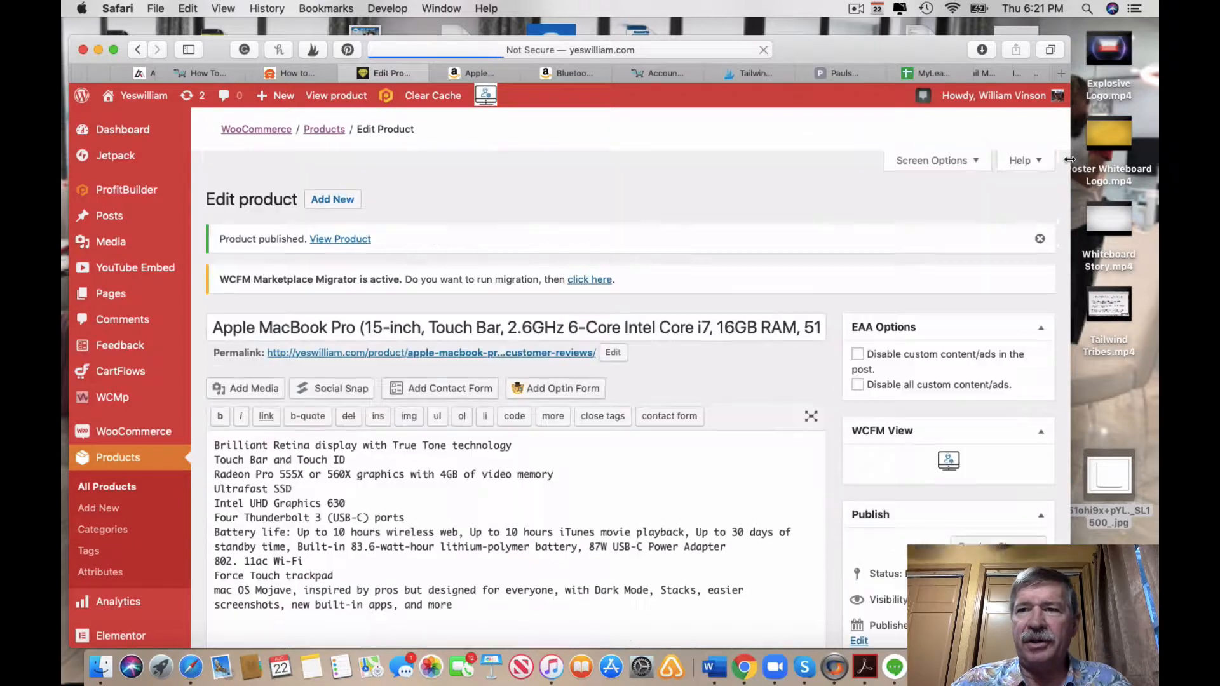
# Open yeswilliam.com in a new browser tab and look over the site's home page
pyautogui.click(1060, 73)
pyautogui.write('ye')
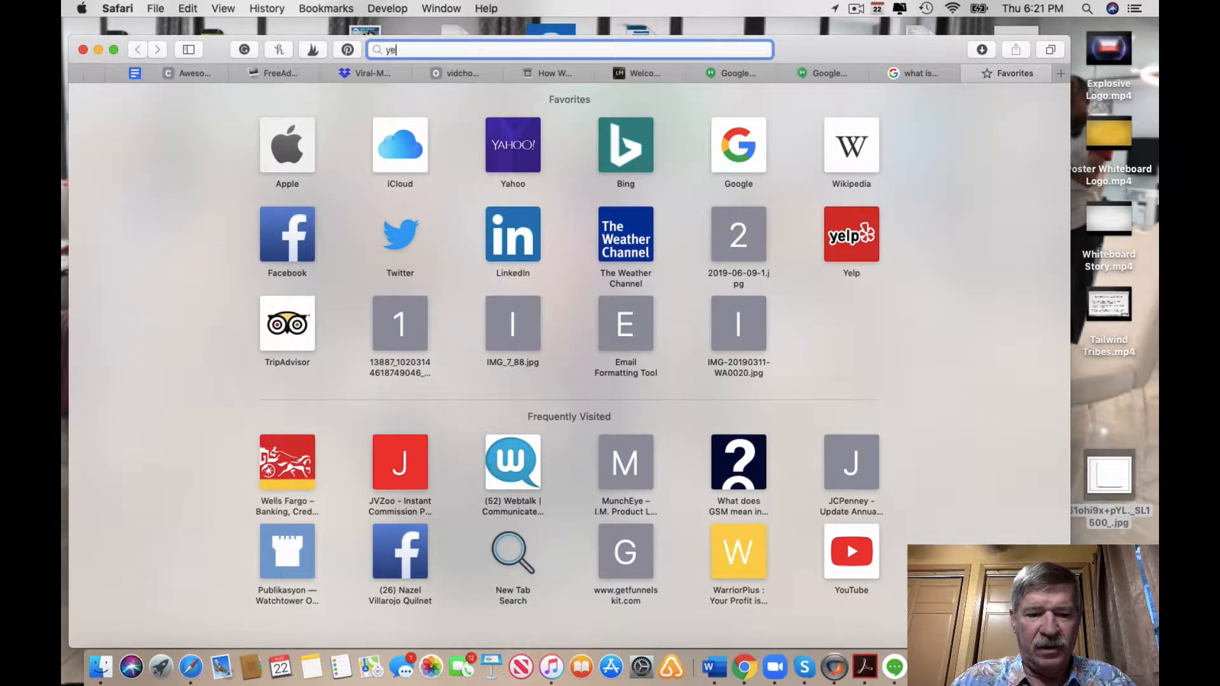
pyautogui.write('swilliam')
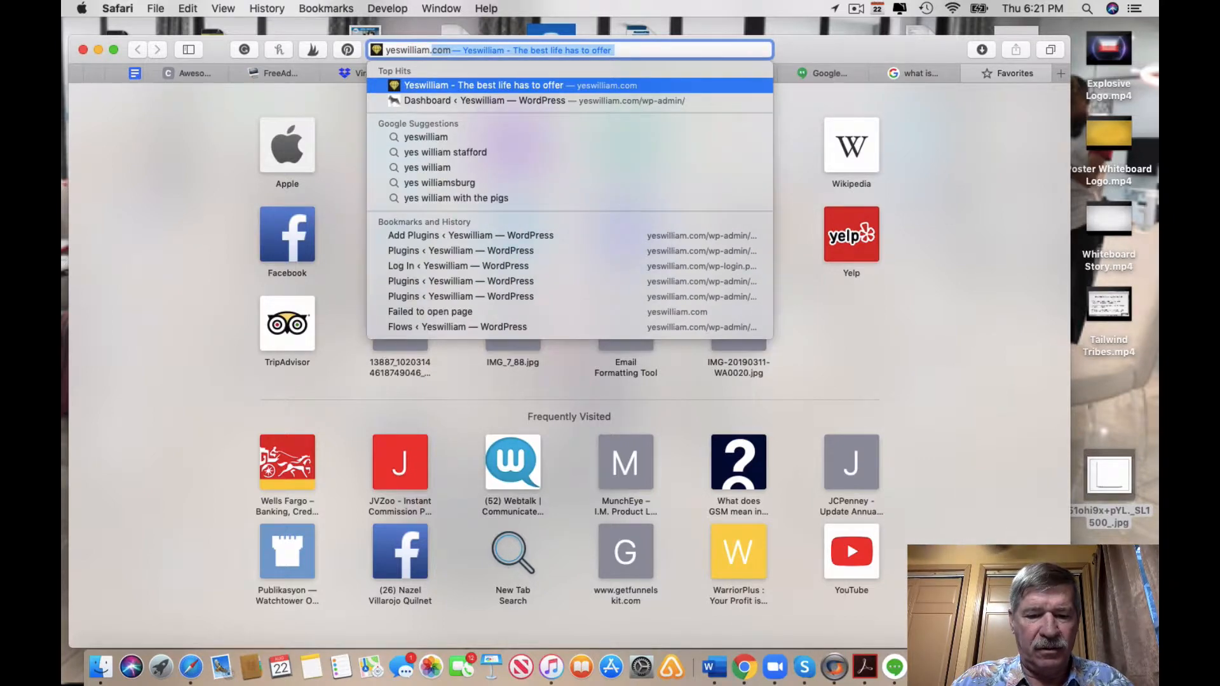
pyautogui.write('.com')
pyautogui.press('Return')
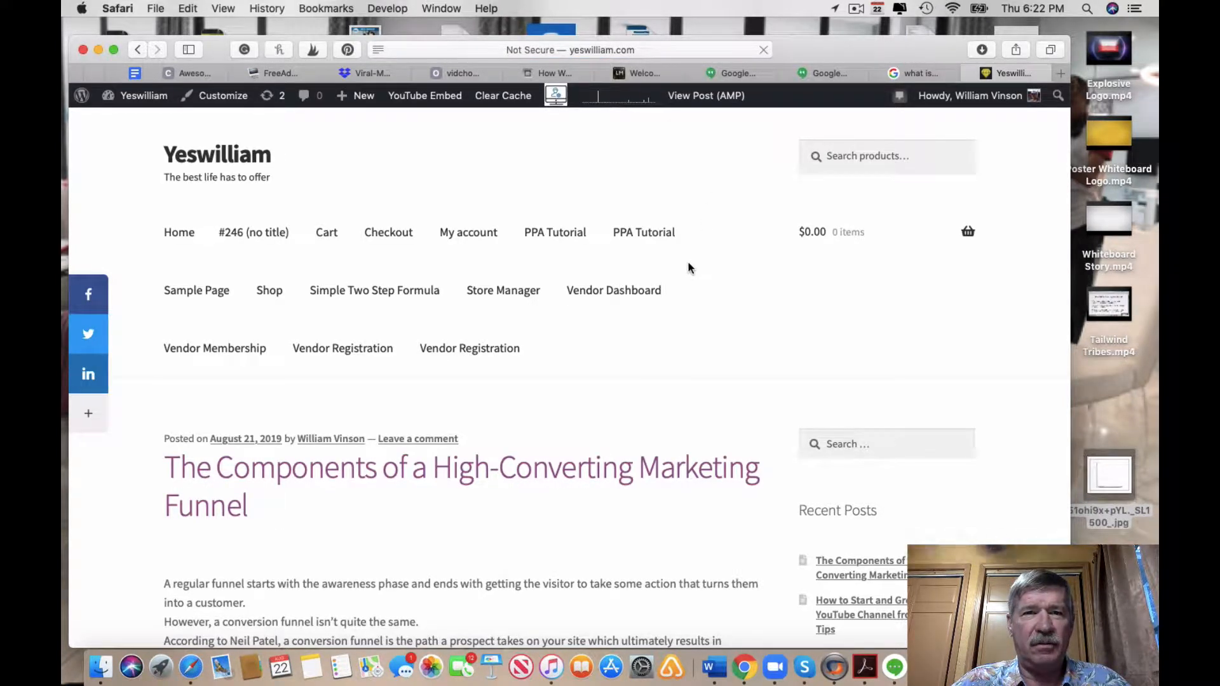
pyautogui.scroll(-15, 689, 268)
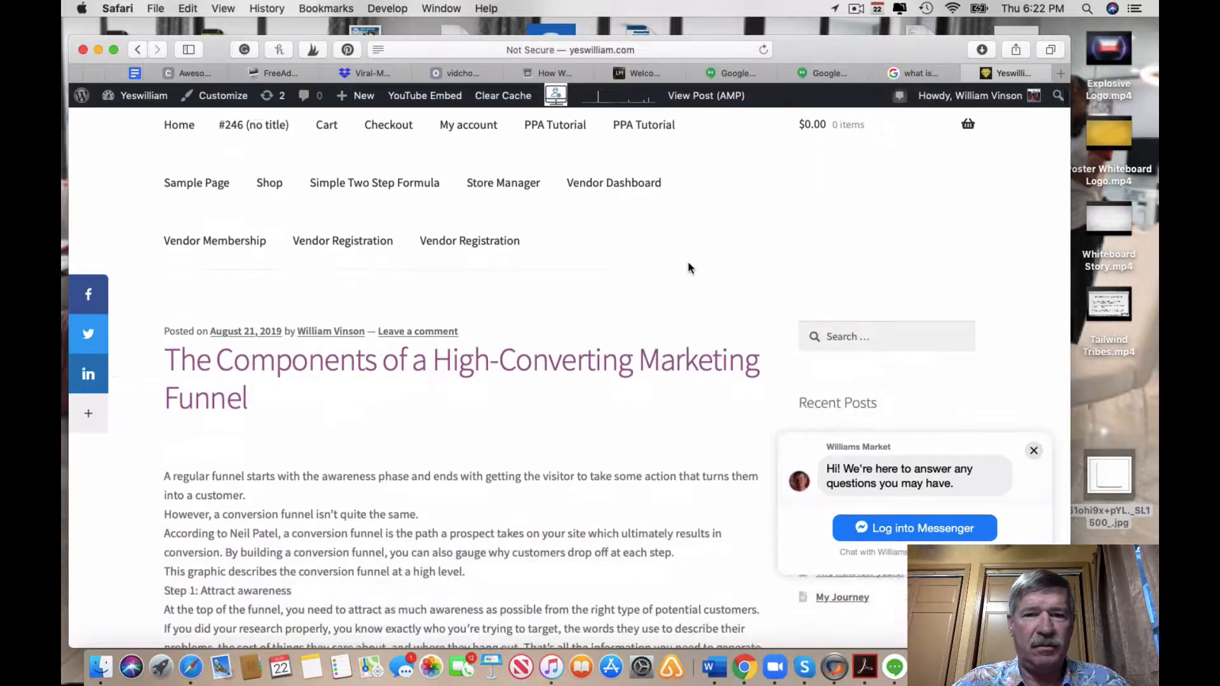
pyautogui.scroll(-20, 689, 269)
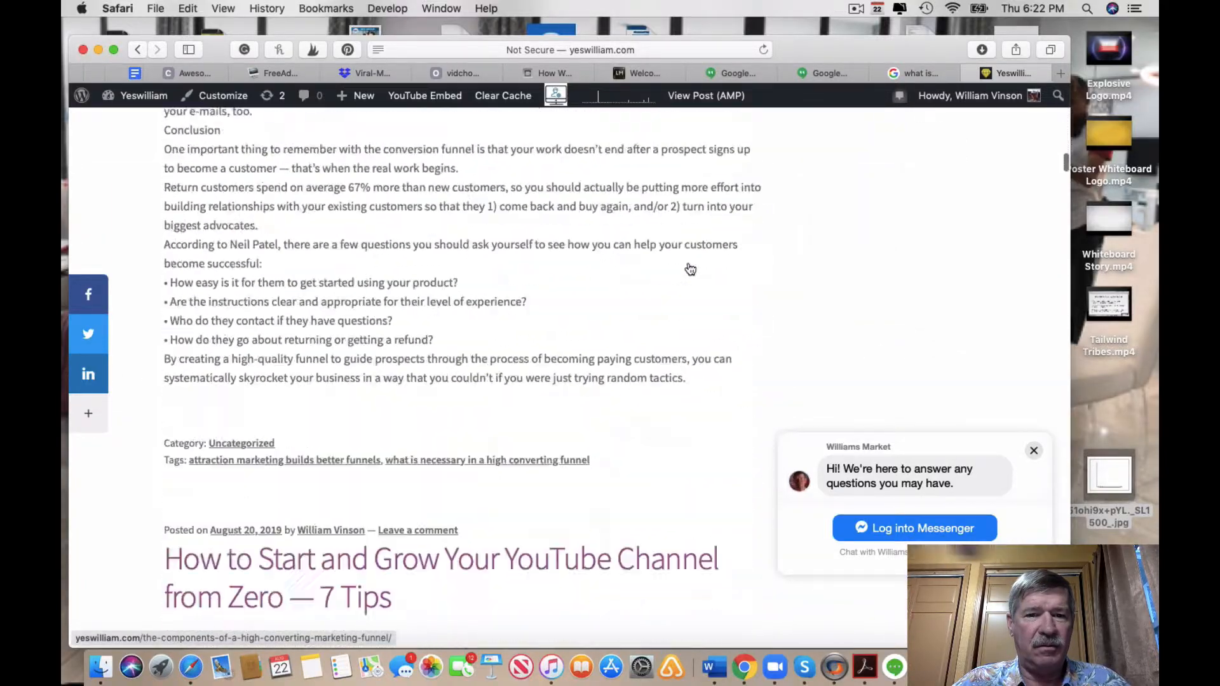
pyautogui.scroll(3, 690, 268)
pyautogui.scroll(20, 690, 268)
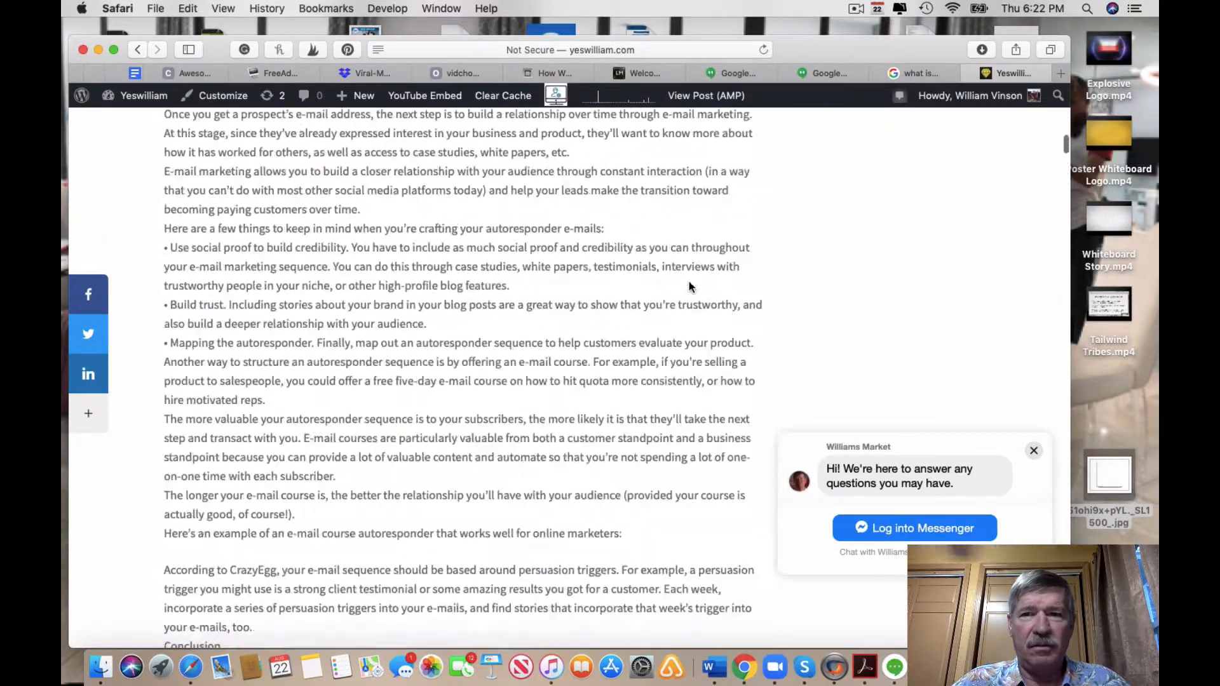
pyautogui.scroll(3, 690, 282)
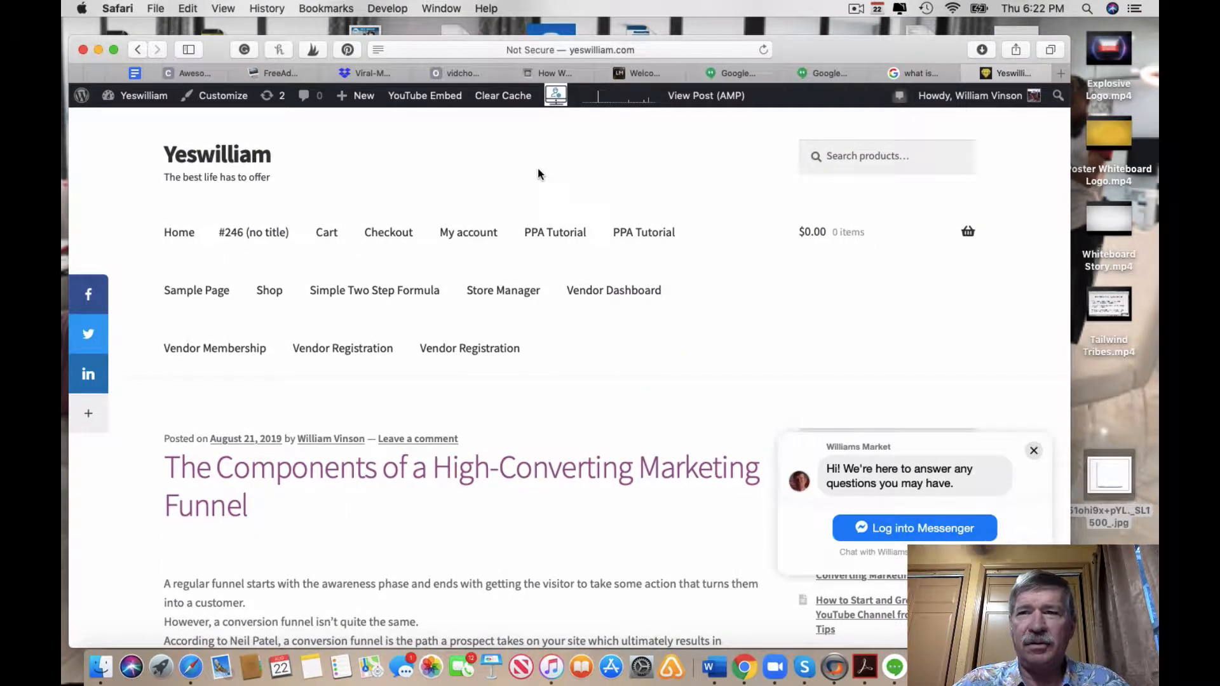
# Search the store's products for "macbook pro"
pyautogui.click(862, 163)
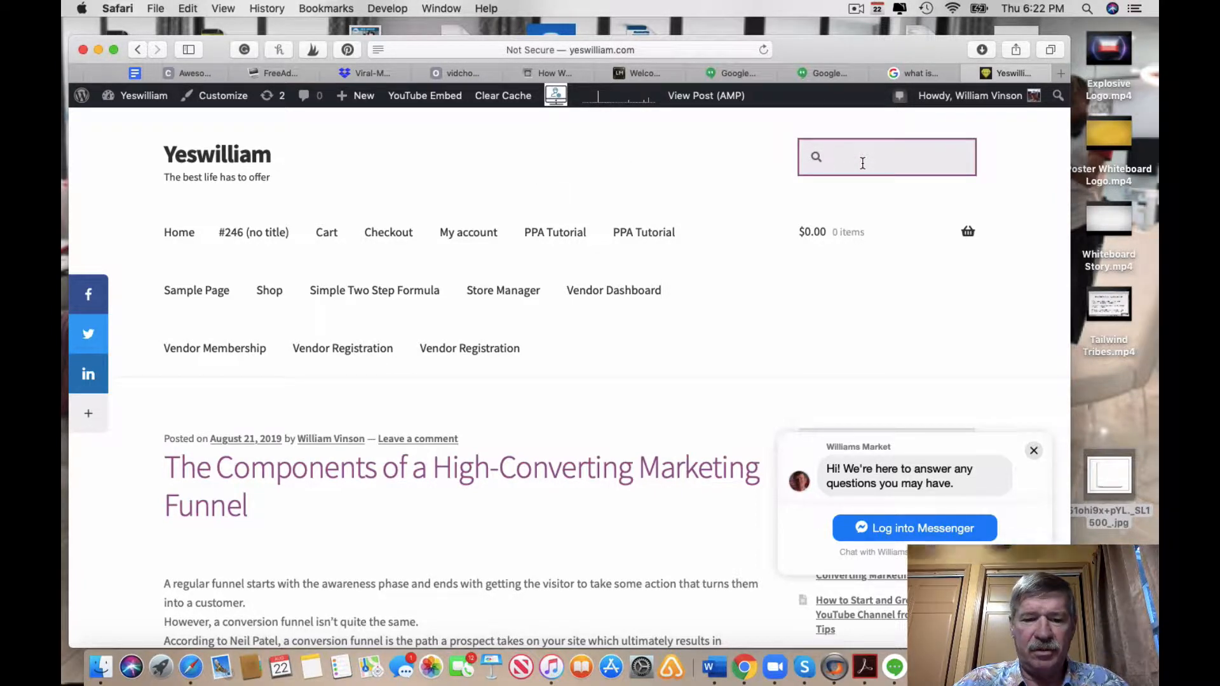
pyautogui.write('macbook pro')
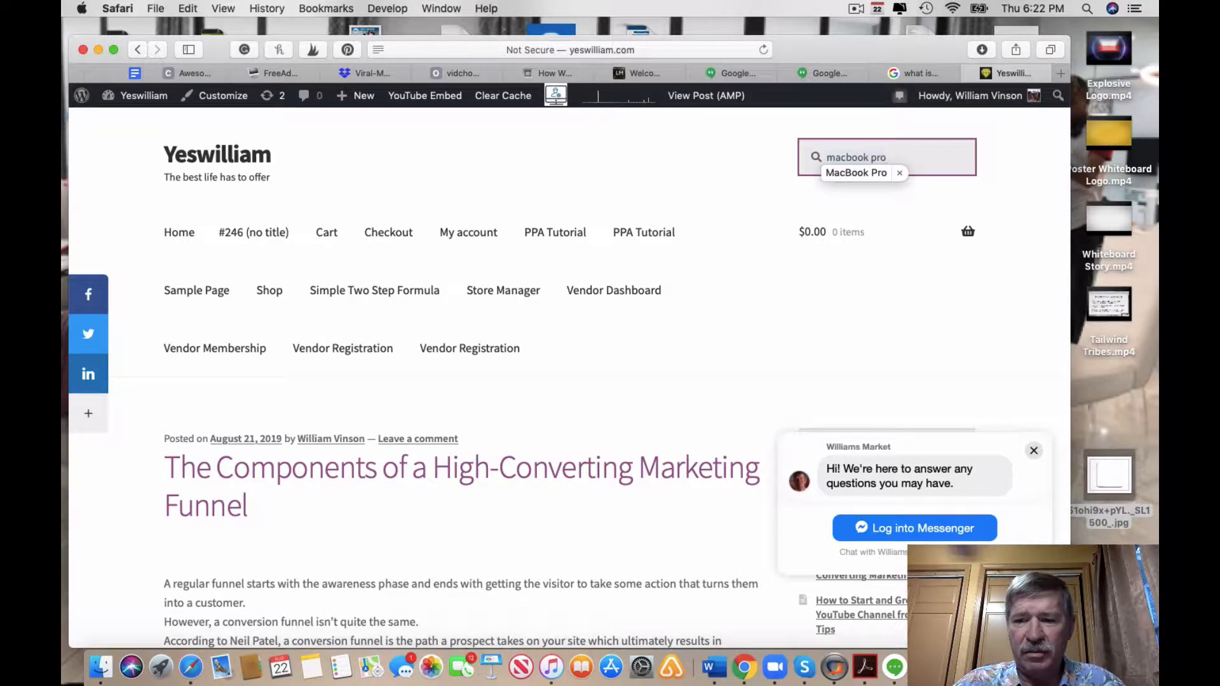
pyautogui.press('Return')
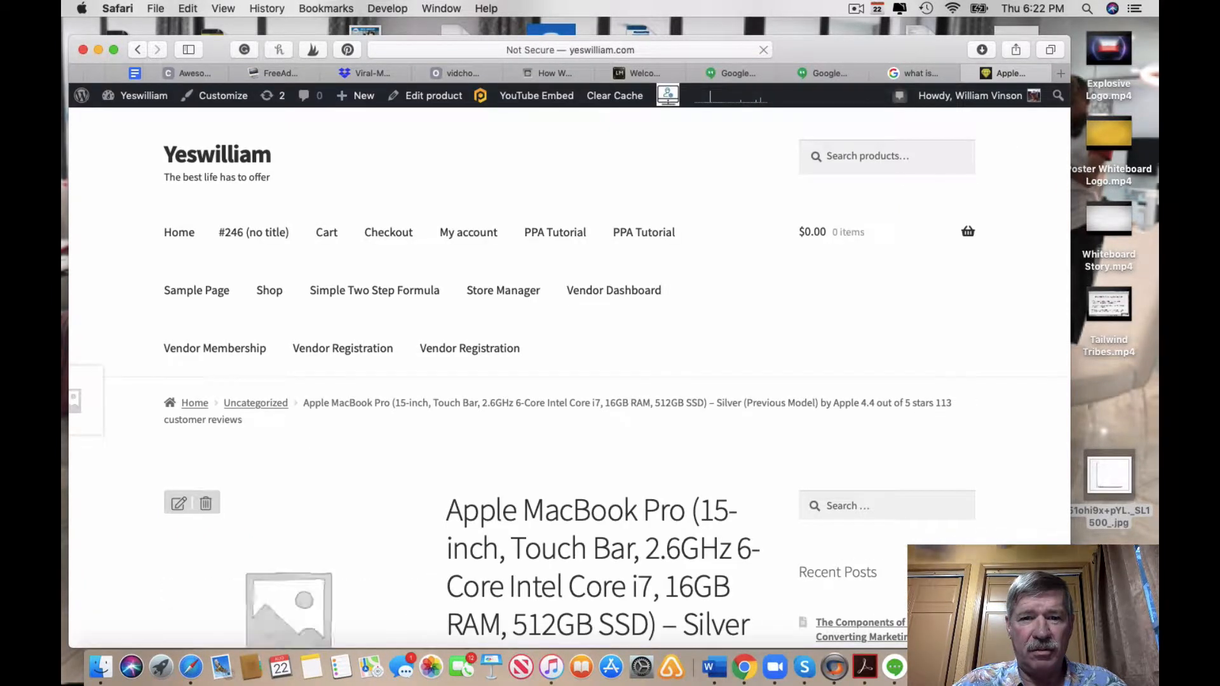
# Examine the MacBook Pro product page, including its image area, title, short description, purchase options, full description and related products
pyautogui.scroll(-5, 809, 345)
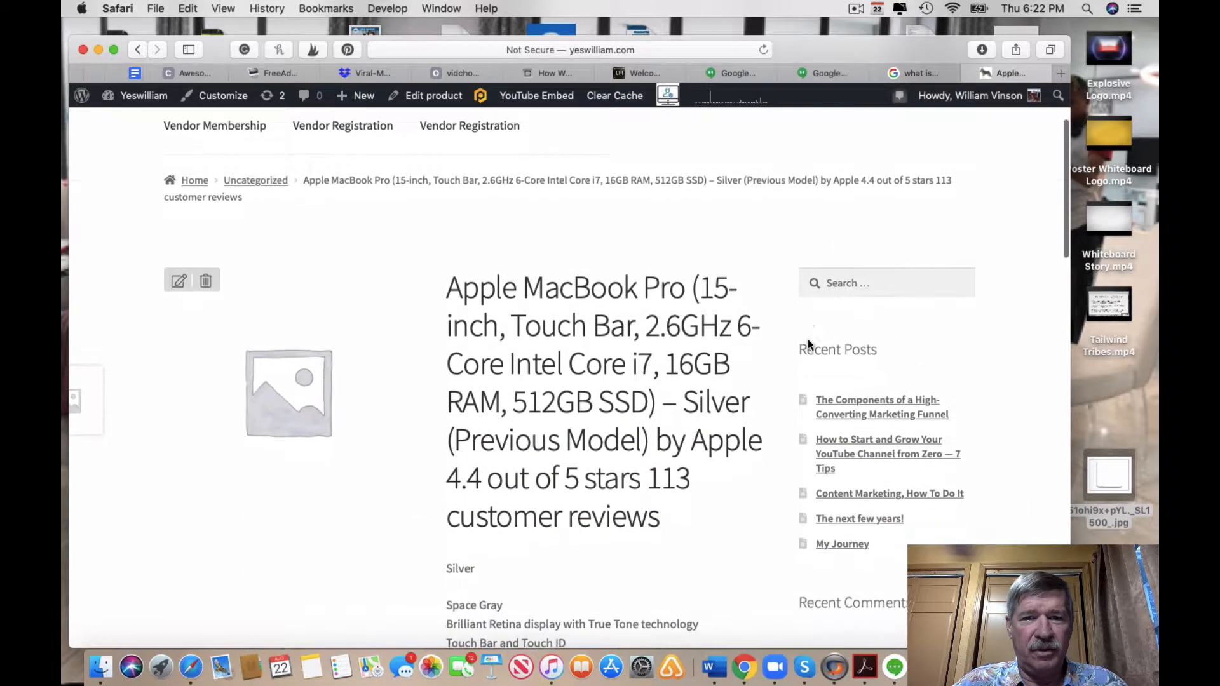
pyautogui.scroll(-7, 808, 341)
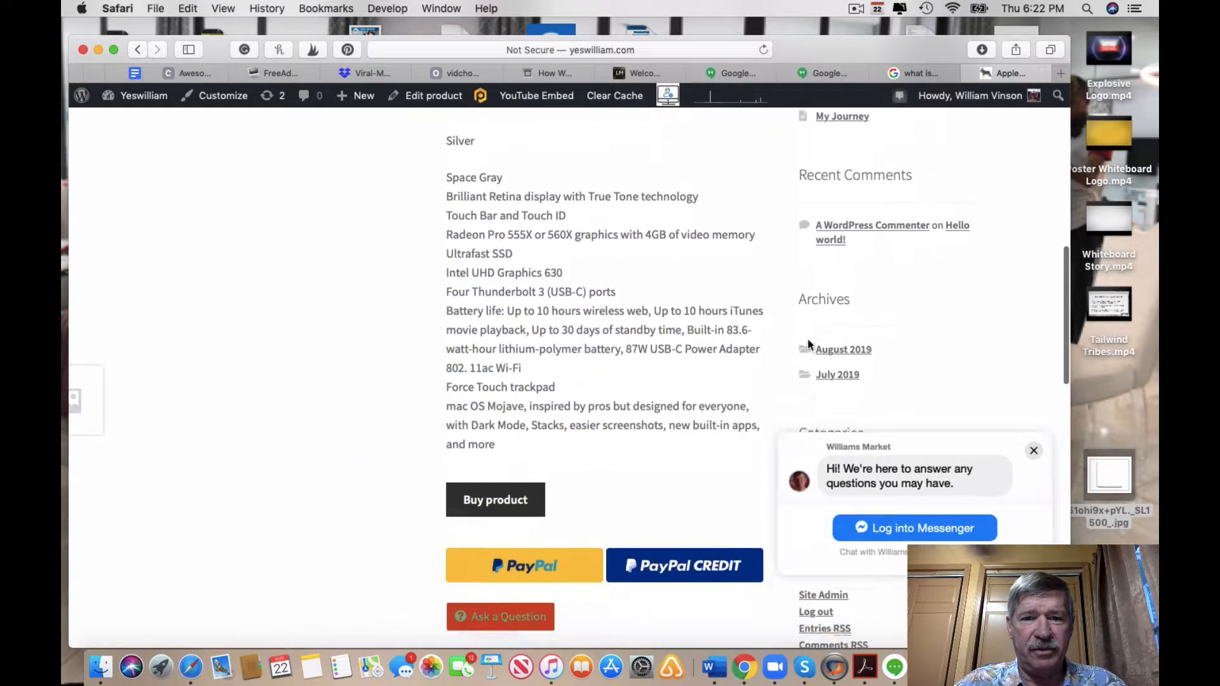
pyautogui.scroll(-6, 809, 345)
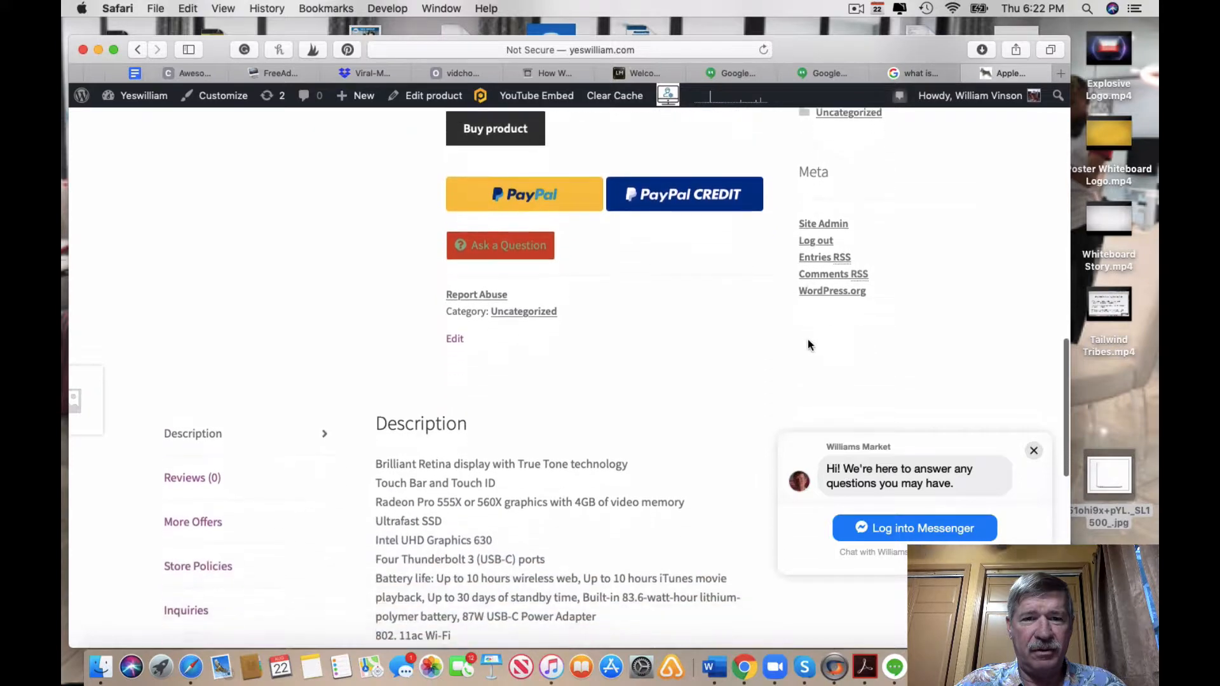
pyautogui.scroll(-6, 809, 345)
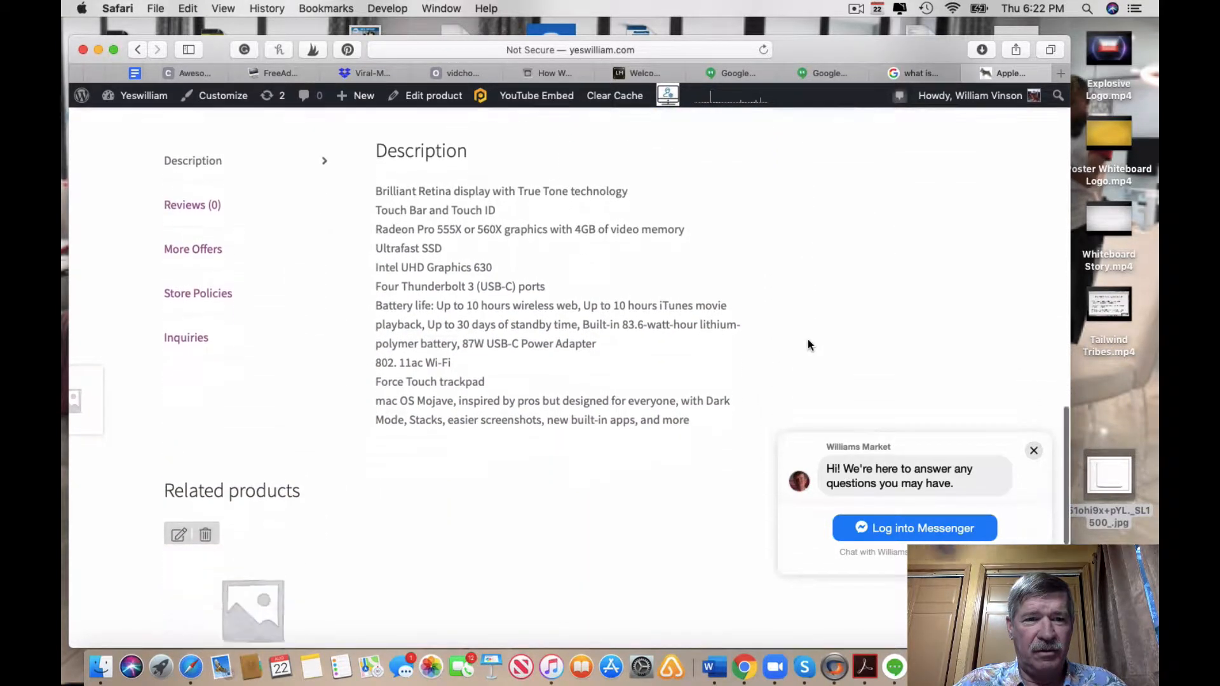
pyautogui.scroll(-3, 808, 346)
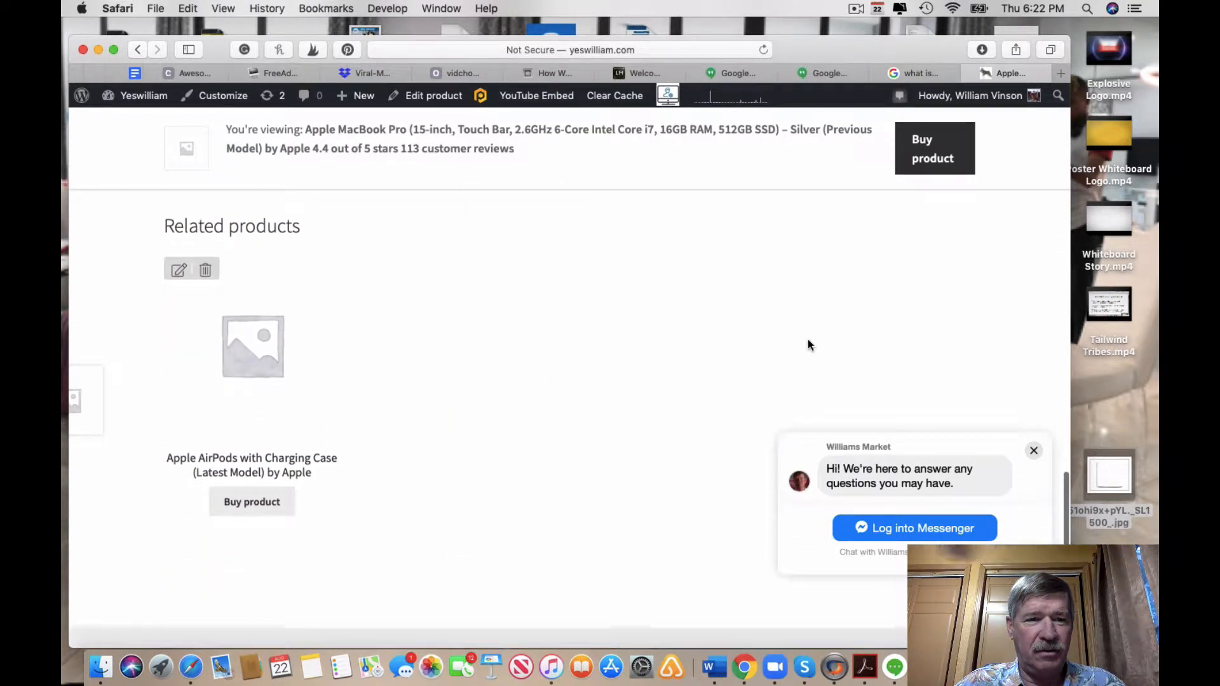
pyautogui.scroll(15, 808, 346)
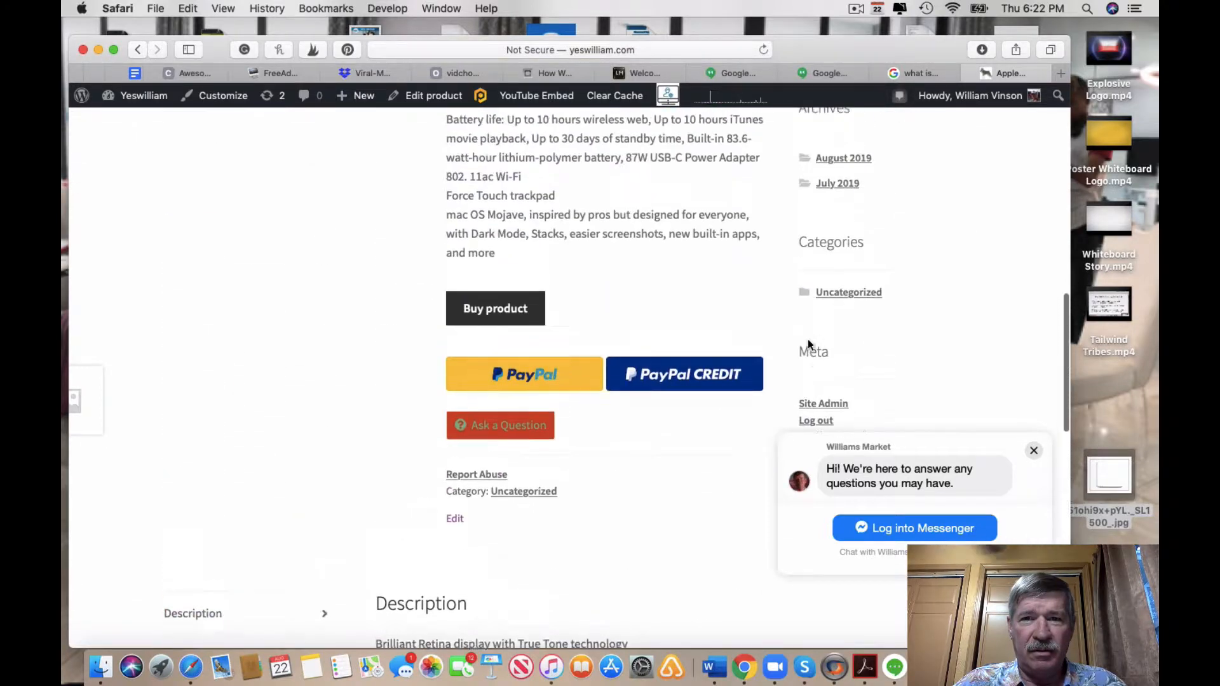
pyautogui.scroll(10, 809, 345)
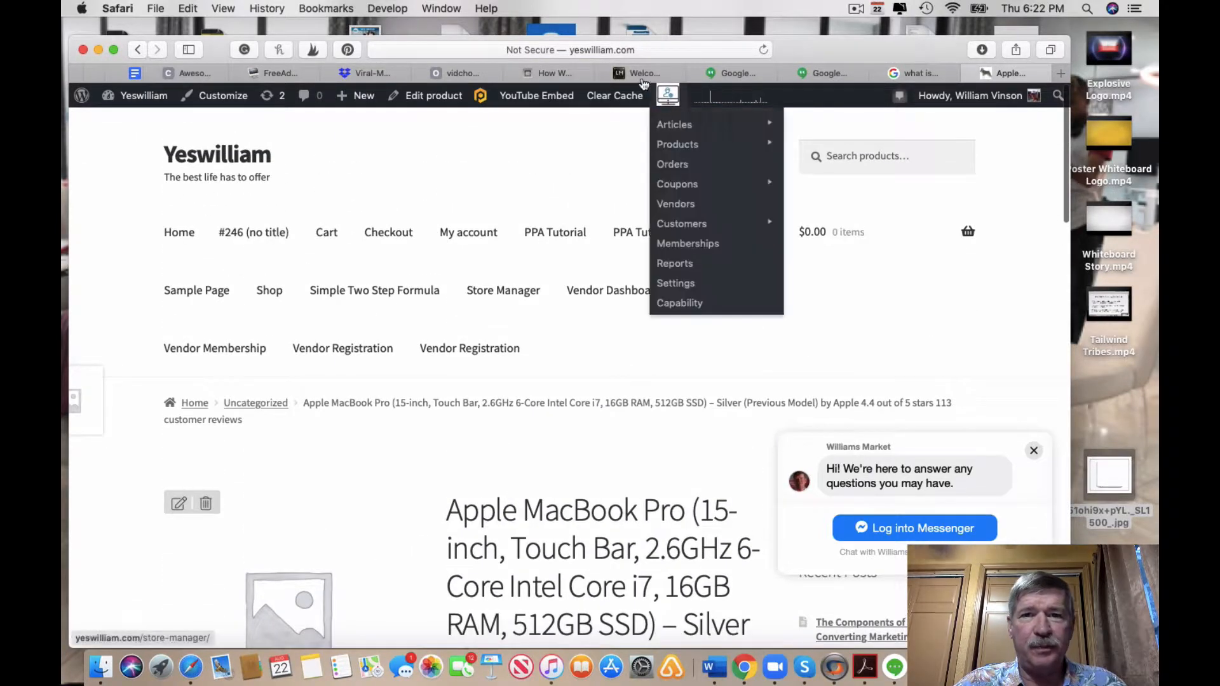
pyautogui.scroll(-4, 583, 348)
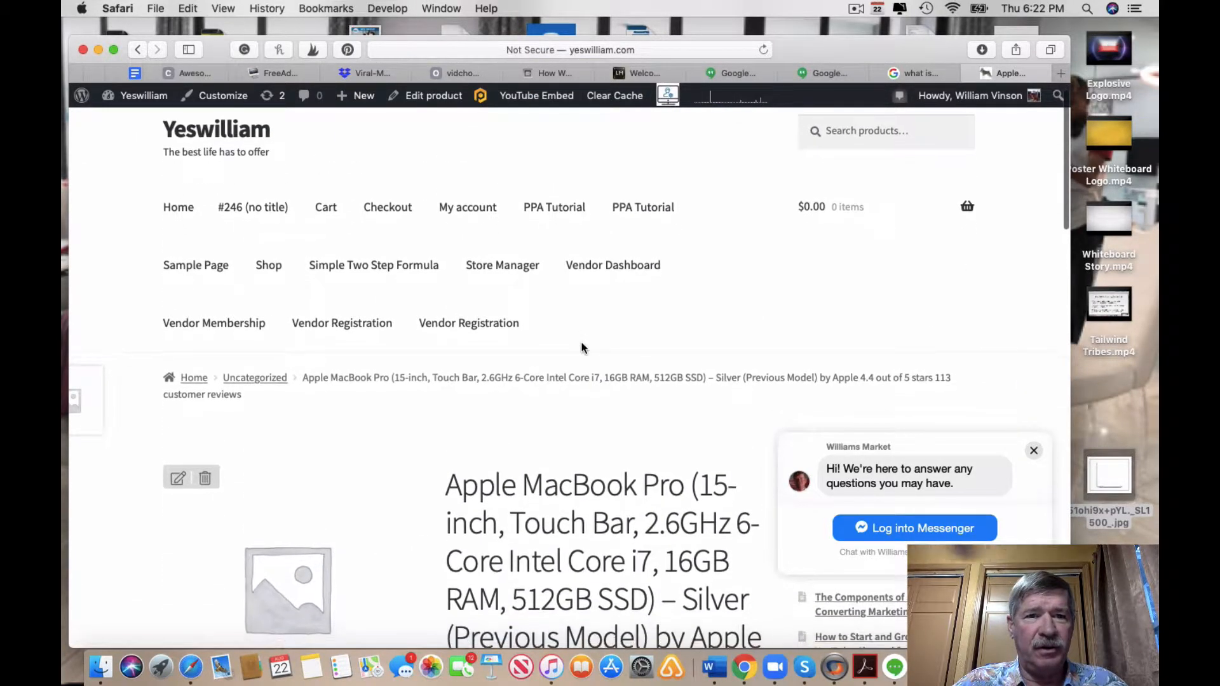
pyautogui.scroll(-3, 564, 508)
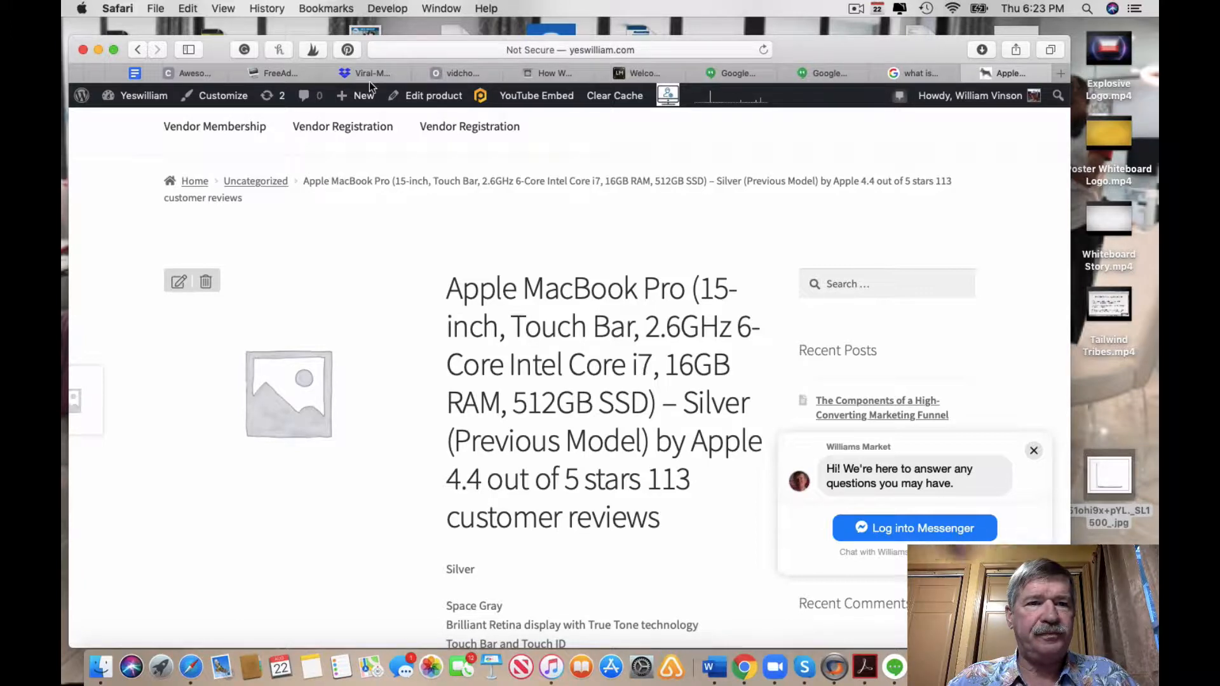
# Return to the MacBook Pro's Edit Product page and set 41dv-35PN0L-1._SL1024_.jpg from the media library as its product image
pyautogui.hscroll(-5, 385, 73)
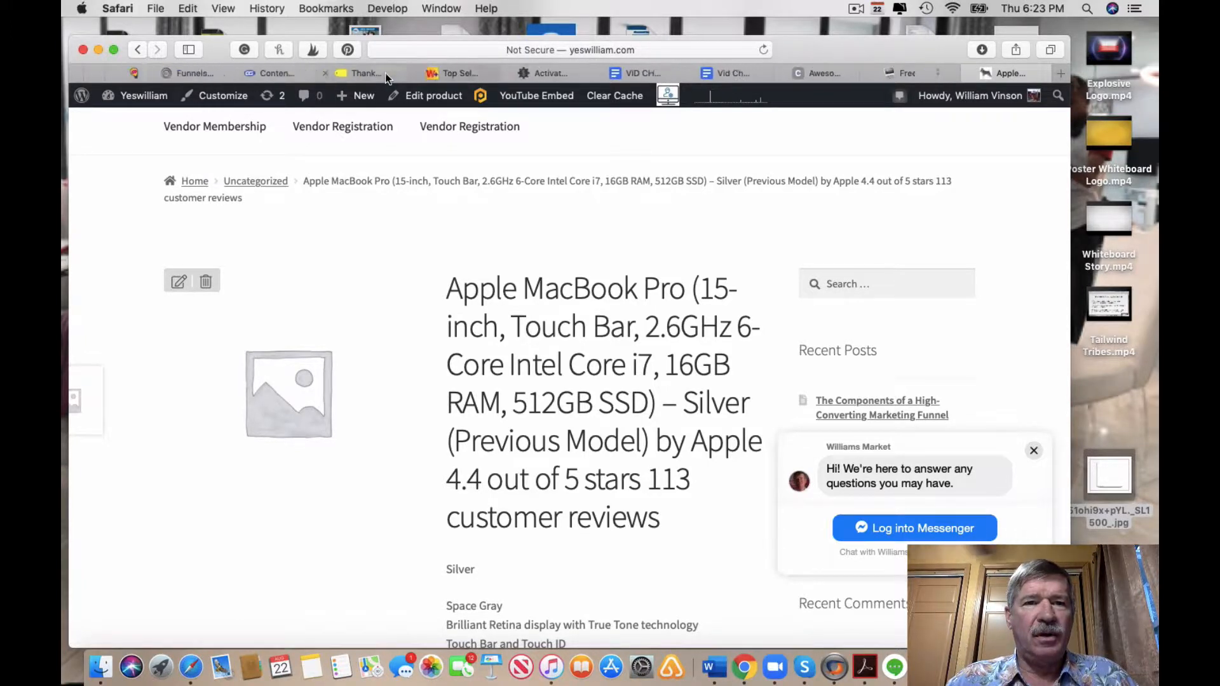
pyautogui.hscroll(-3, 386, 77)
pyautogui.hscroll(-8, 385, 73)
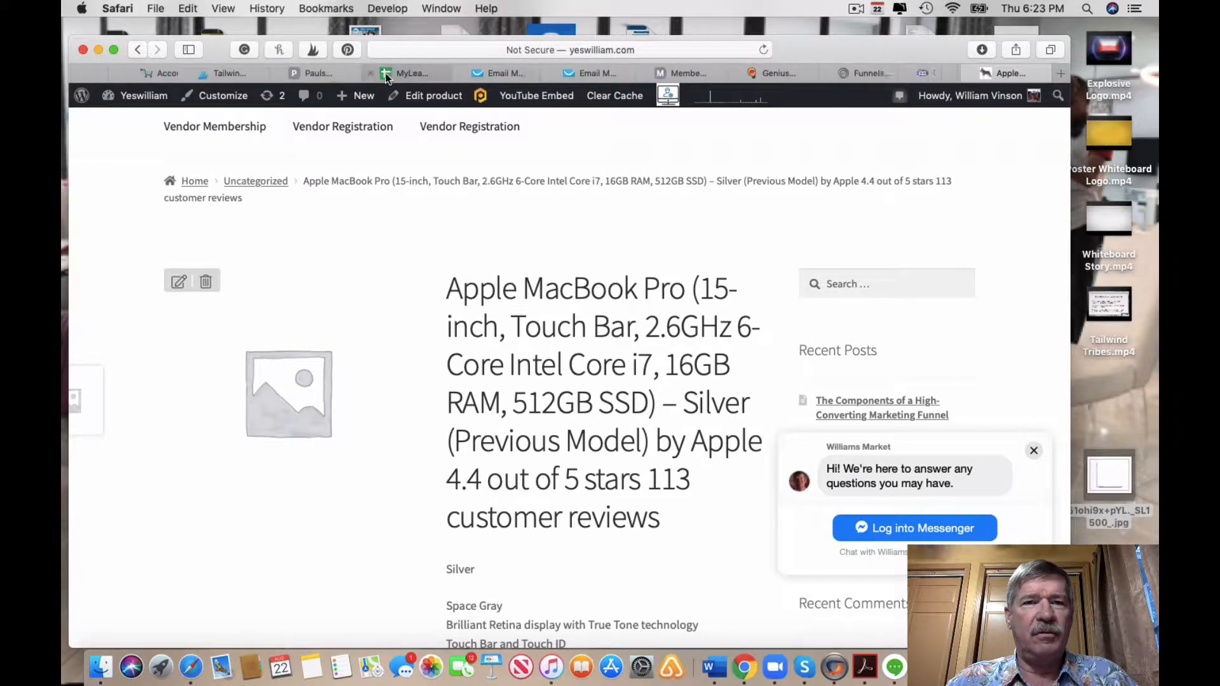
pyautogui.hscroll(-5, 386, 76)
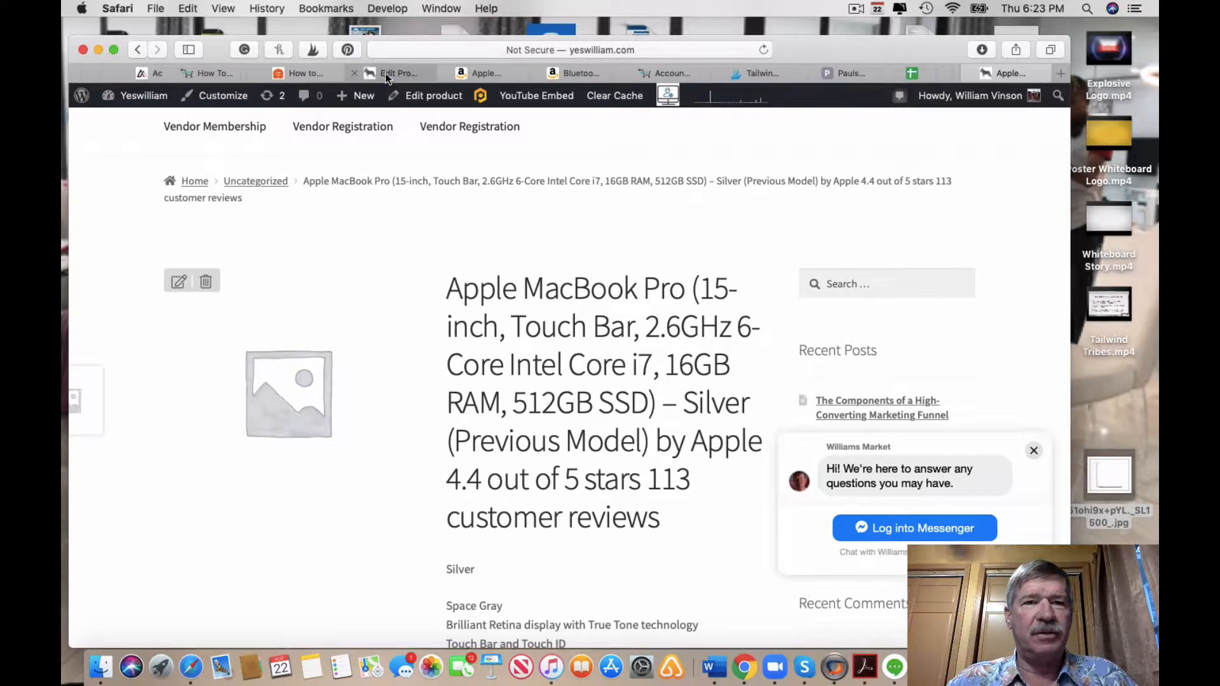
pyautogui.click(459, 73)
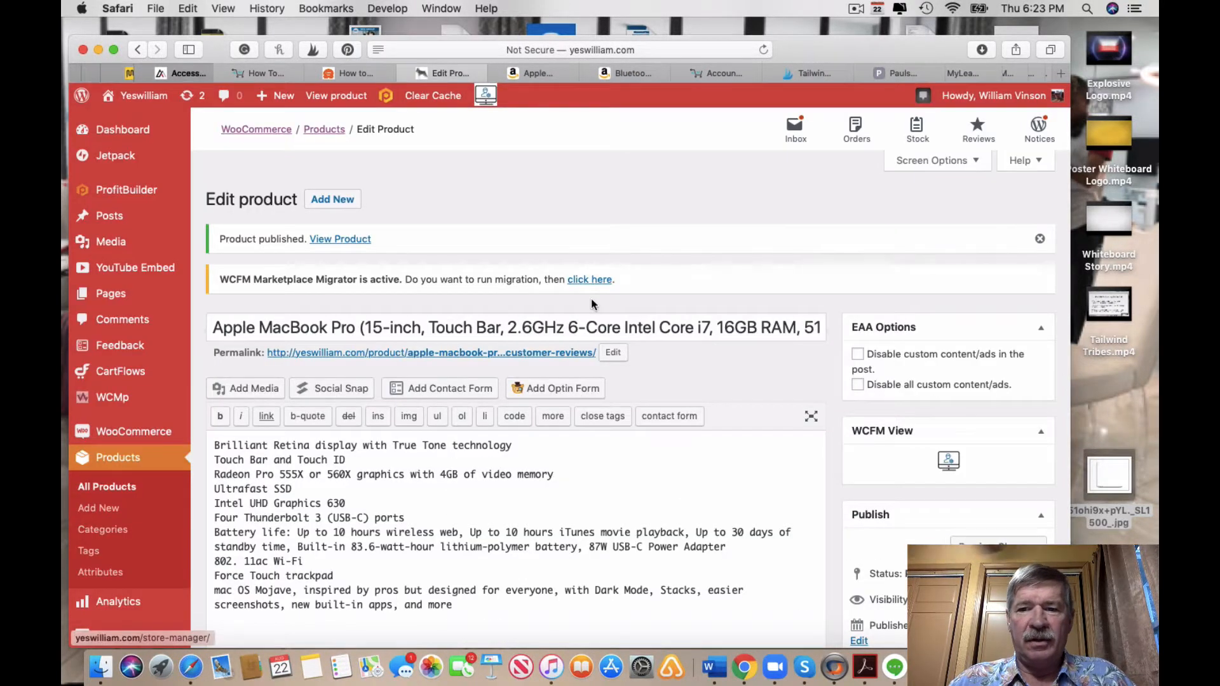
pyautogui.scroll(-15, 591, 299)
pyautogui.scroll(-10, 591, 298)
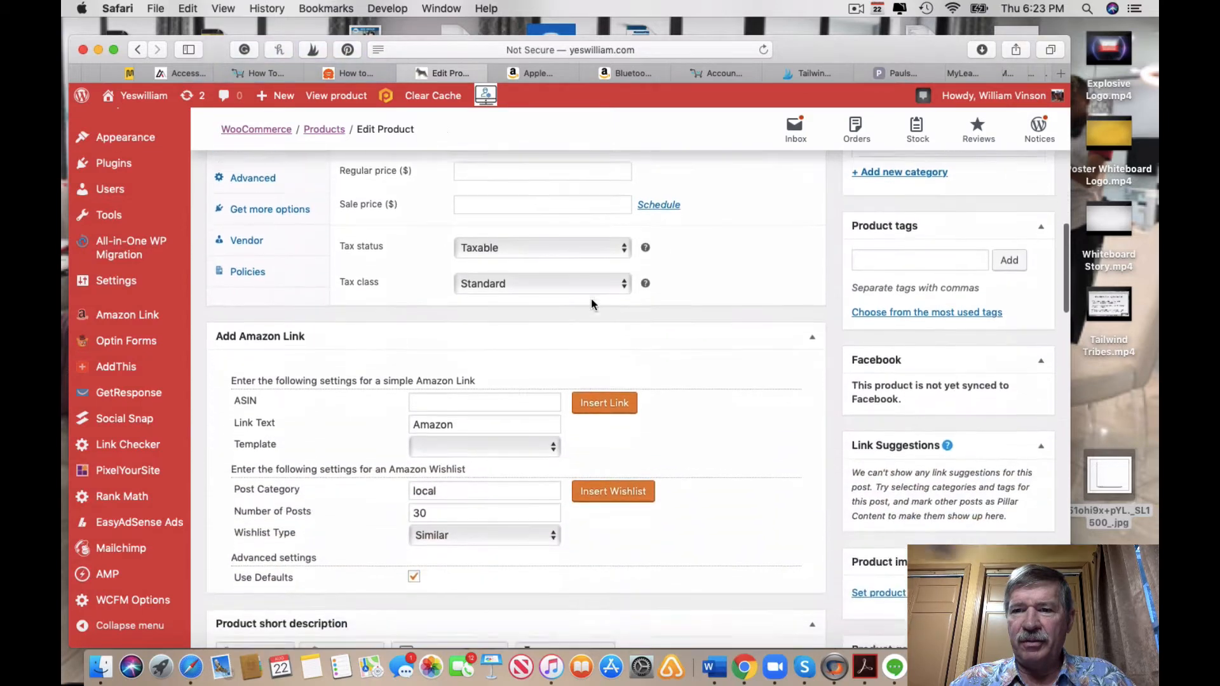
pyautogui.scroll(3, 591, 304)
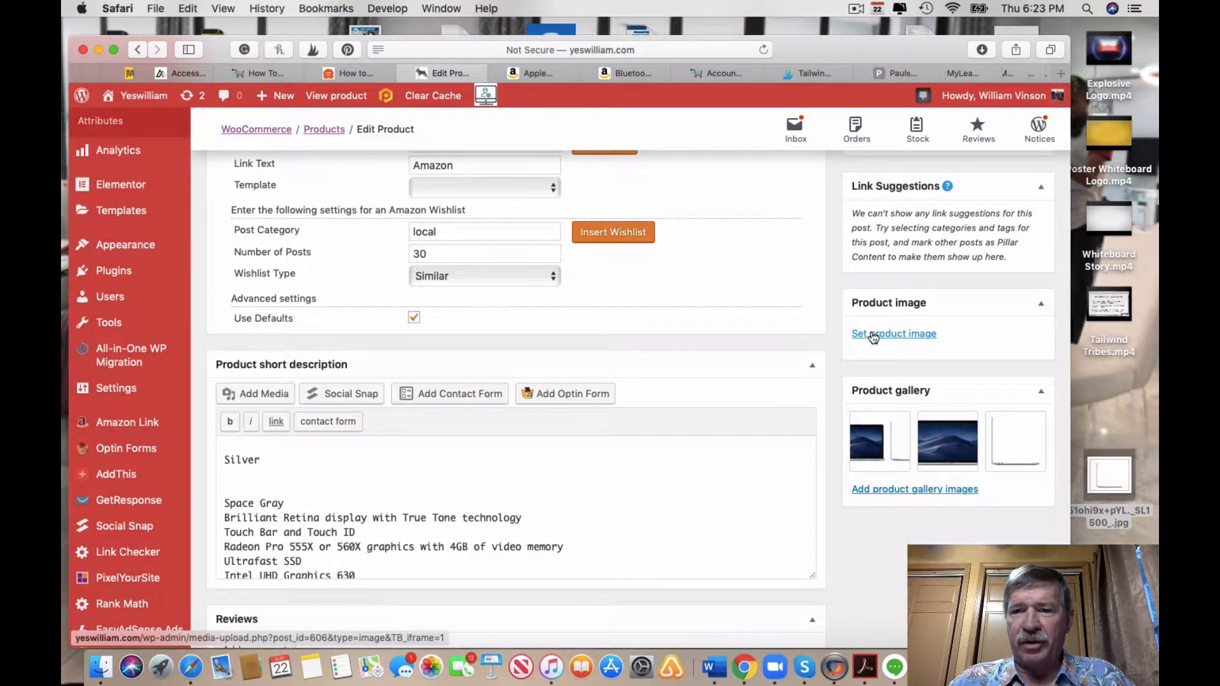
pyautogui.click(874, 336)
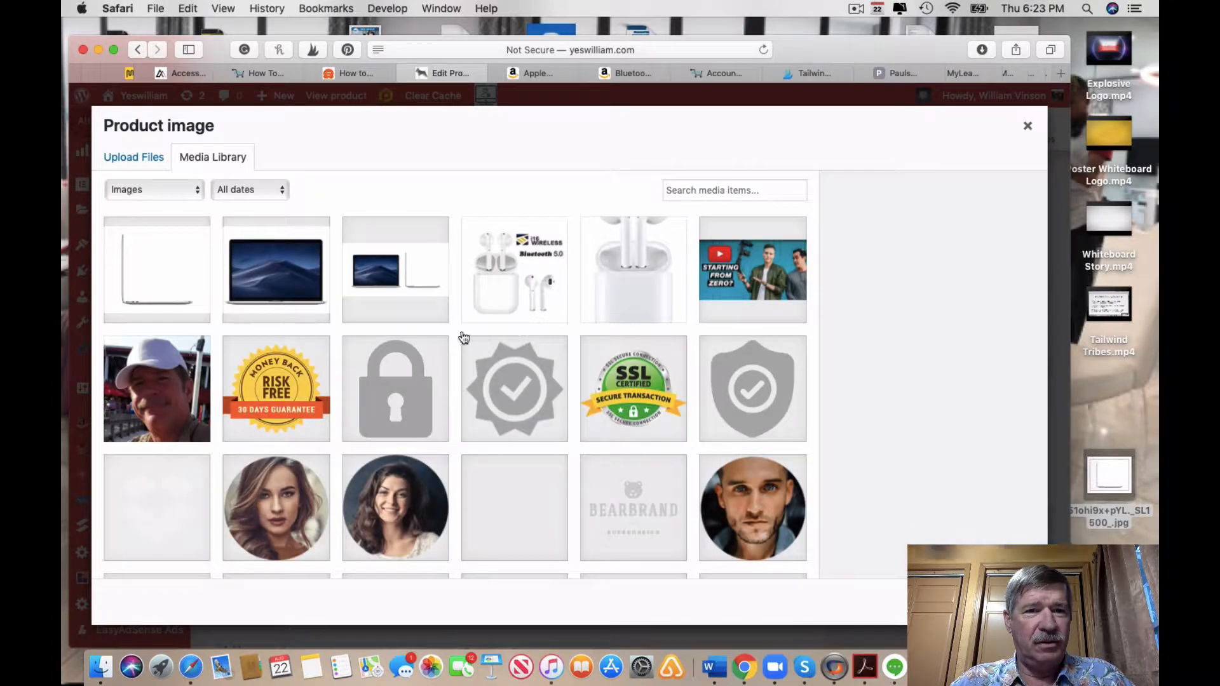
pyautogui.click(374, 293)
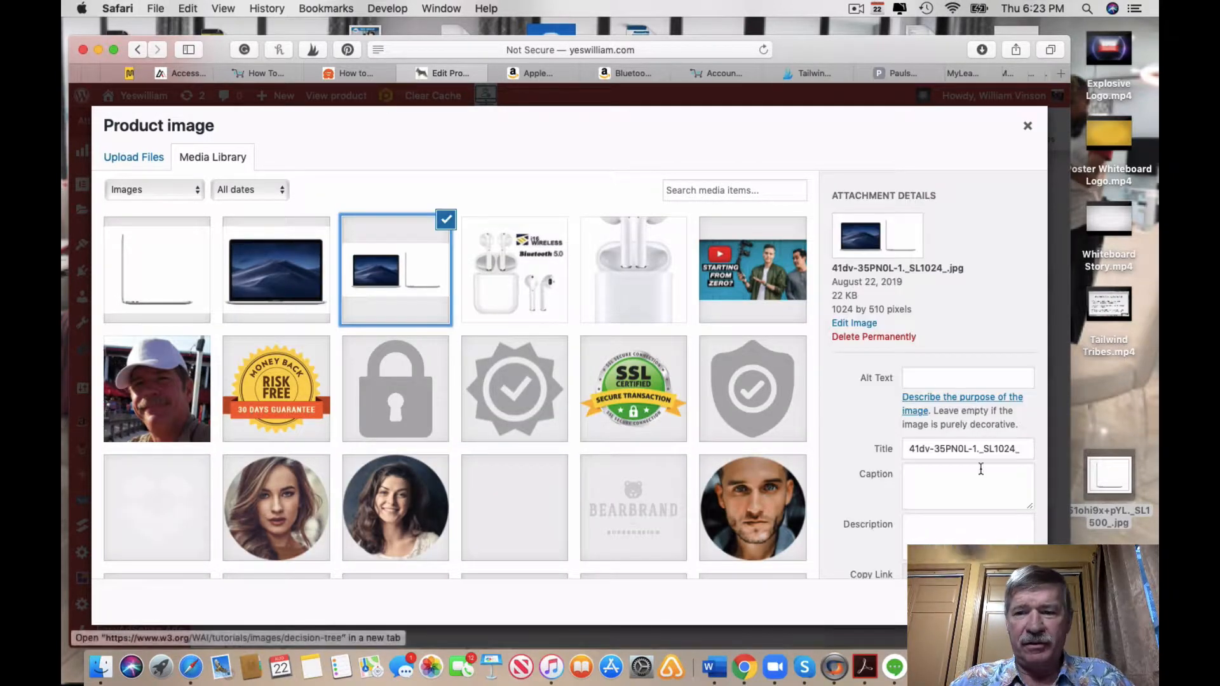
pyautogui.click(996, 602)
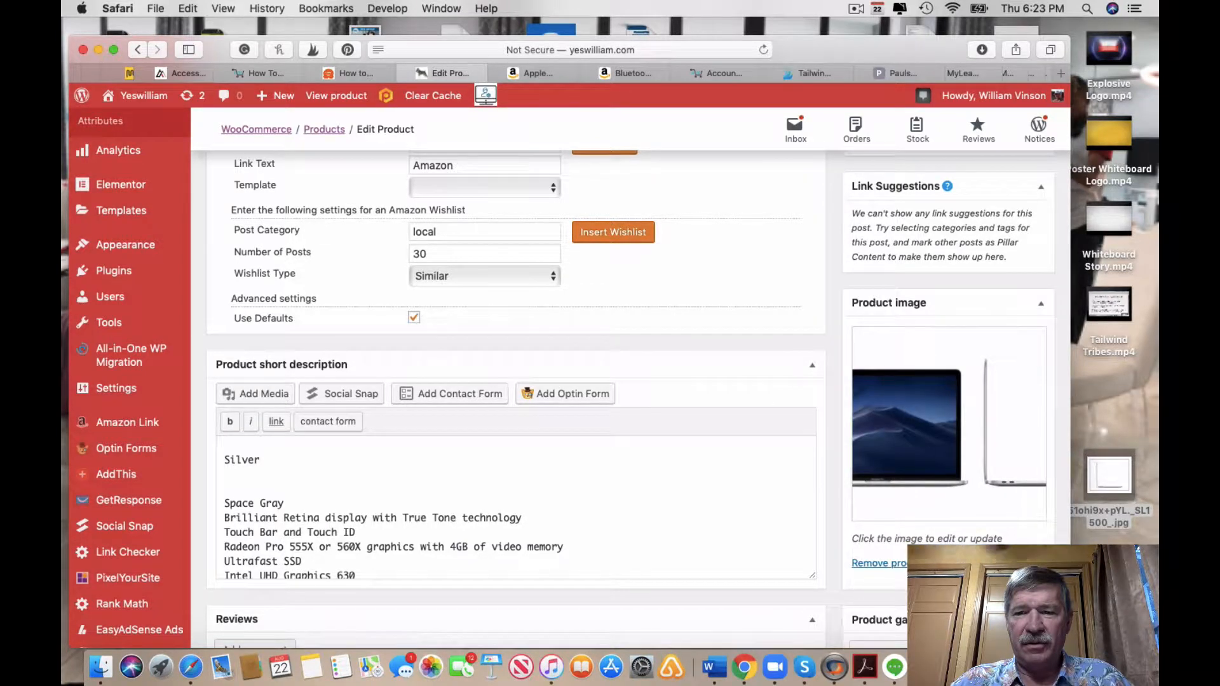
pyautogui.scroll(-3, 769, 329)
pyautogui.scroll(4, 769, 329)
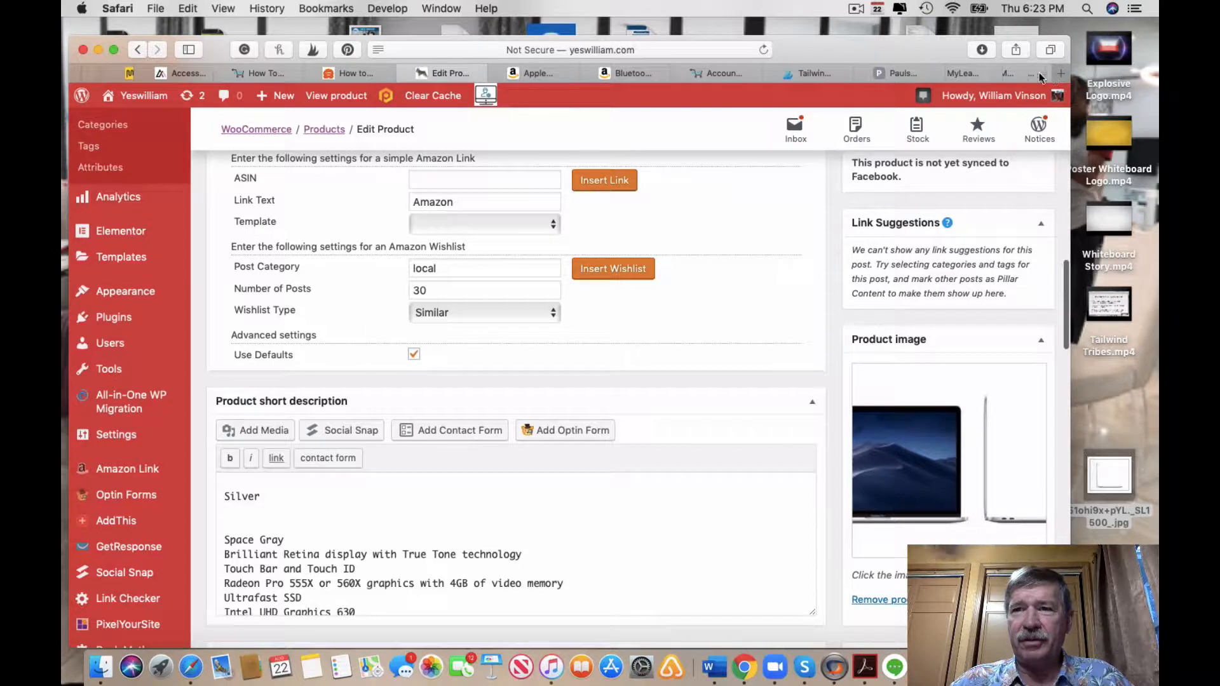
# Switch back to the live MacBook Pro product page, reload it, and check its image and product details
pyautogui.hscroll(5, 1028, 67)
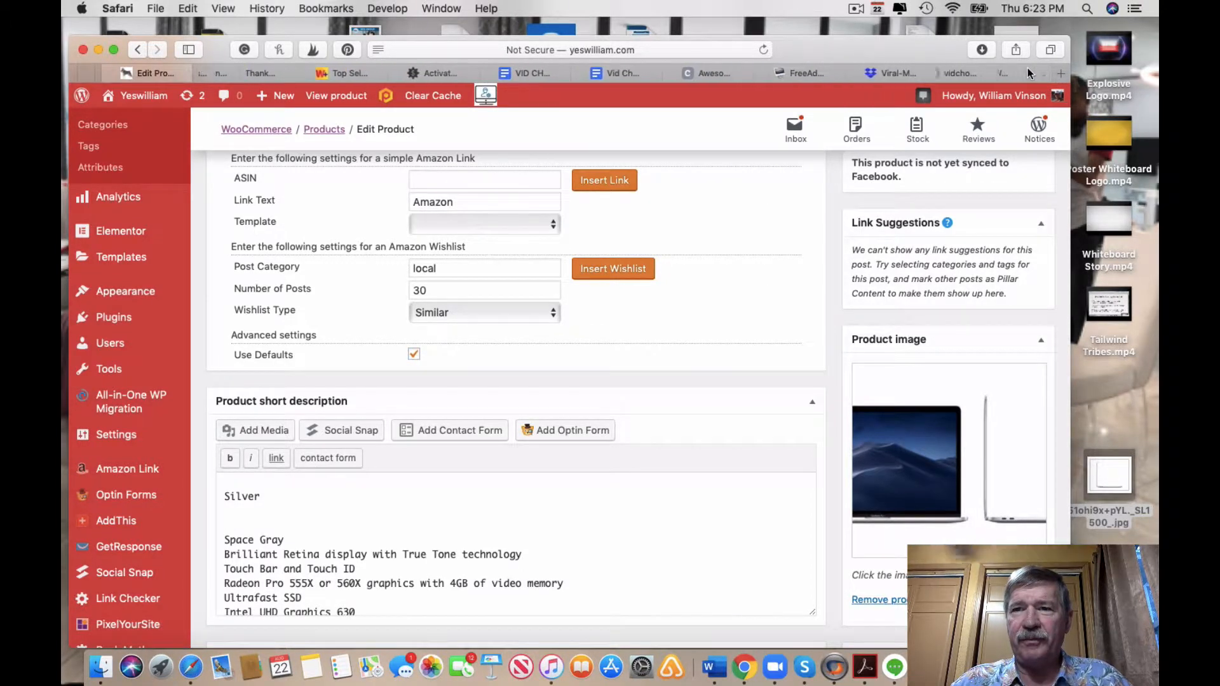
pyautogui.hscroll(5, 1028, 67)
pyautogui.click(986, 75)
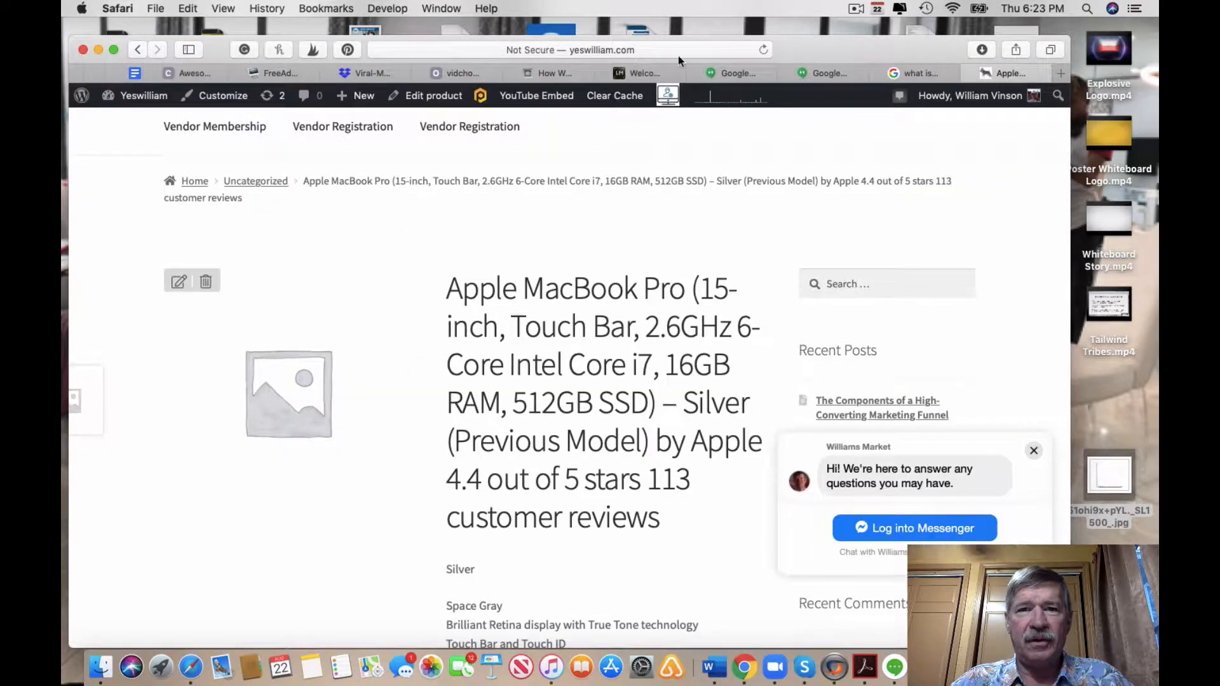
pyautogui.click(764, 51)
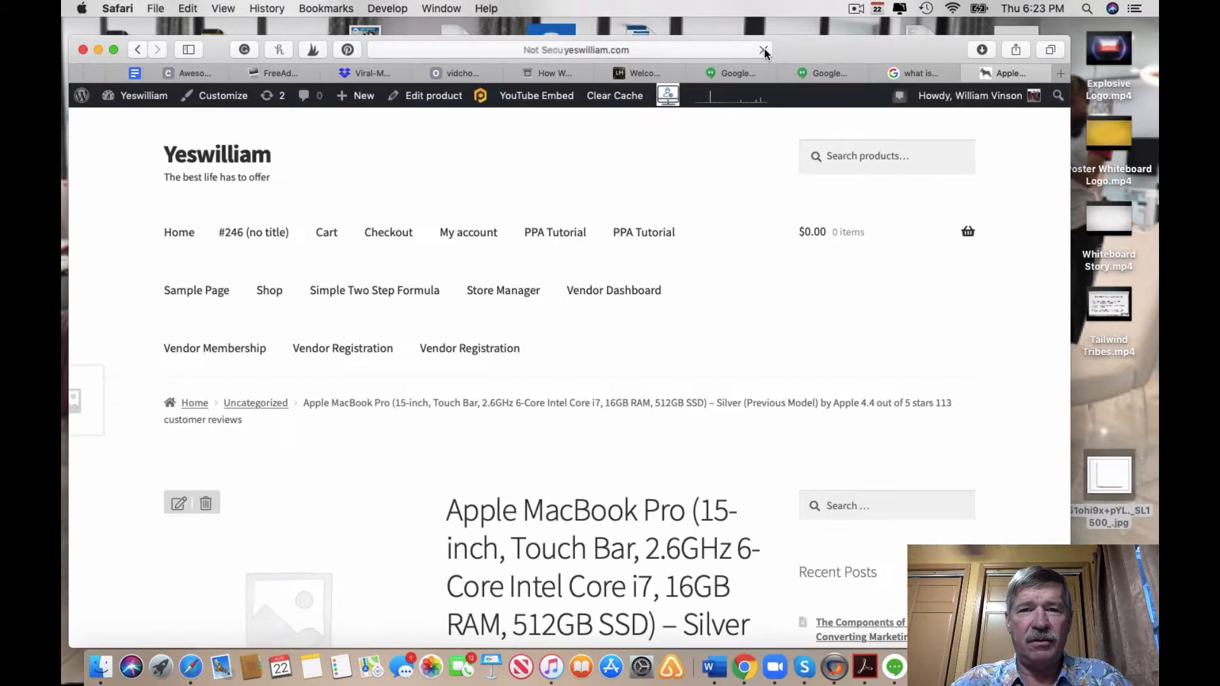
pyautogui.scroll(-15, 655, 356)
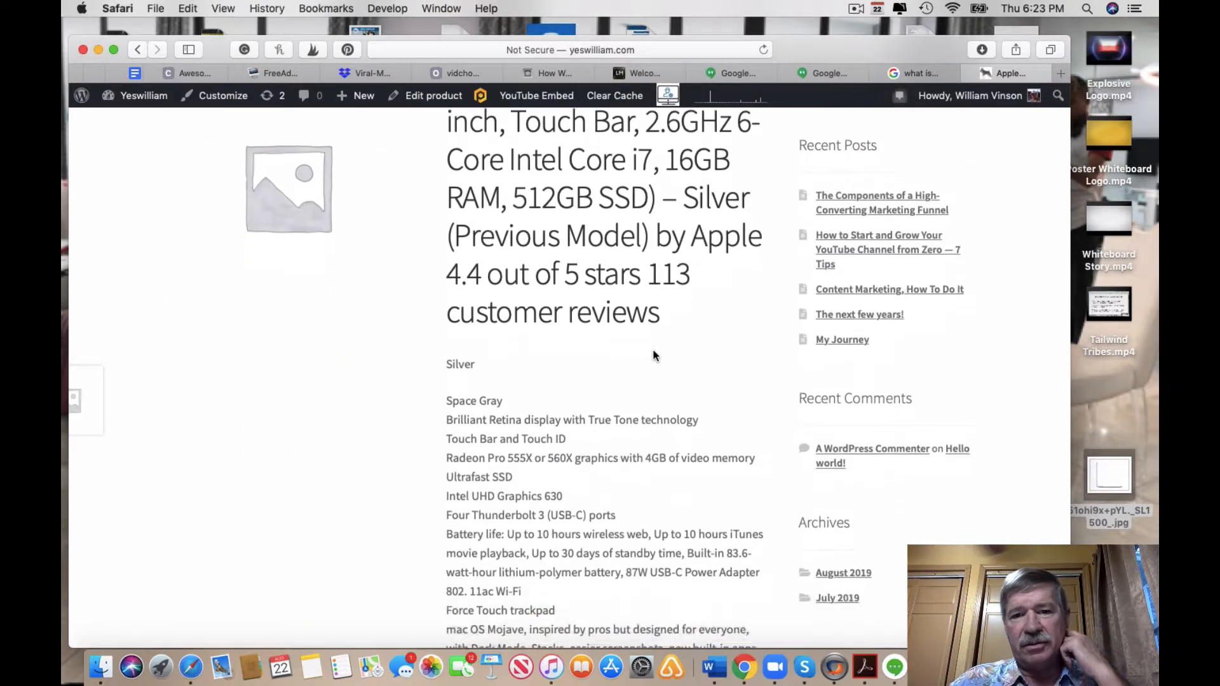
pyautogui.scroll(-8, 655, 356)
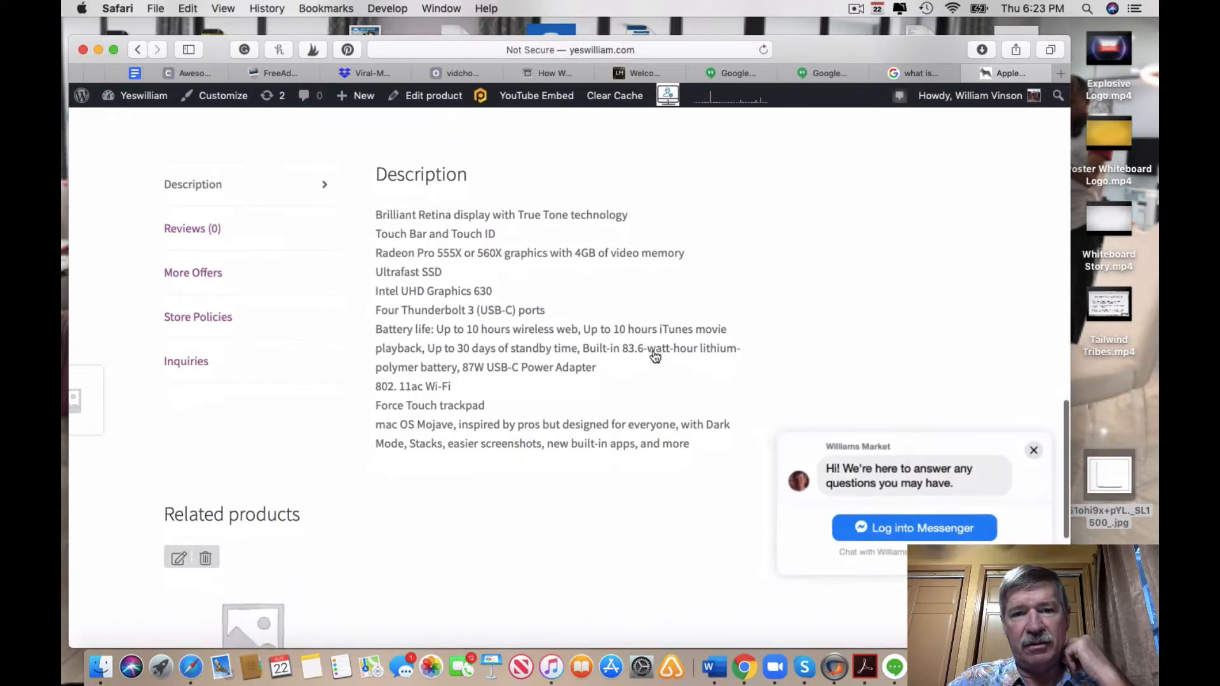
pyautogui.scroll(12, 655, 356)
pyautogui.scroll(6, 654, 354)
pyautogui.scroll(-4, 654, 350)
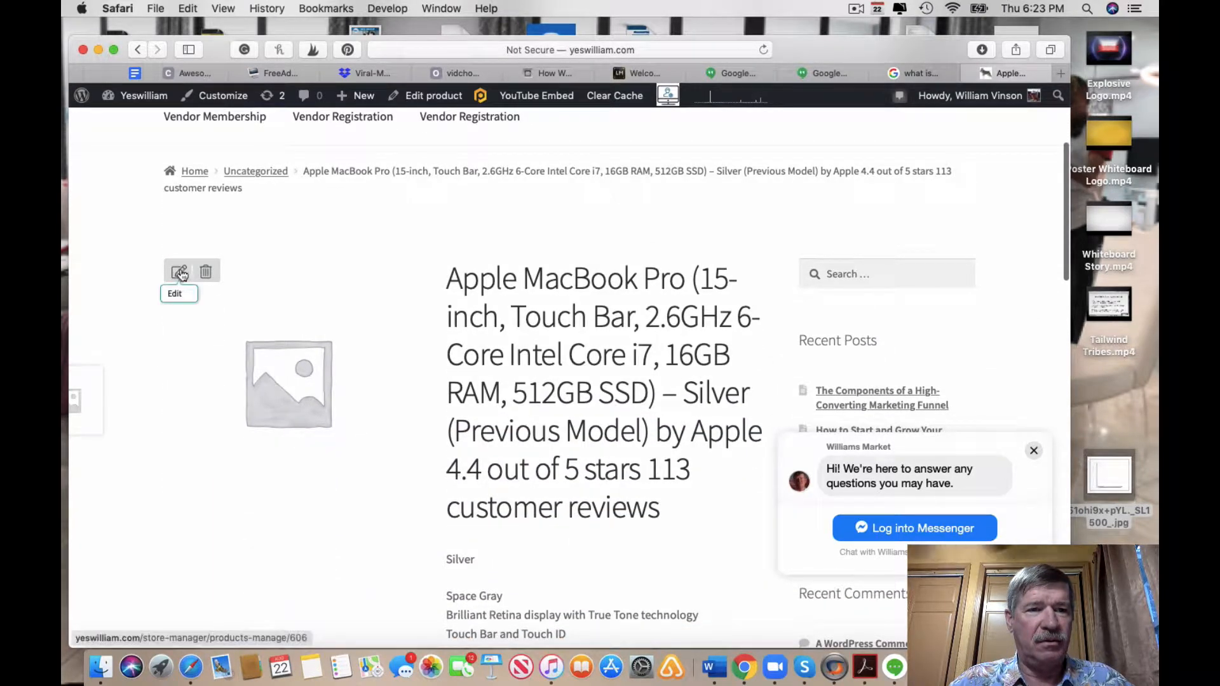
# Open the MacBook Pro for editing in the store manager and check its featured image, gallery images and descriptions
pyautogui.click(179, 272)
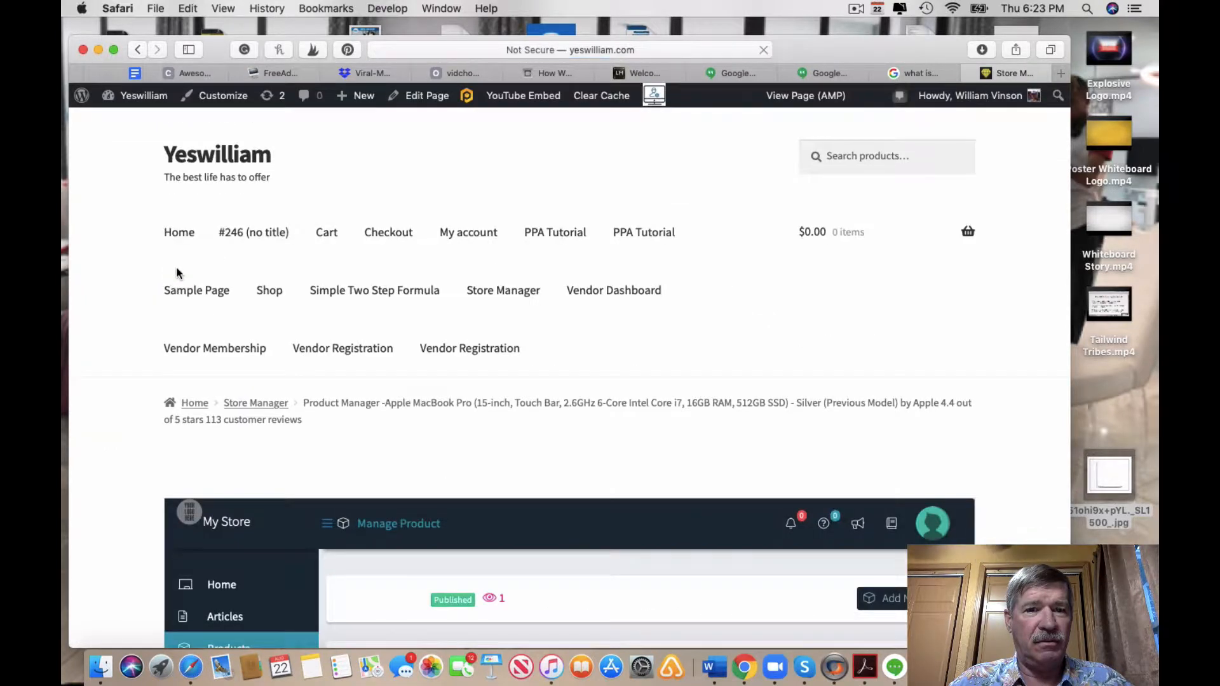
pyautogui.scroll(-5, 316, 449)
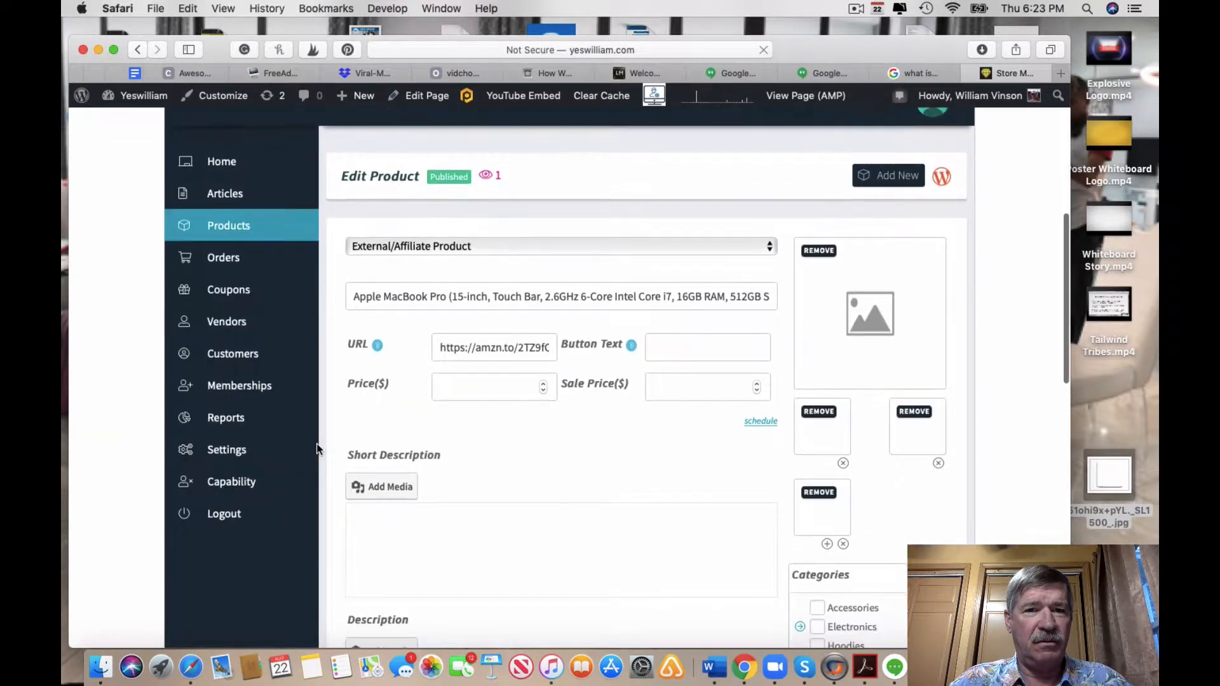
pyautogui.scroll(-5, 317, 448)
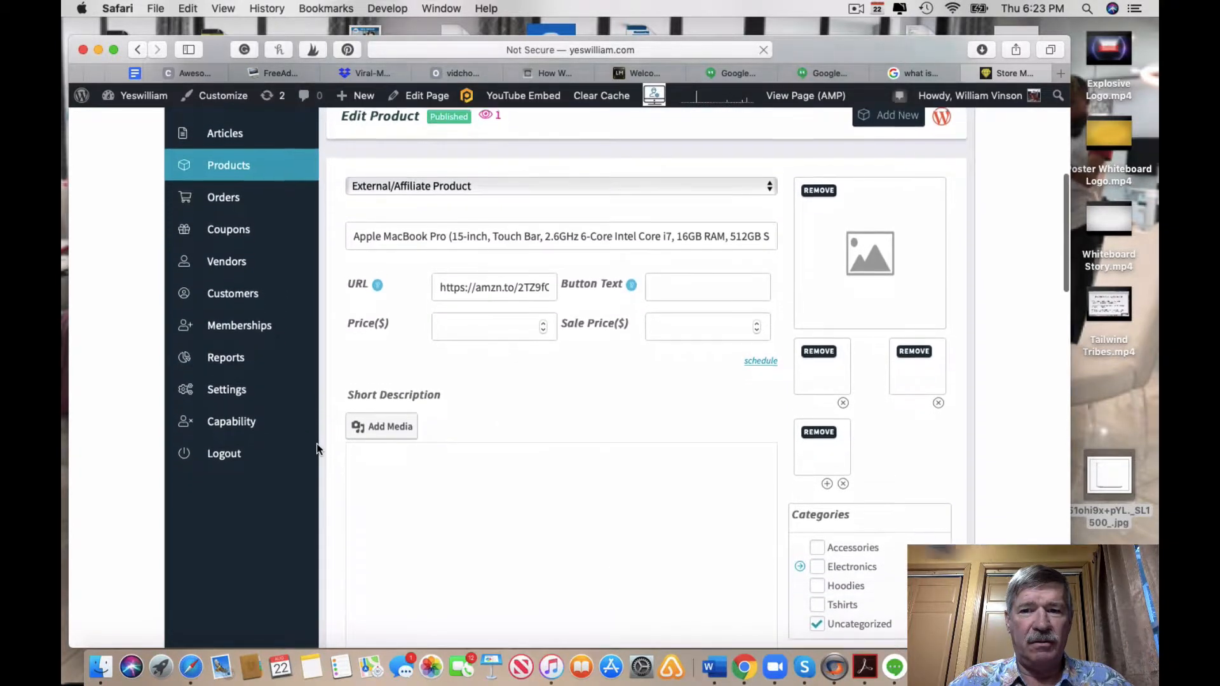
pyautogui.scroll(3, 320, 450)
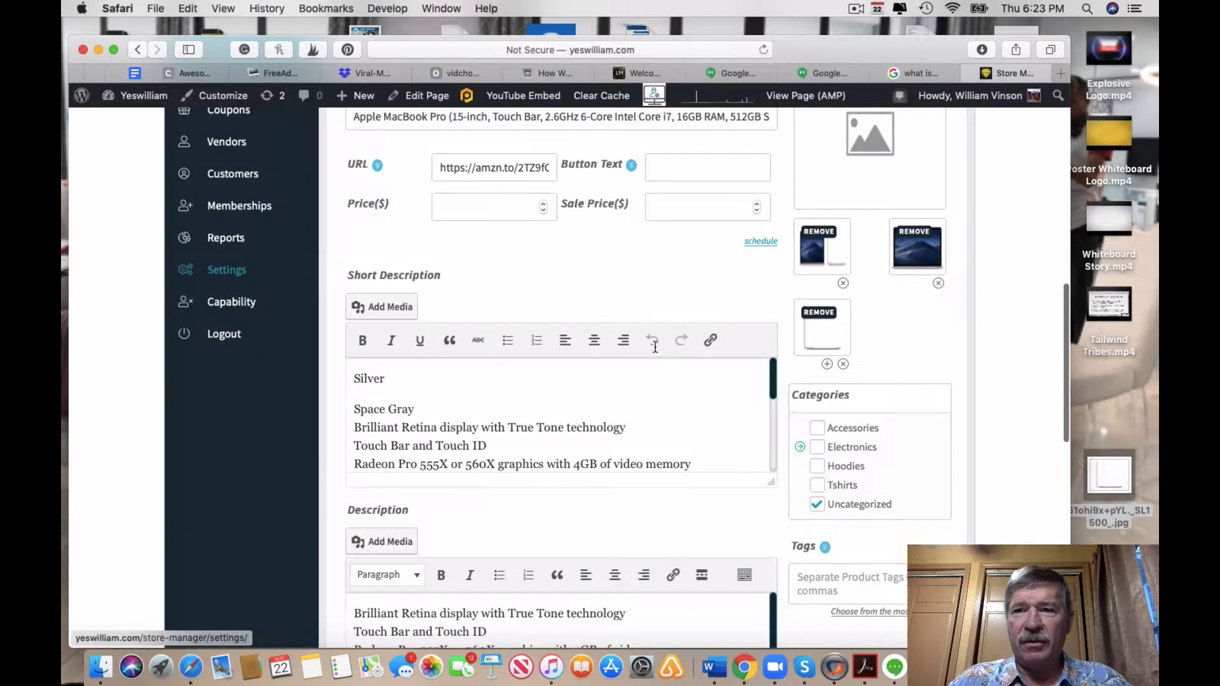
pyautogui.scroll(2, 946, 335)
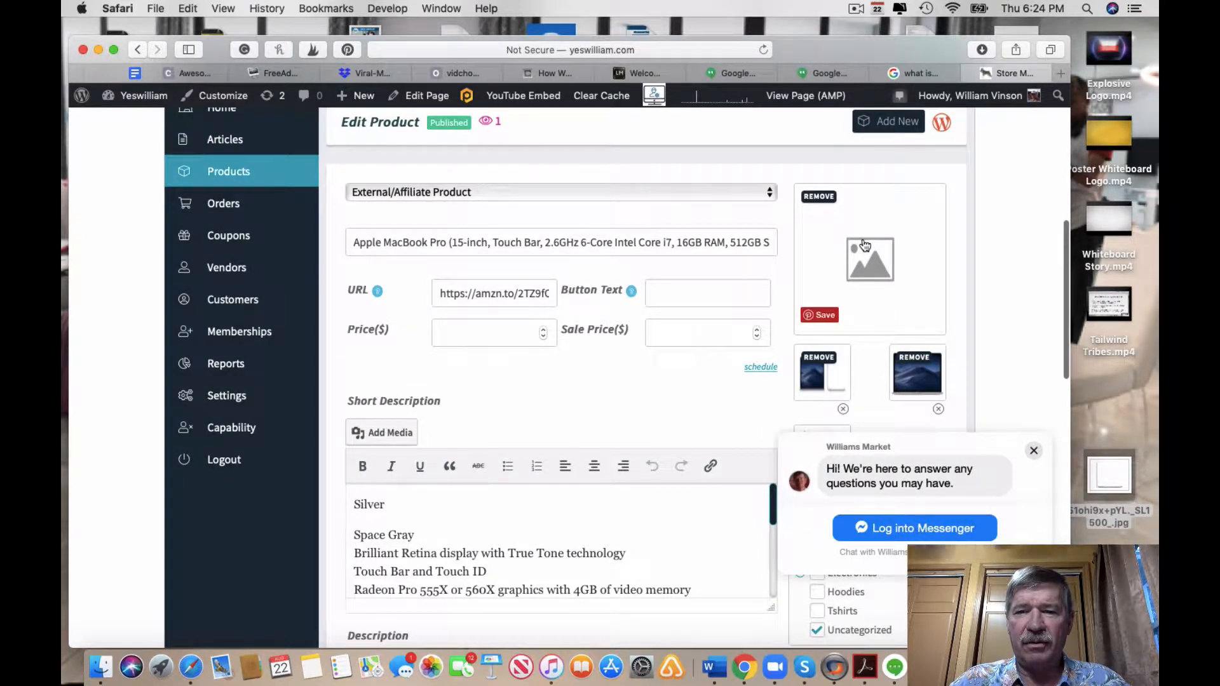
pyautogui.scroll(-3, 865, 248)
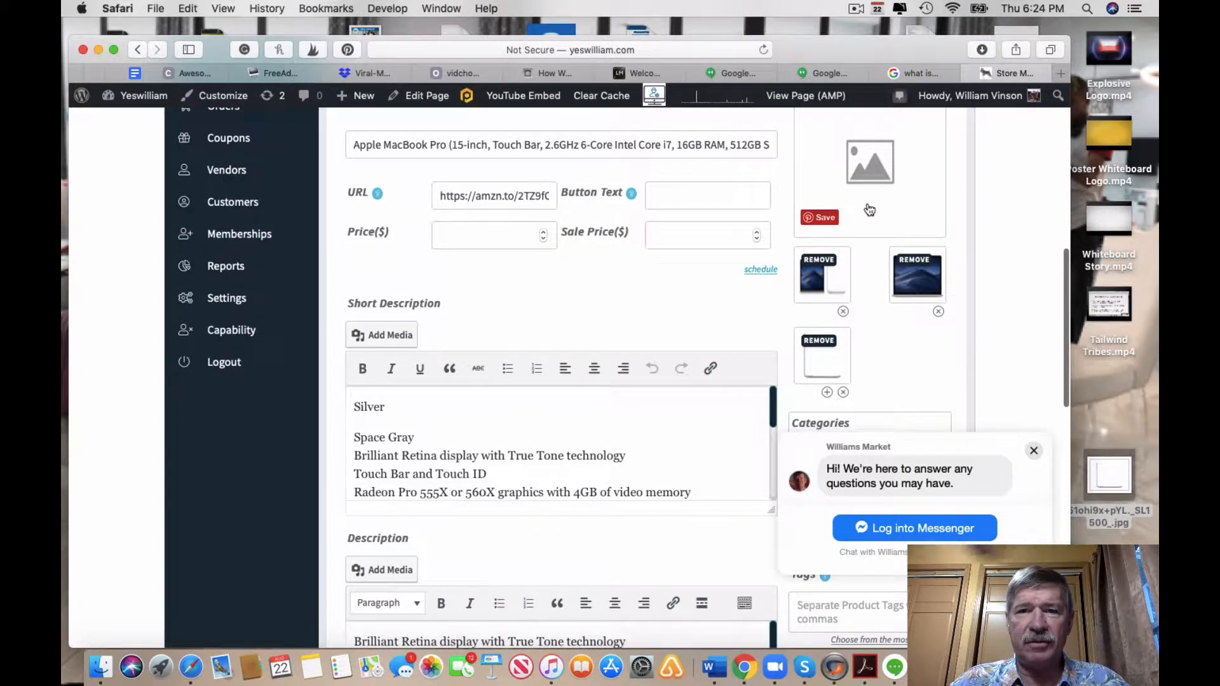
# Search the store's products for "wireless earbuds"
pyautogui.scroll(10, 870, 210)
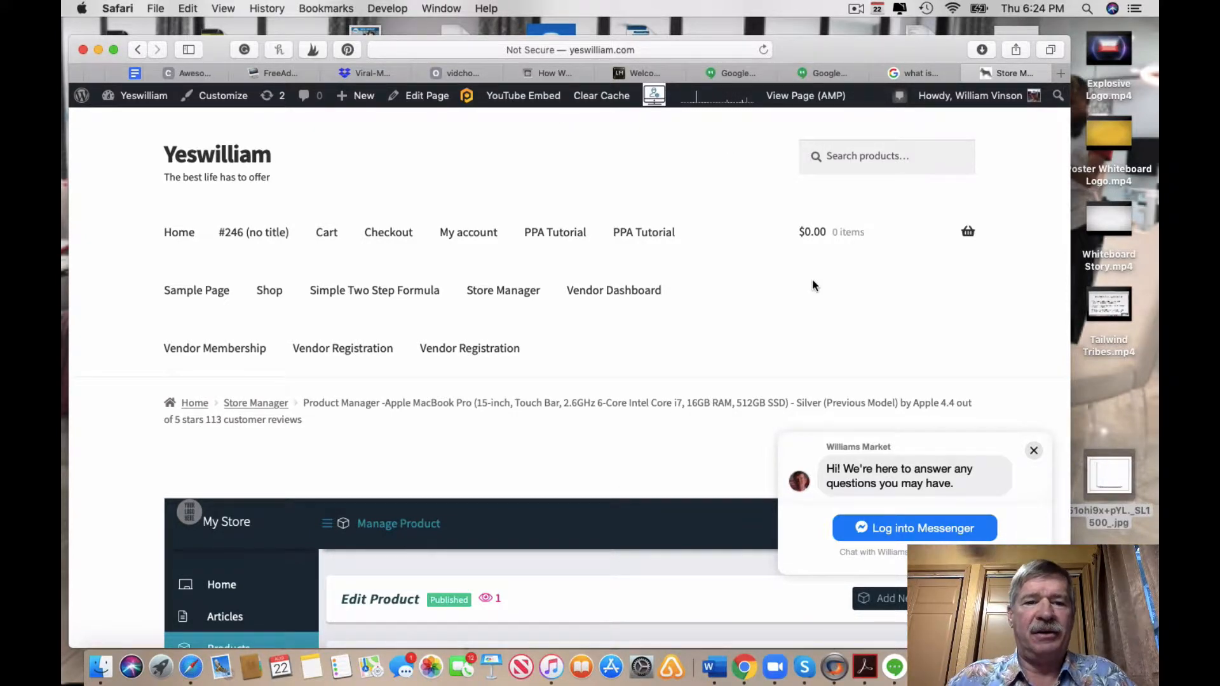
pyautogui.scroll(-5, 813, 285)
pyautogui.scroll(5, 812, 284)
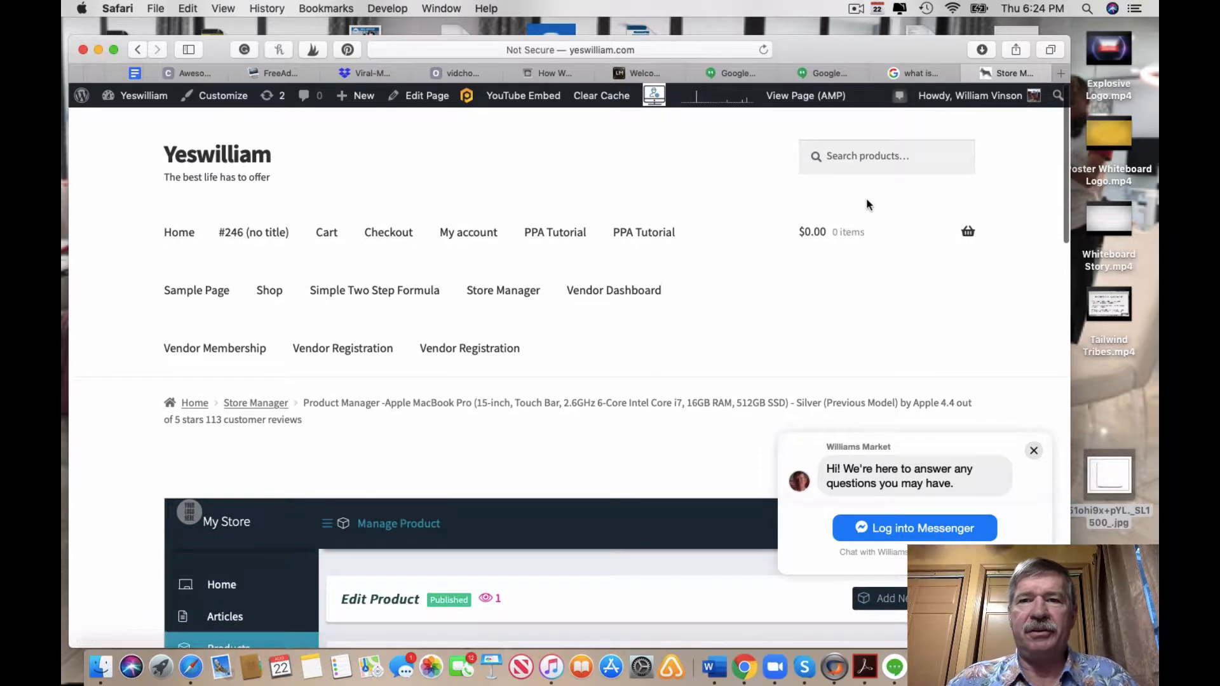
pyautogui.click(838, 155)
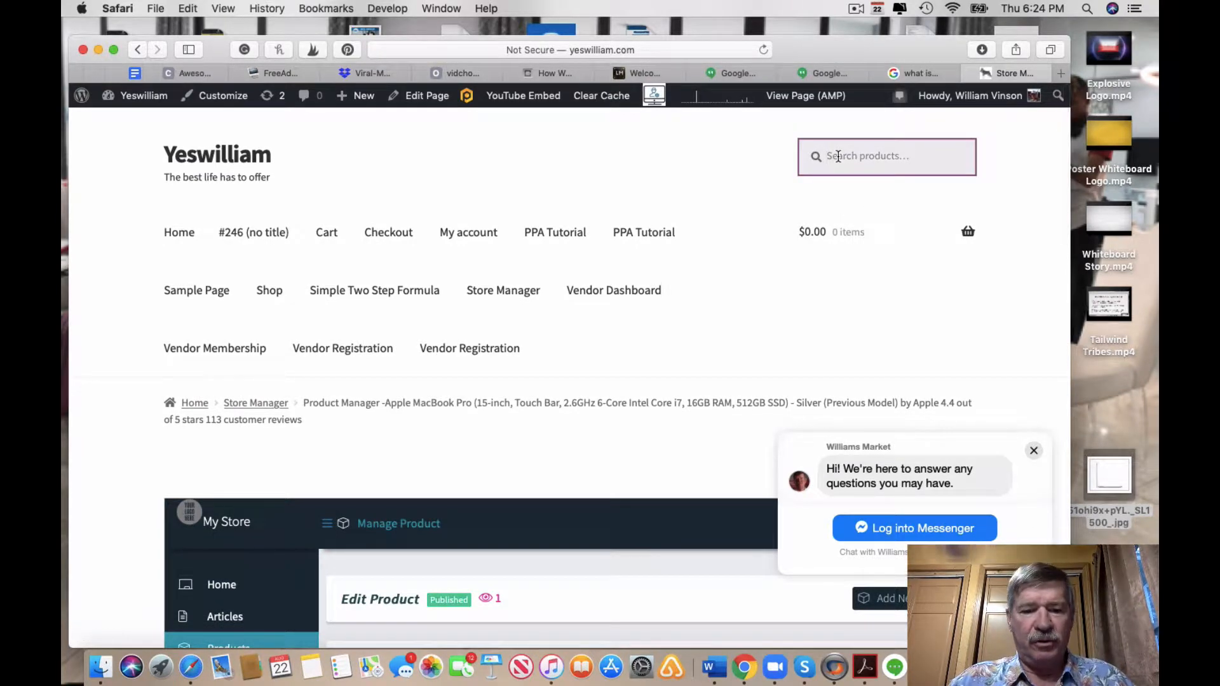
pyautogui.write('earb')
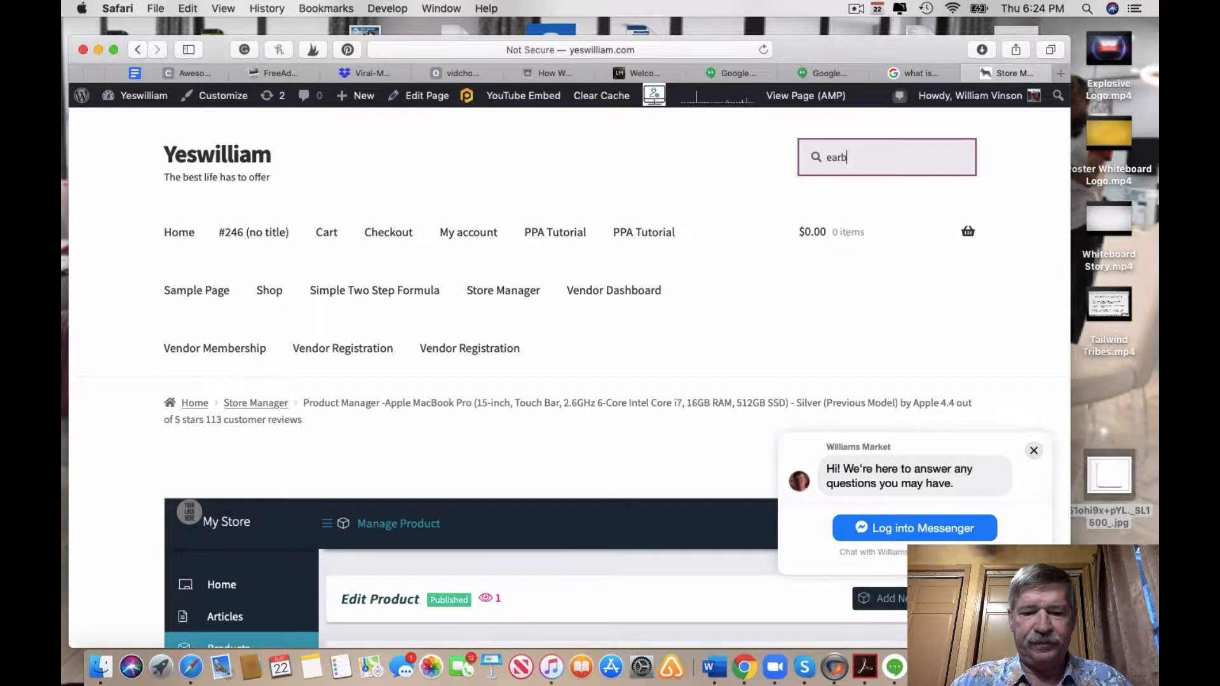
pyautogui.write('uds')
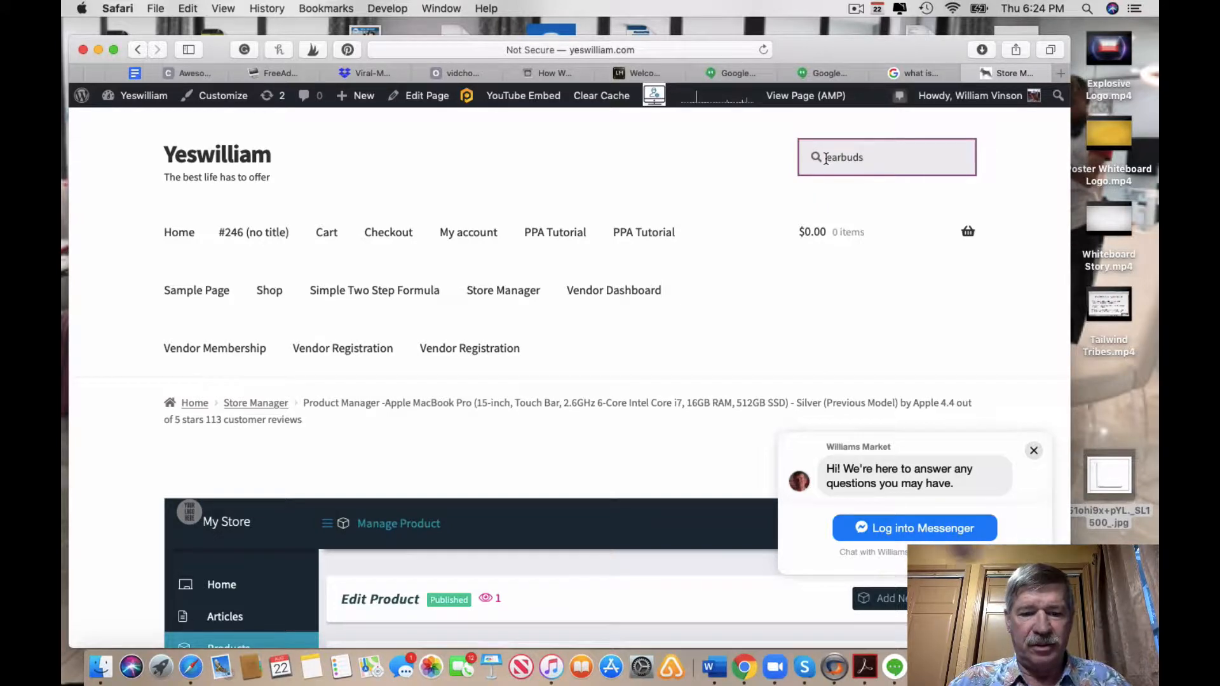
pyautogui.write('wirele')
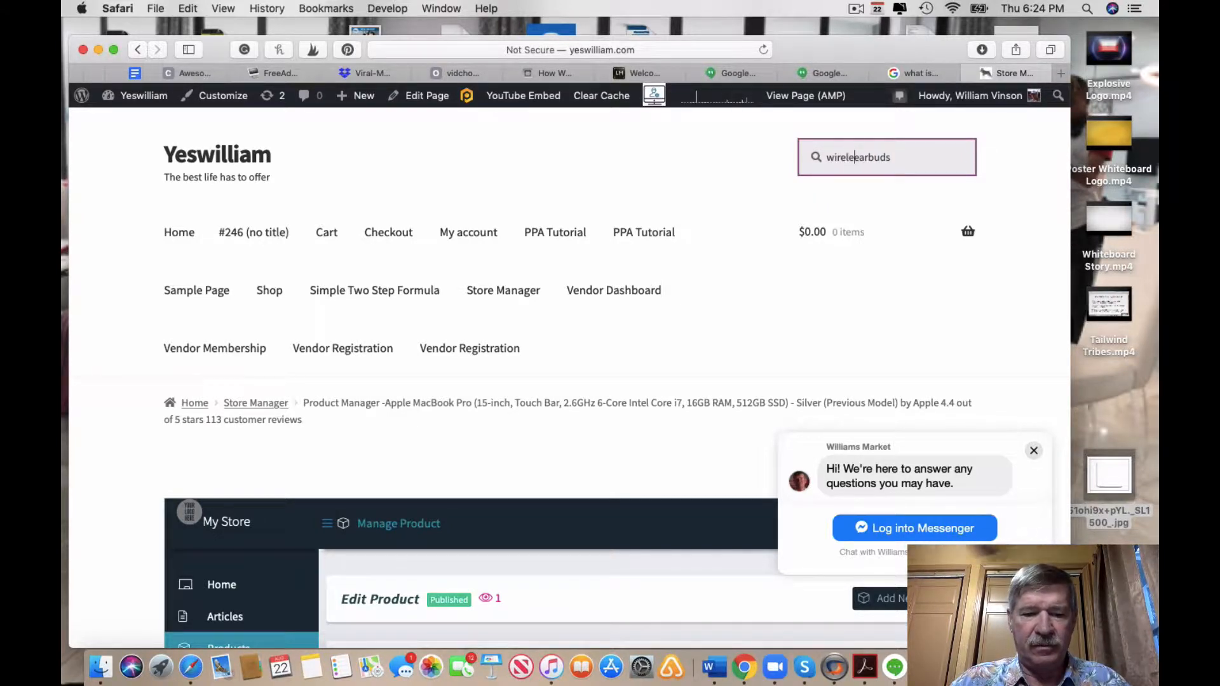
pyautogui.write('ss')
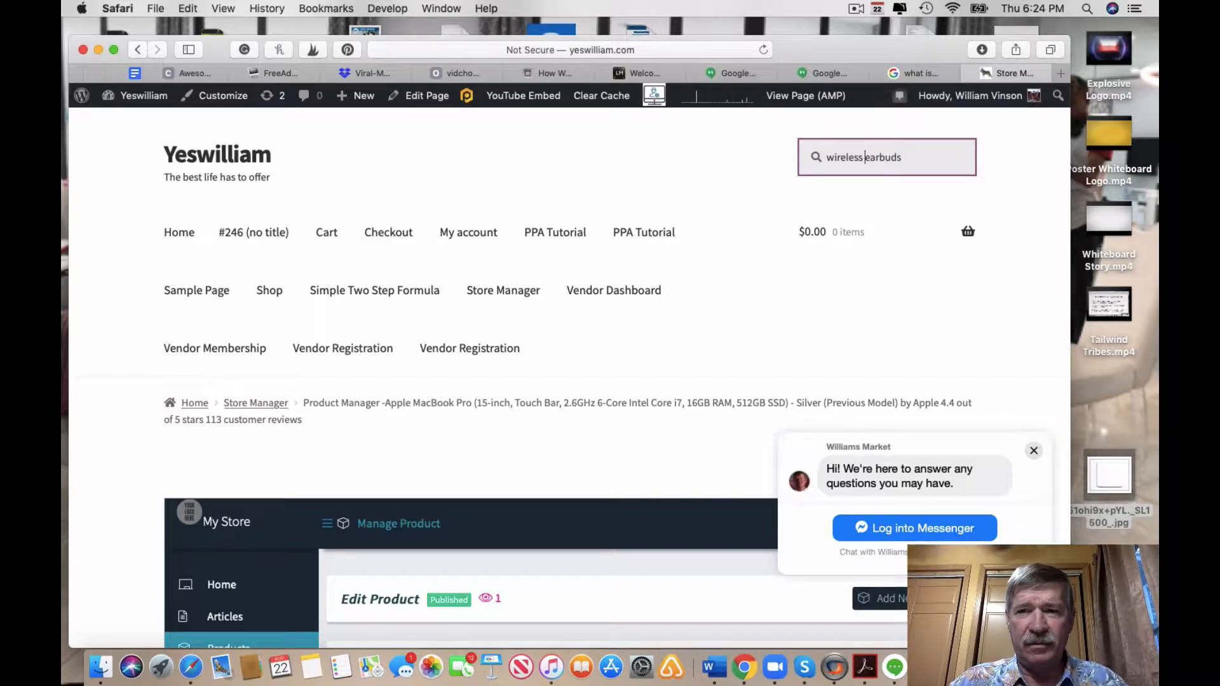
pyautogui.press('Return')
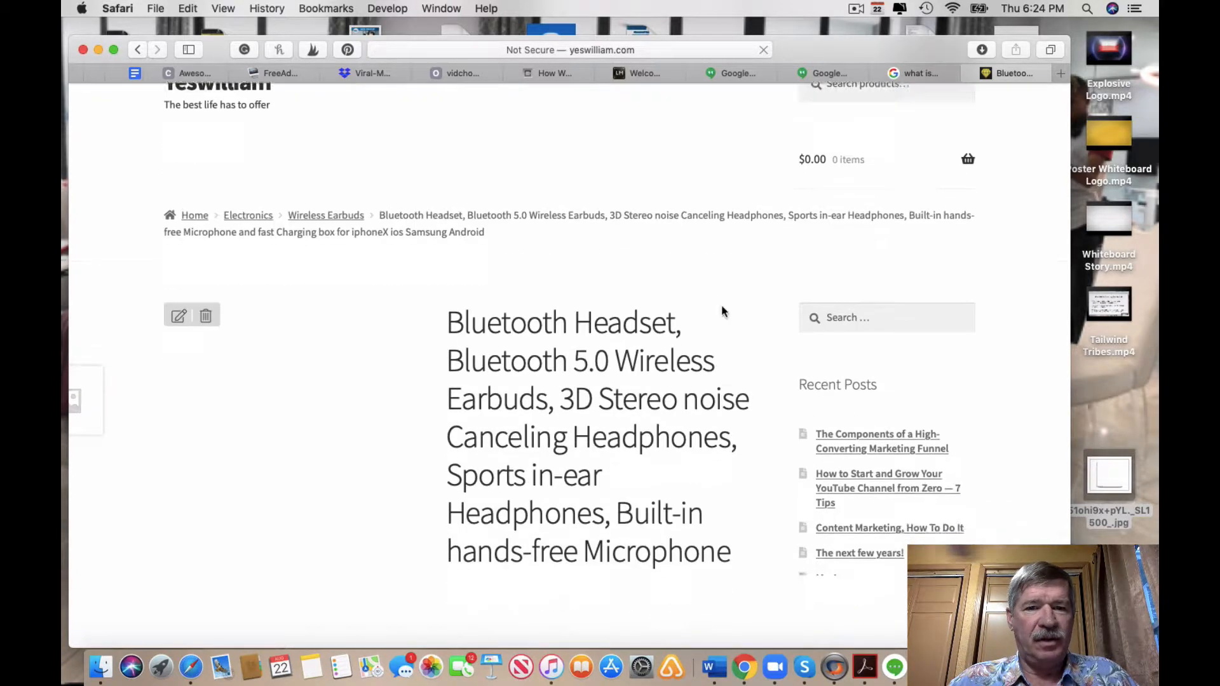
# Examine the Bluetooth 5.0 Wireless Earbuds product page, including its short description, purchase options, category and full description
pyautogui.scroll(-15, 722, 312)
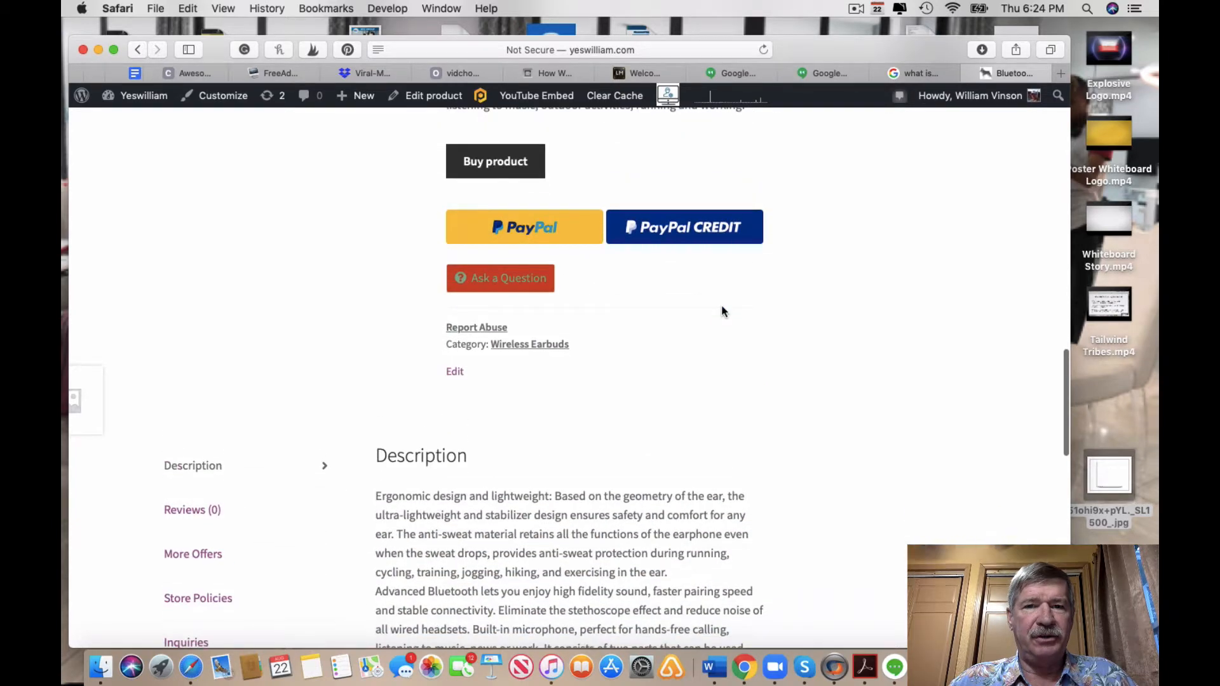
pyautogui.scroll(-5, 722, 311)
pyautogui.scroll(5, 661, 336)
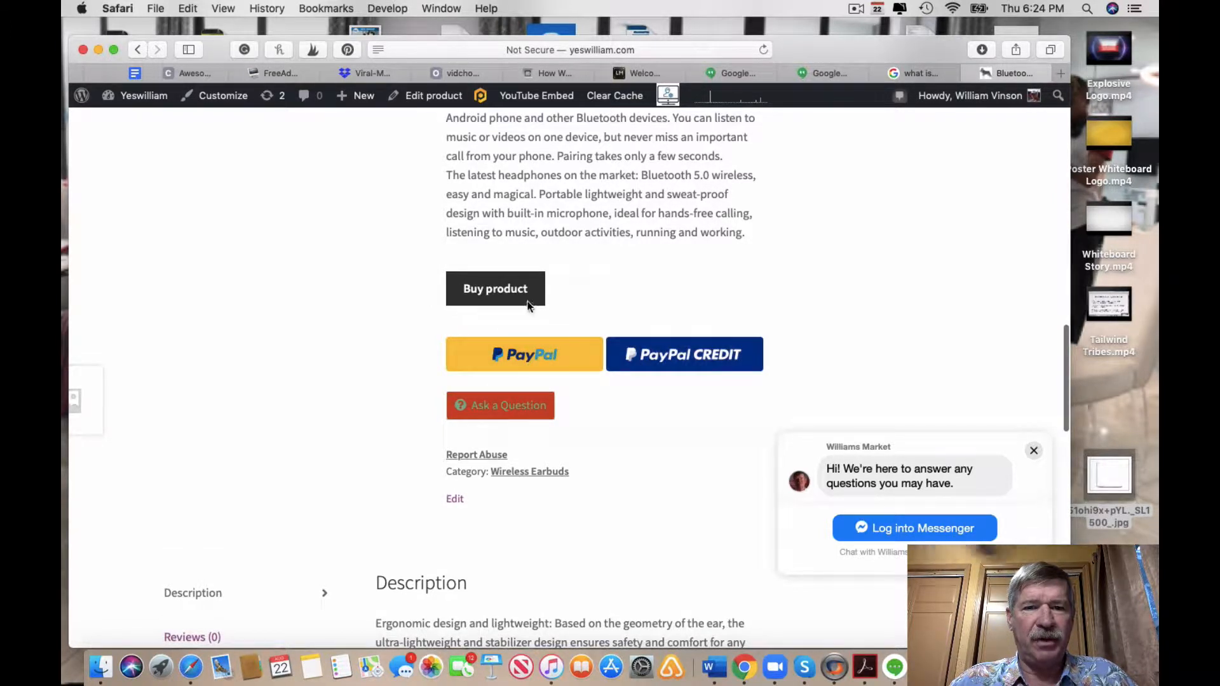
pyautogui.scroll(-8, 657, 447)
pyautogui.scroll(-5, 657, 453)
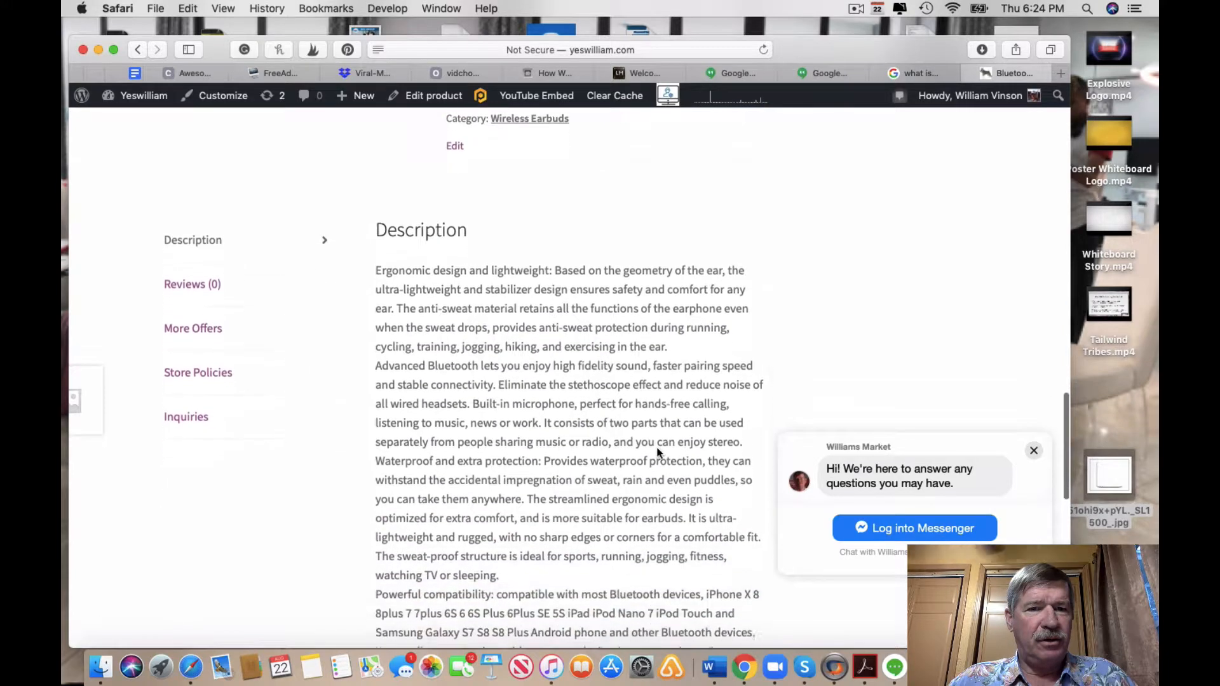
pyautogui.scroll(14, 657, 453)
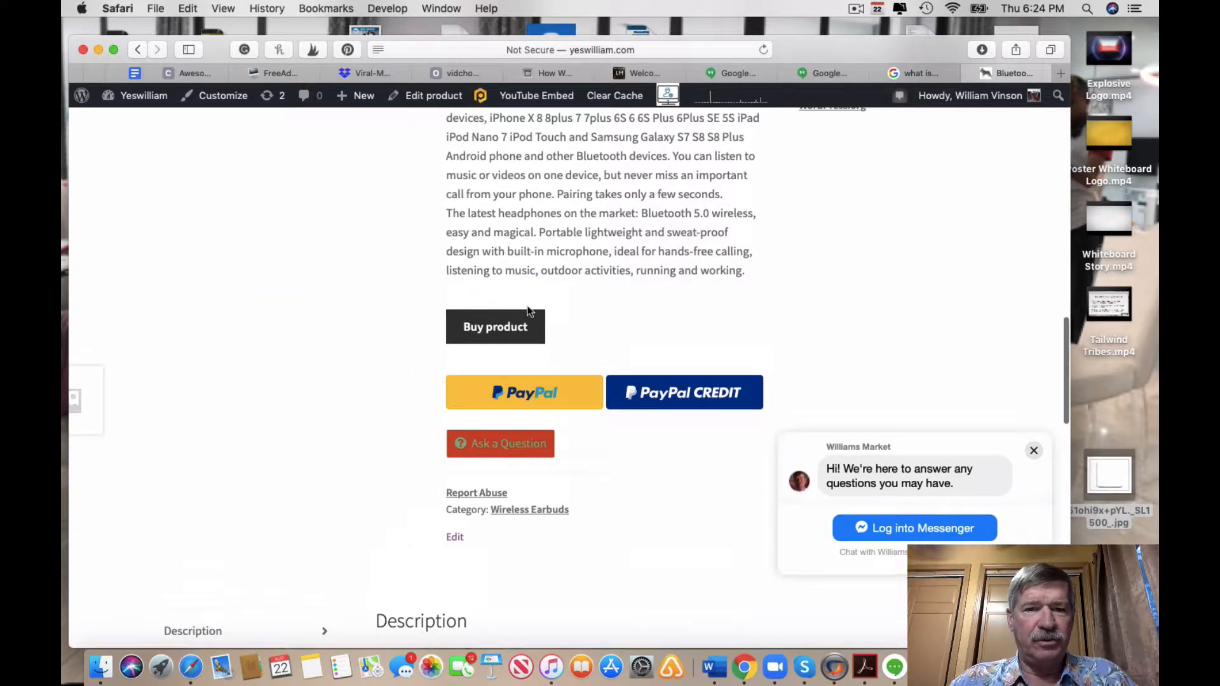
# Follow the earbuds' affiliate purchase link to Amazon and check the product's image, title, price and details there
pyautogui.click(496, 335)
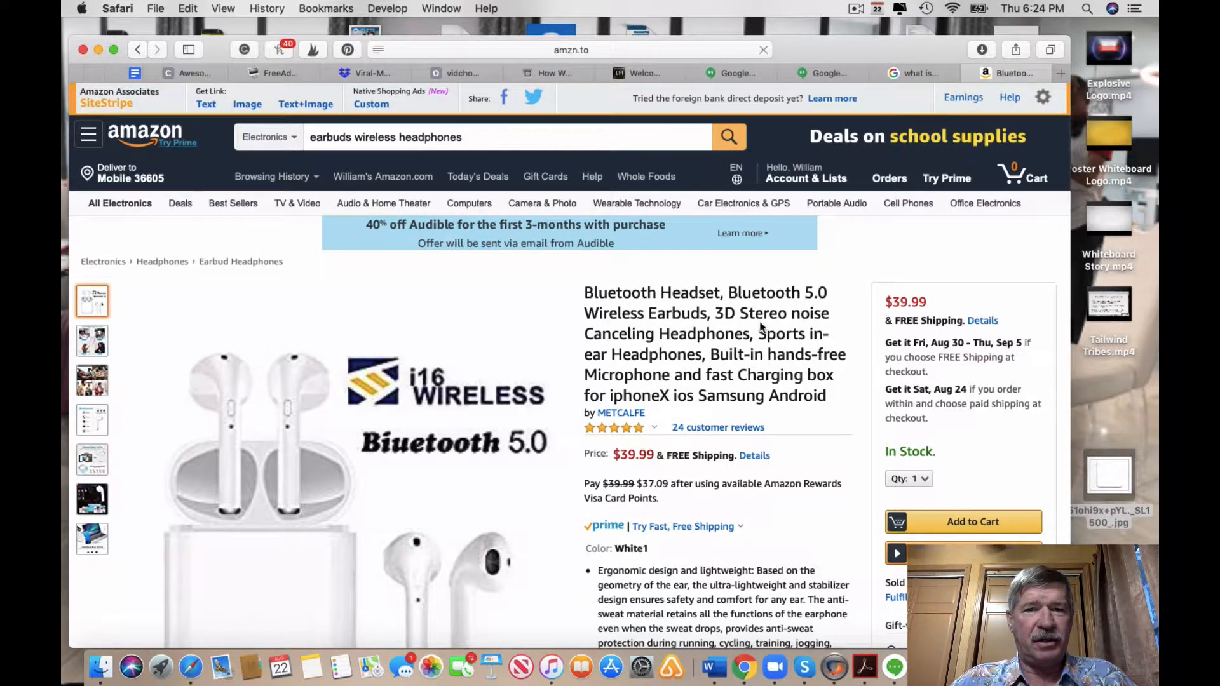
pyautogui.scroll(-5, 761, 327)
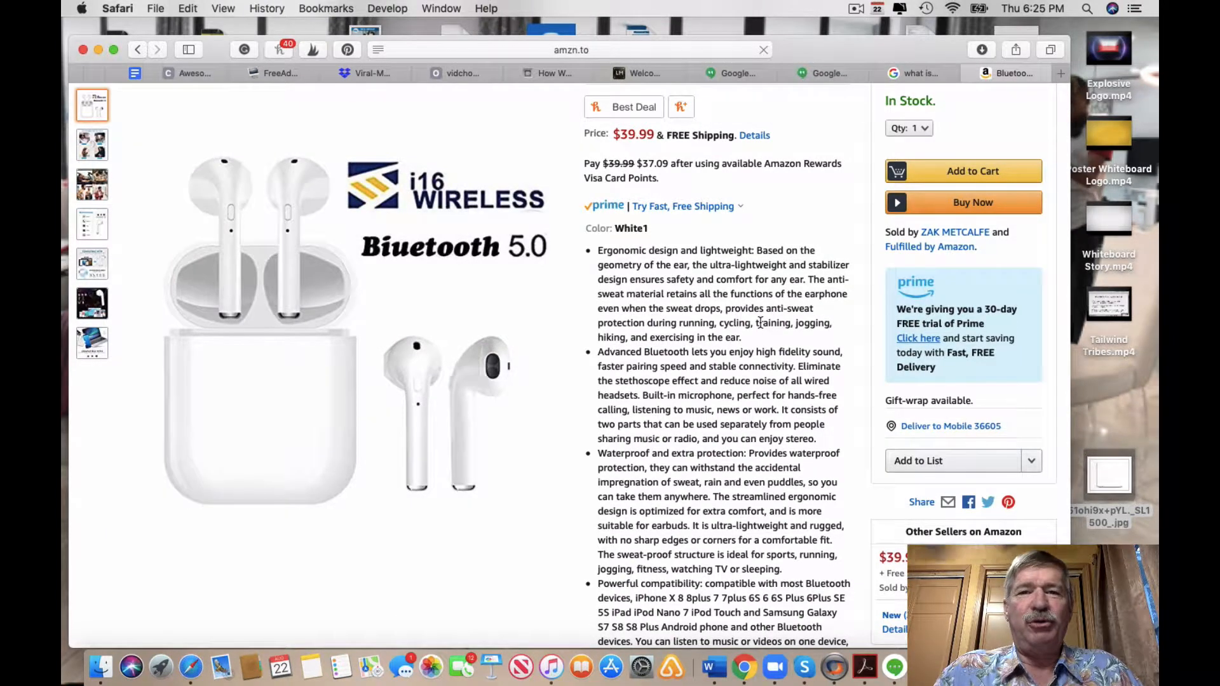
pyautogui.scroll(5, 760, 323)
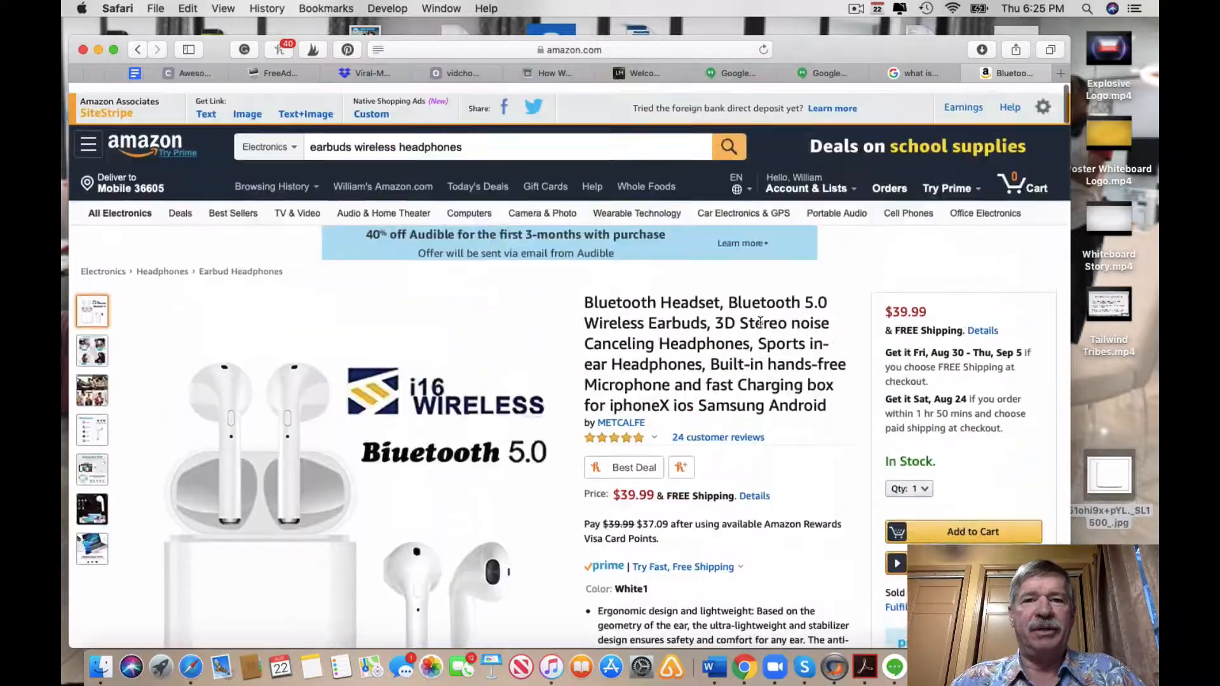